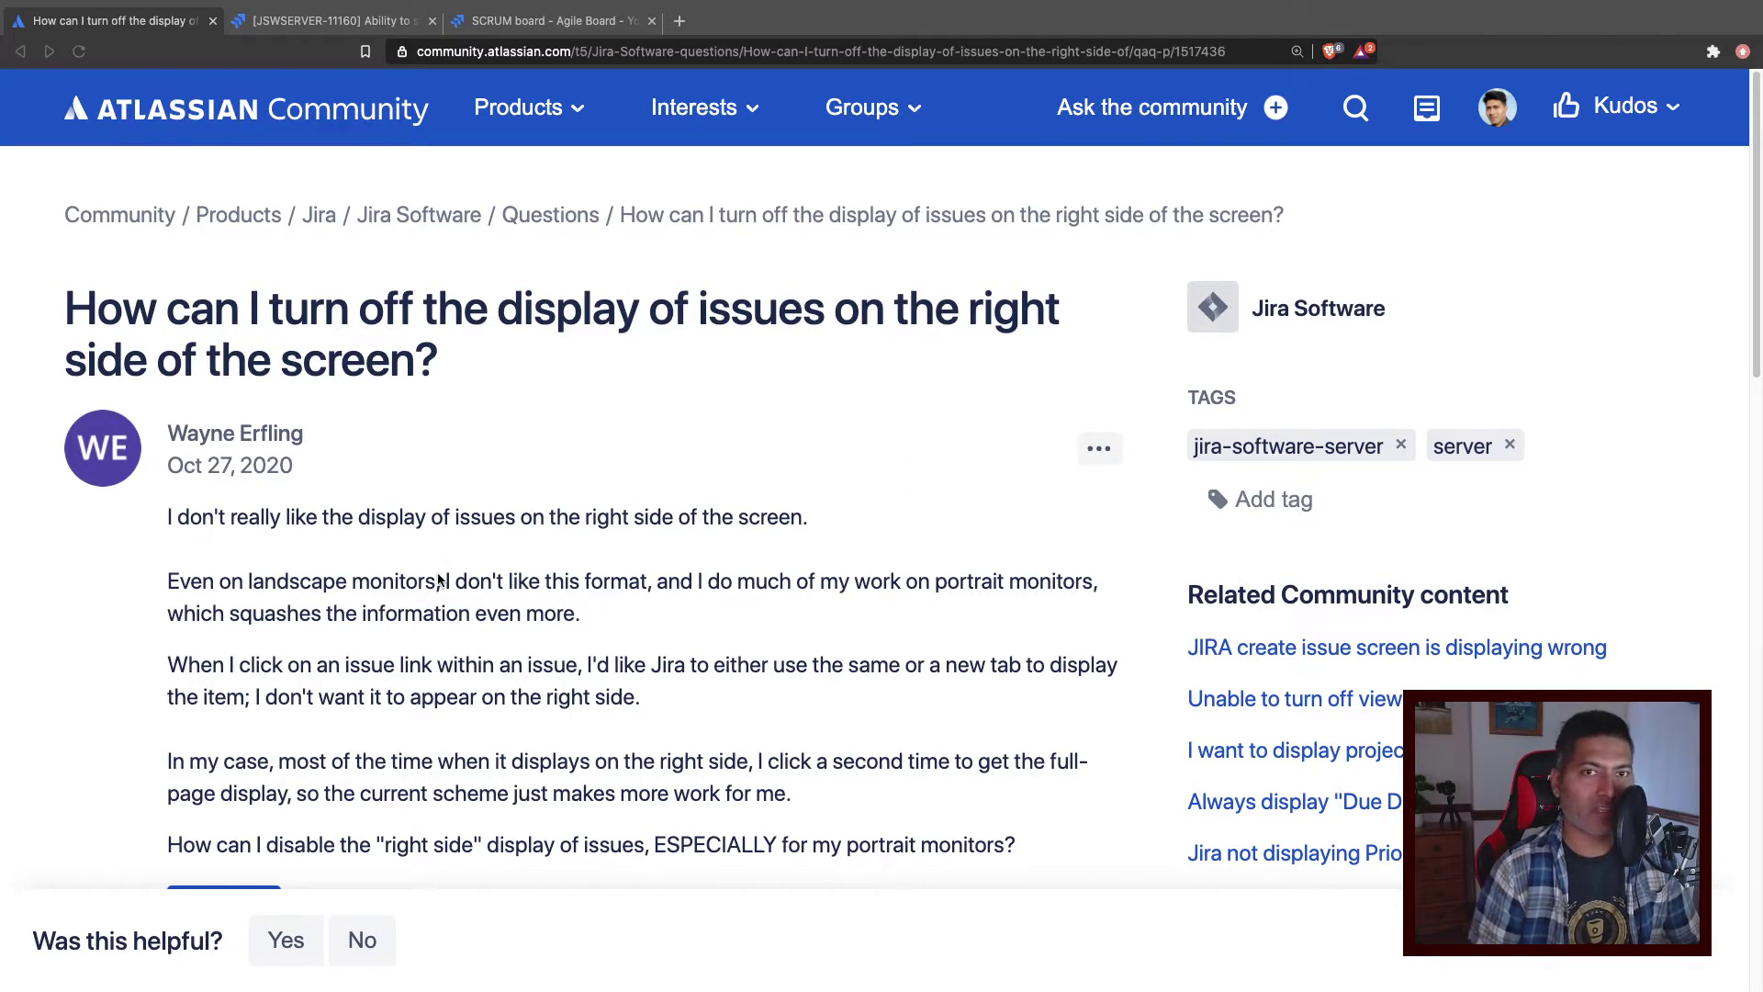
Step: Open the SCRUM board backlog and show SCRUM-10's, then SCRUM-13's, details beside it
click(555, 30)
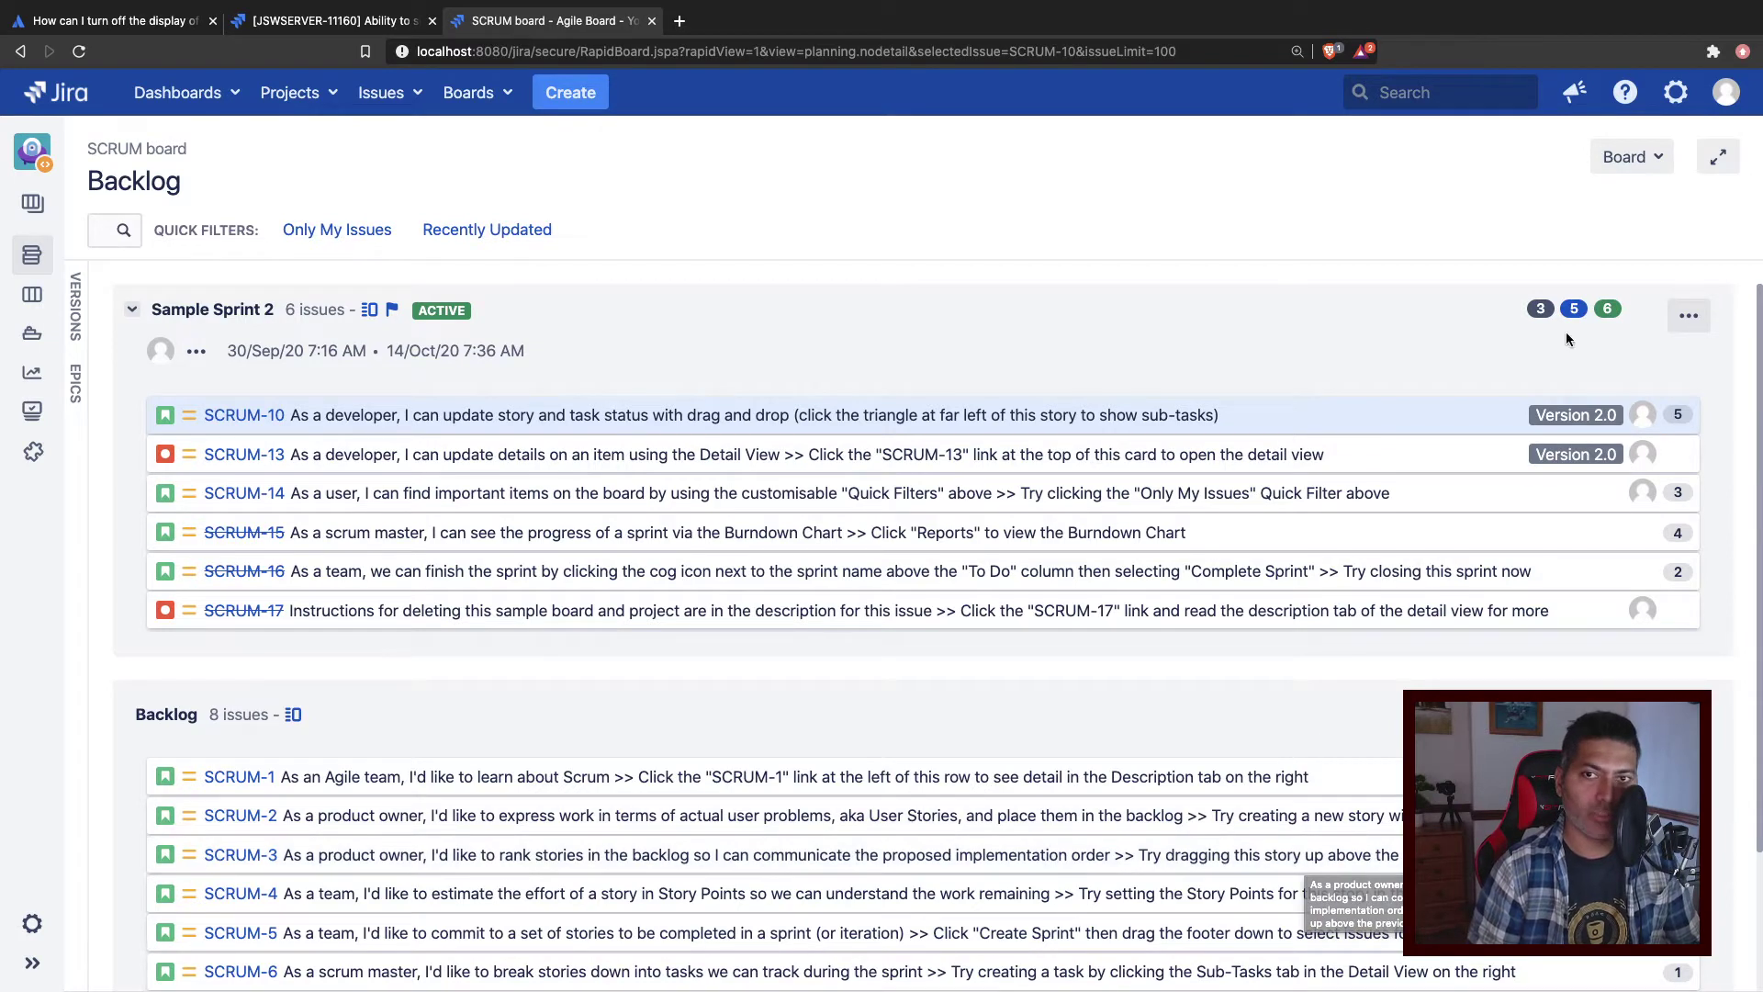
click(1627, 157)
click(1548, 290)
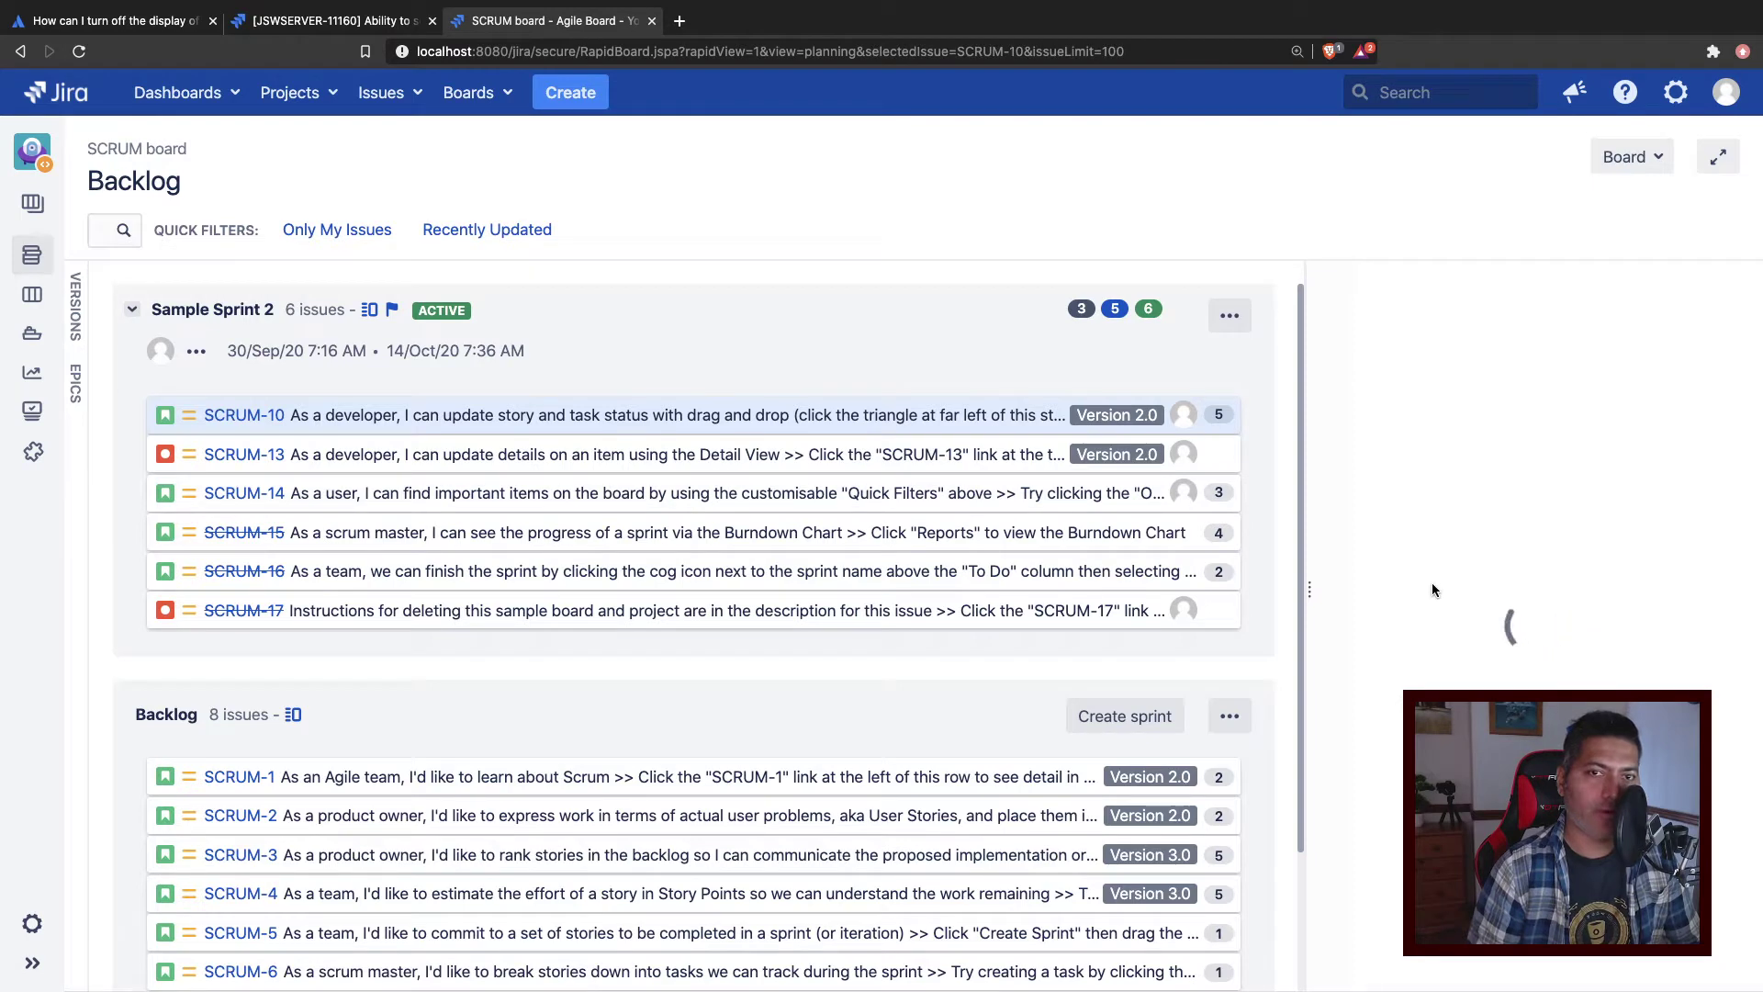
click(508, 456)
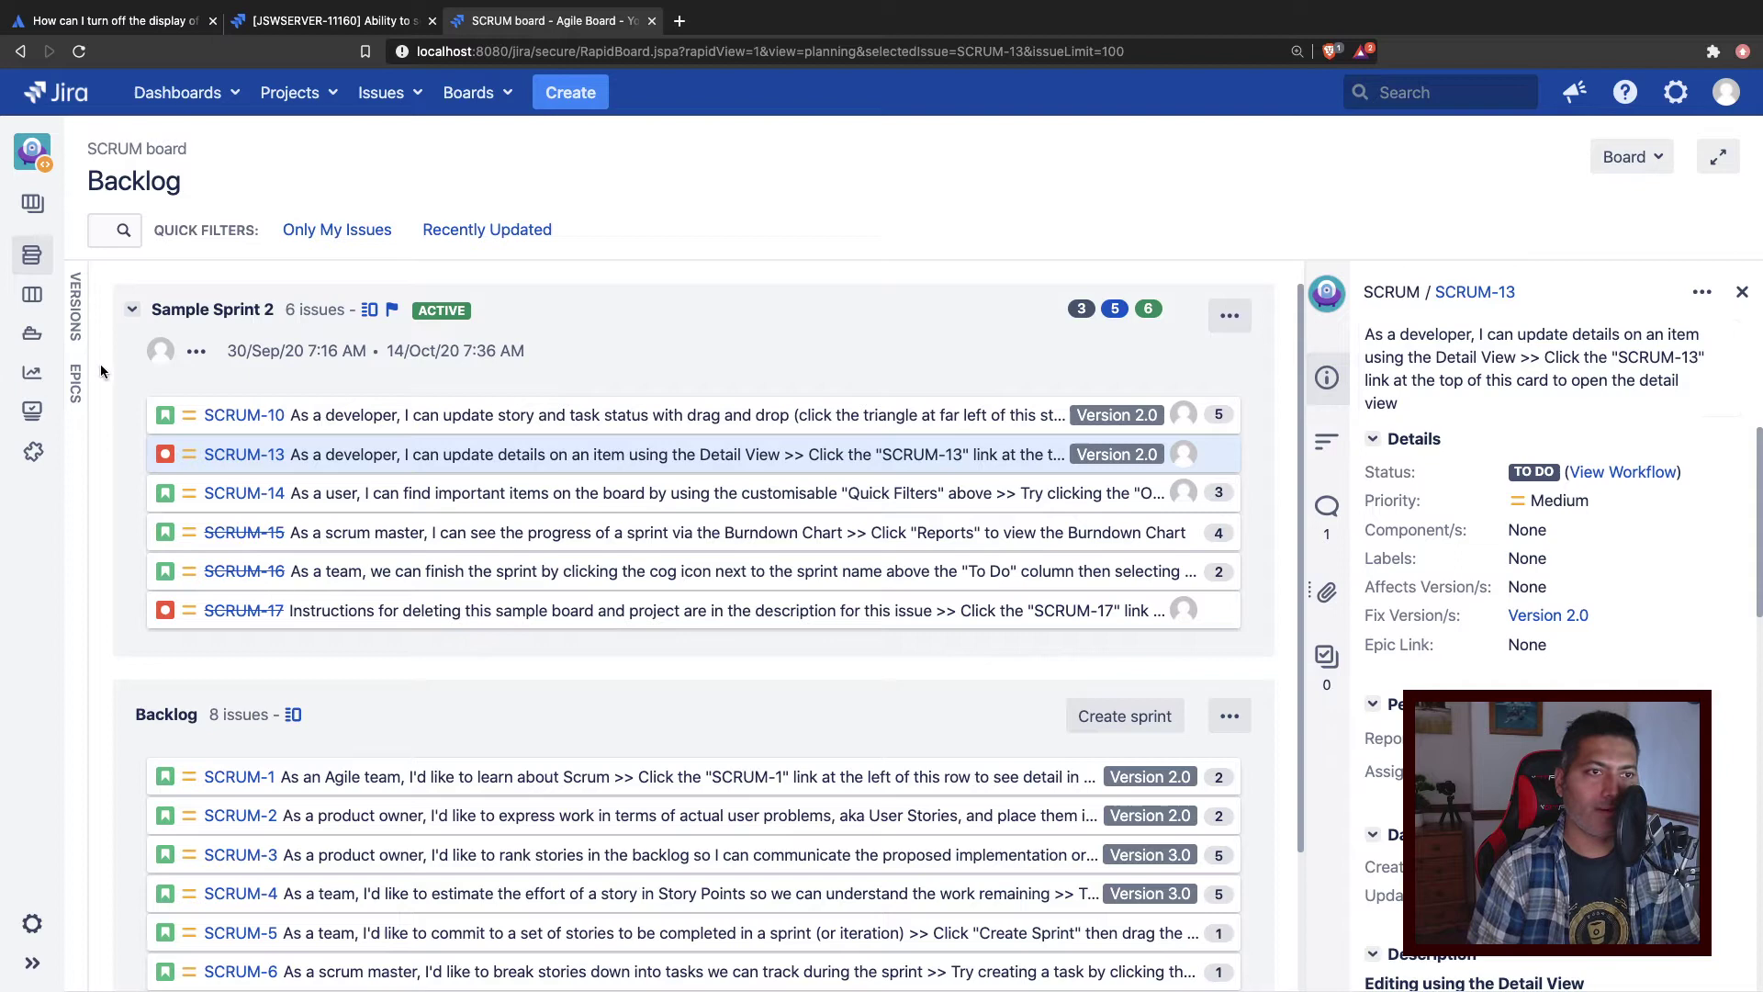
click(33, 296)
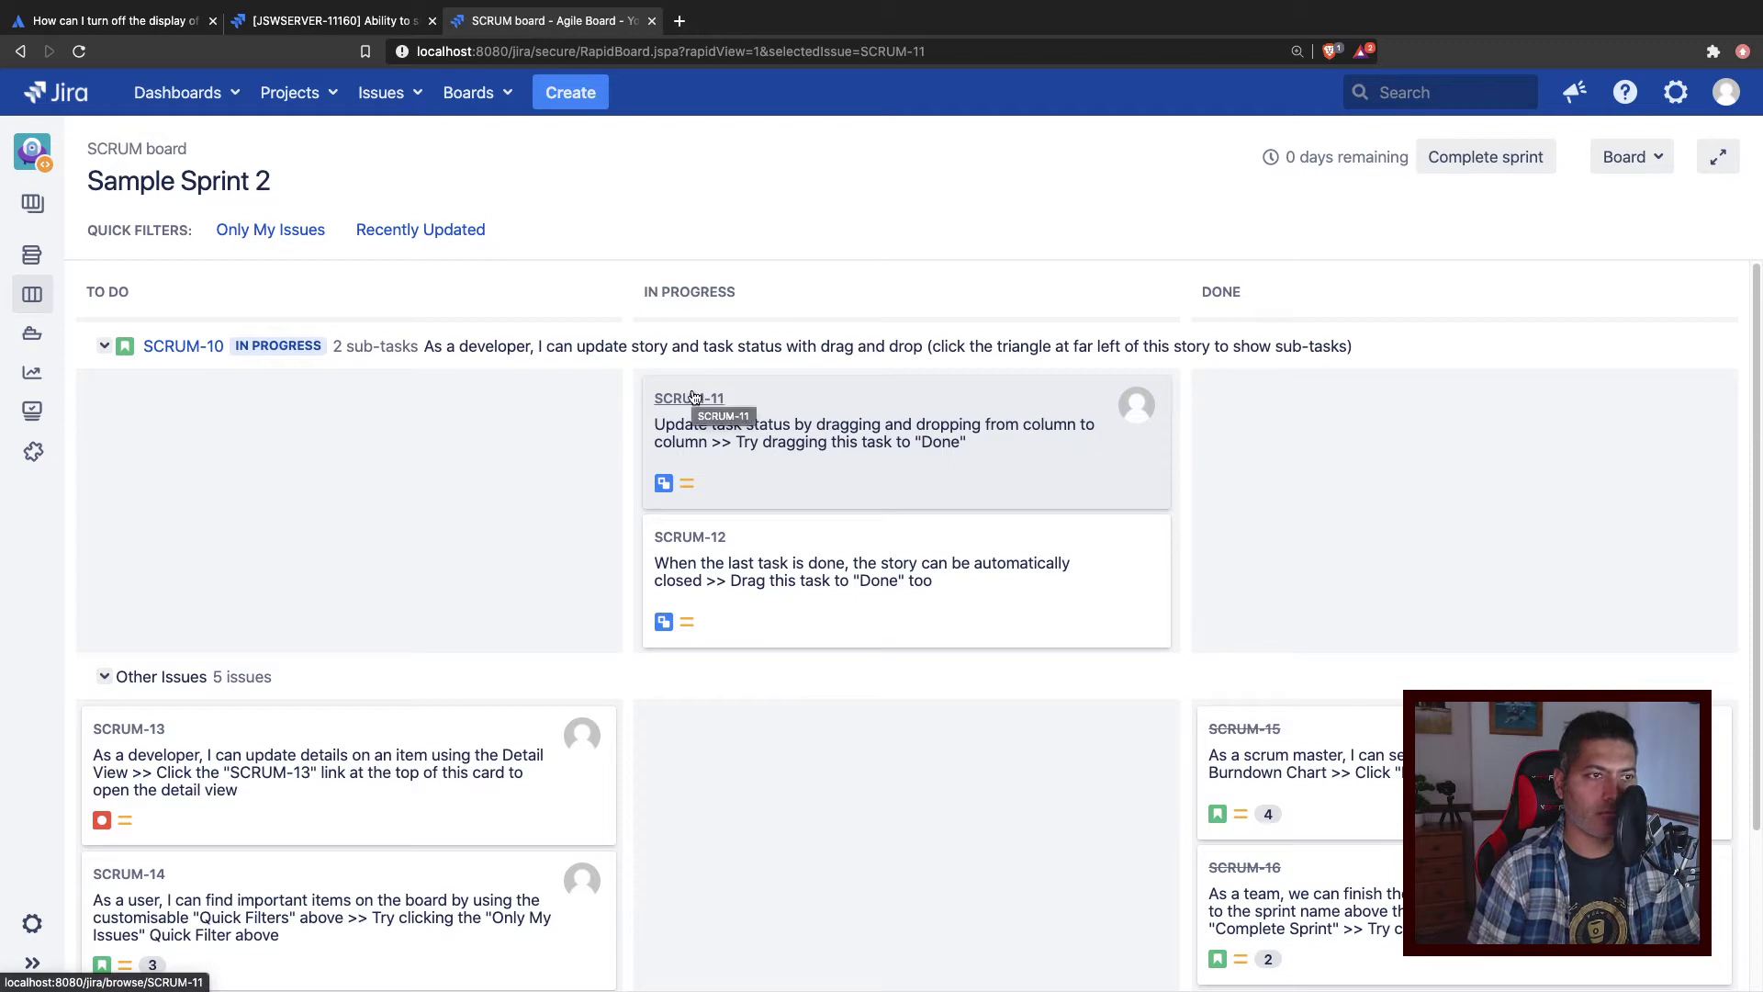
click(886, 469)
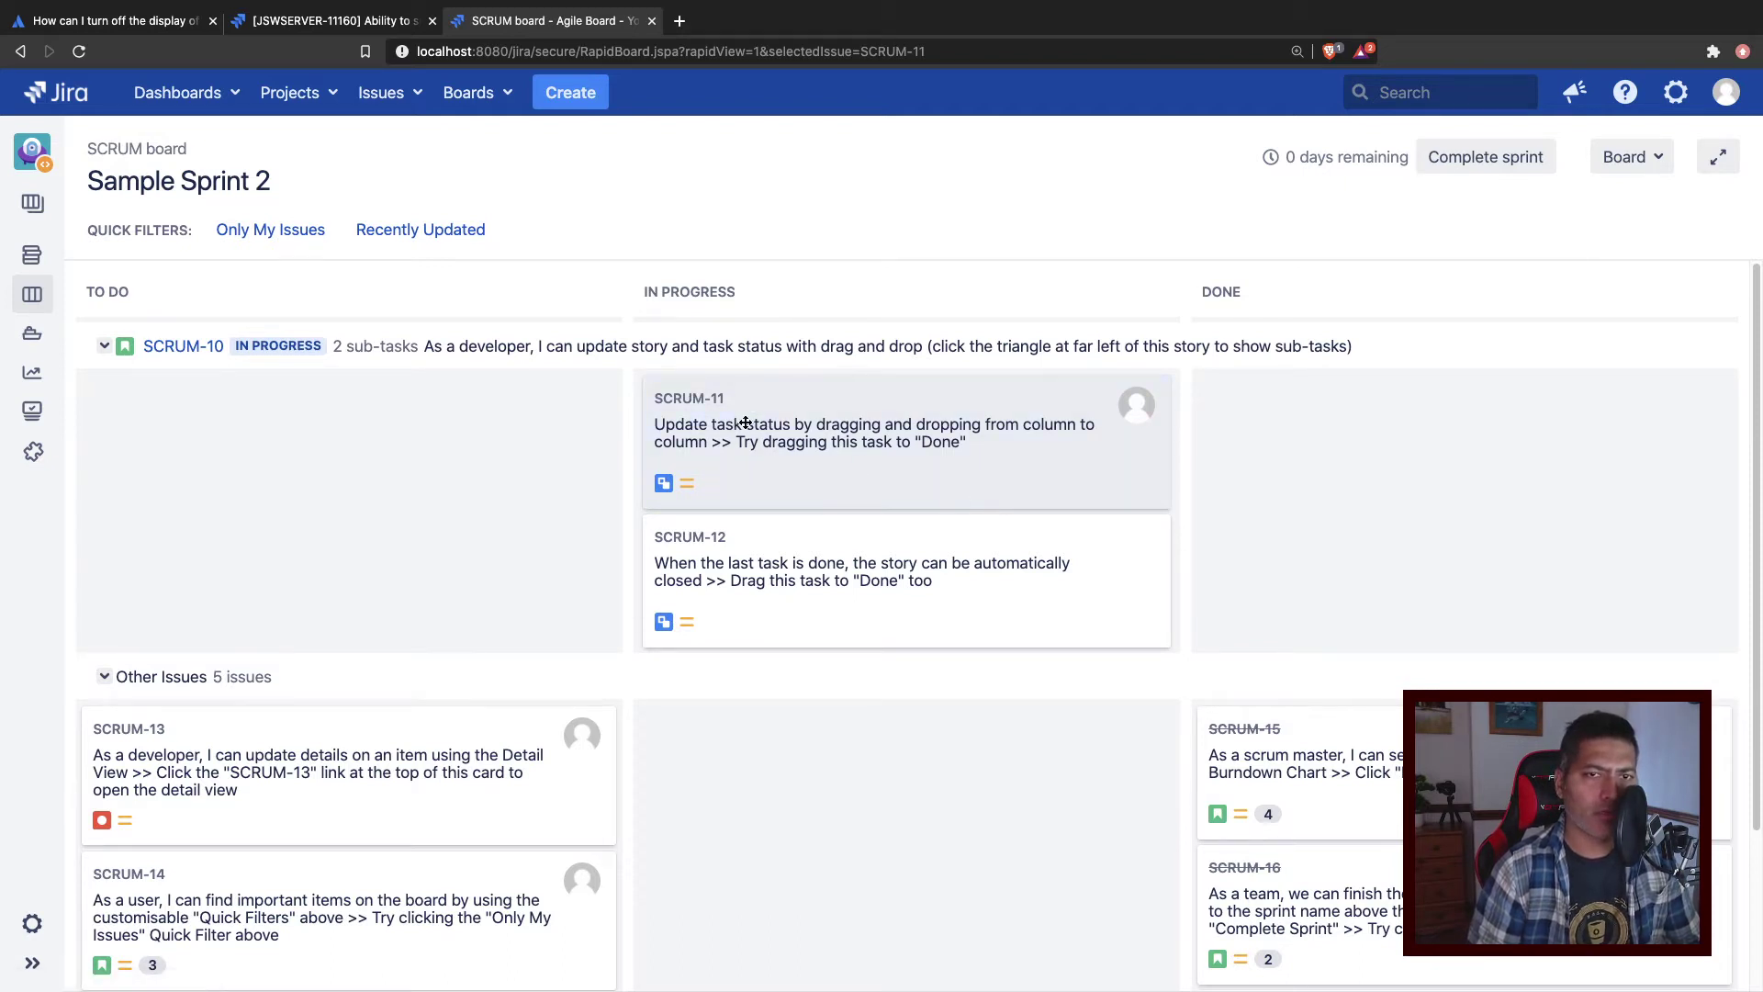
click(1630, 157)
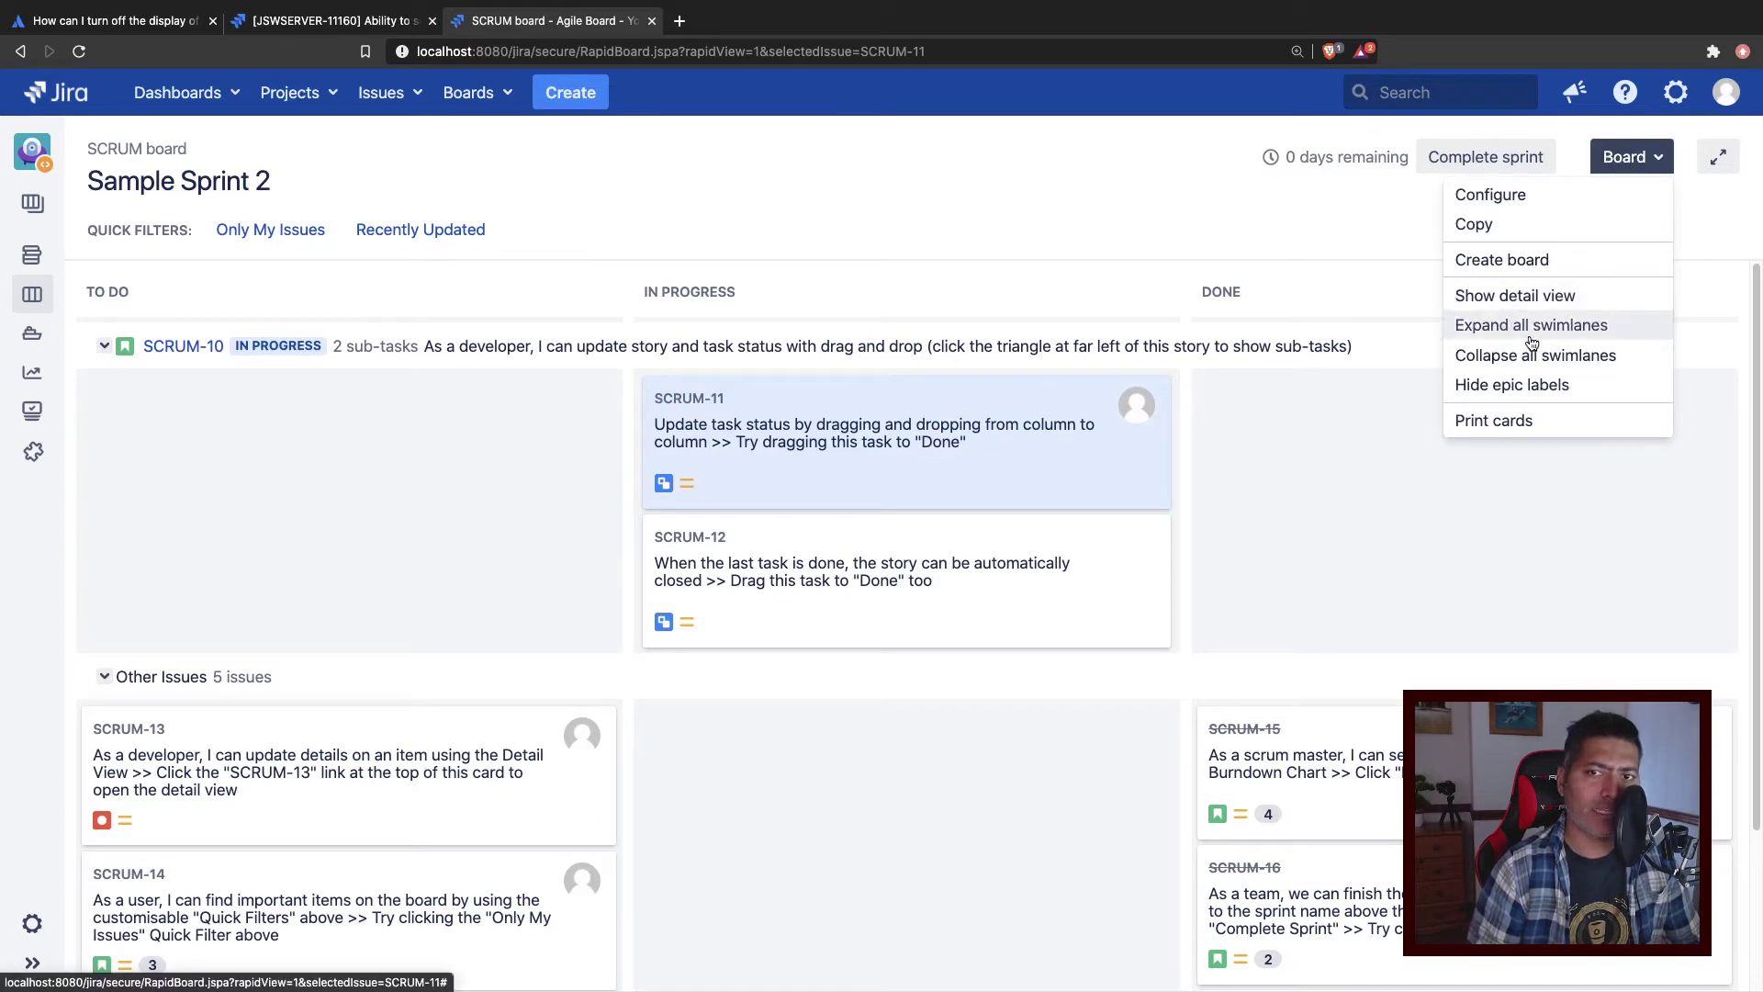
click(1524, 295)
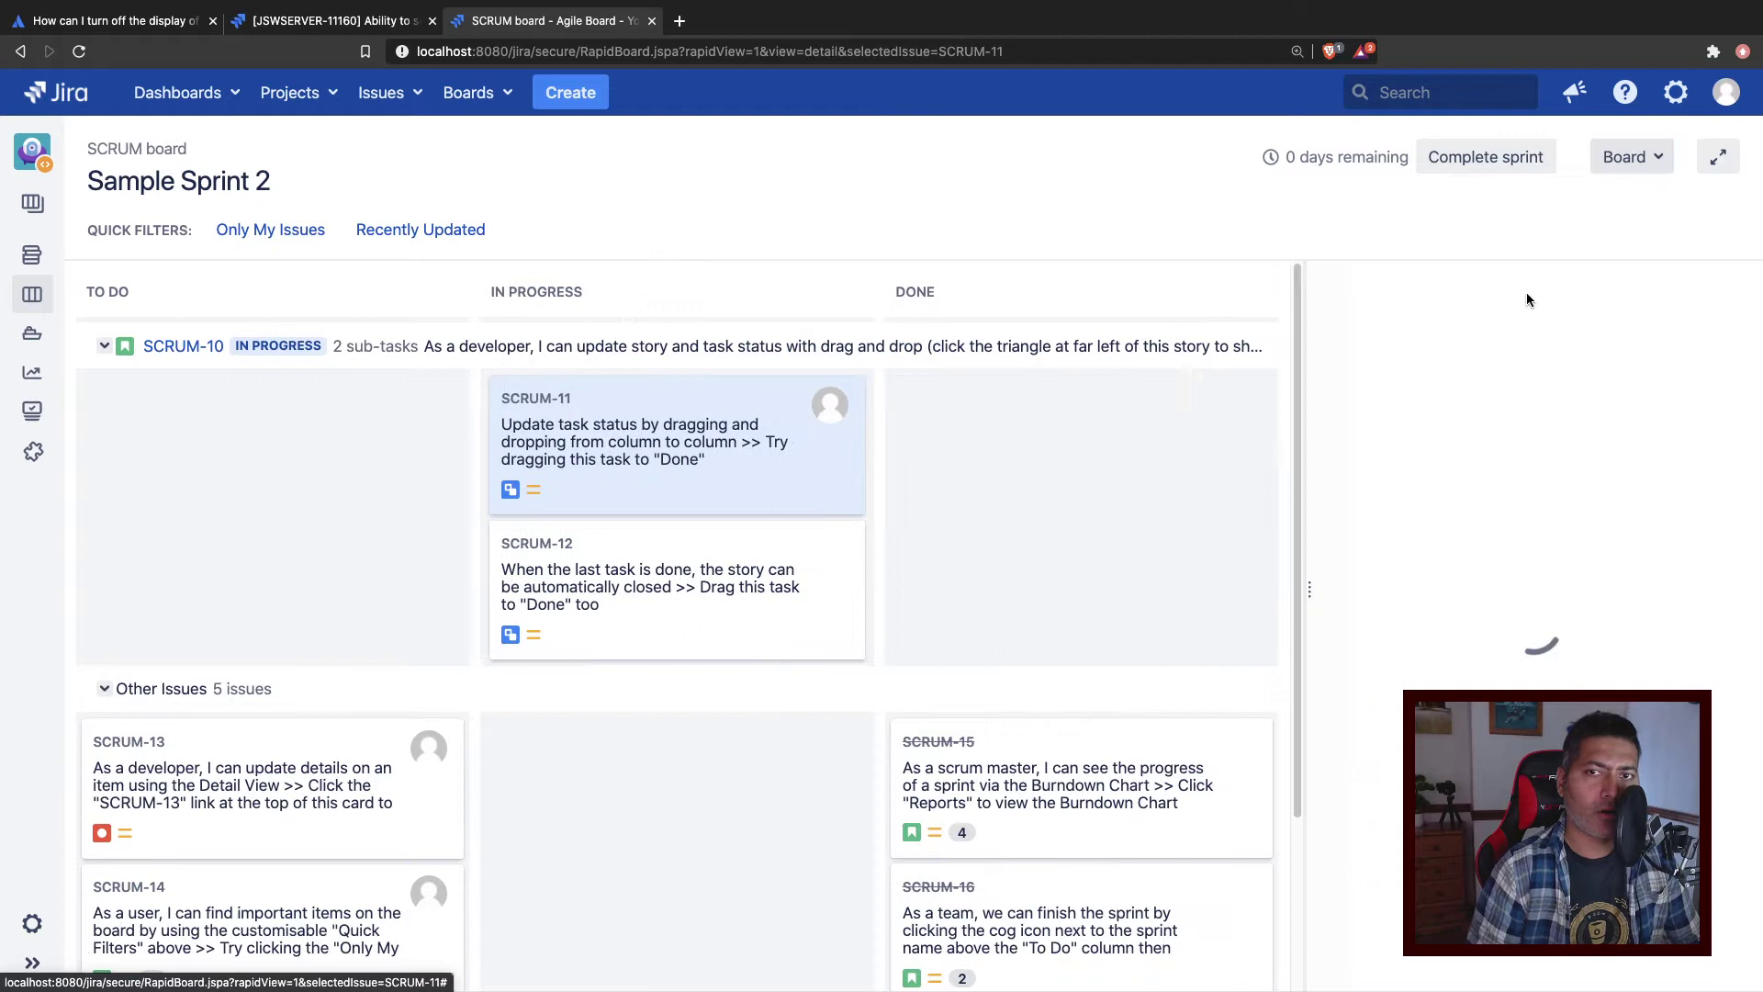
click(1657, 171)
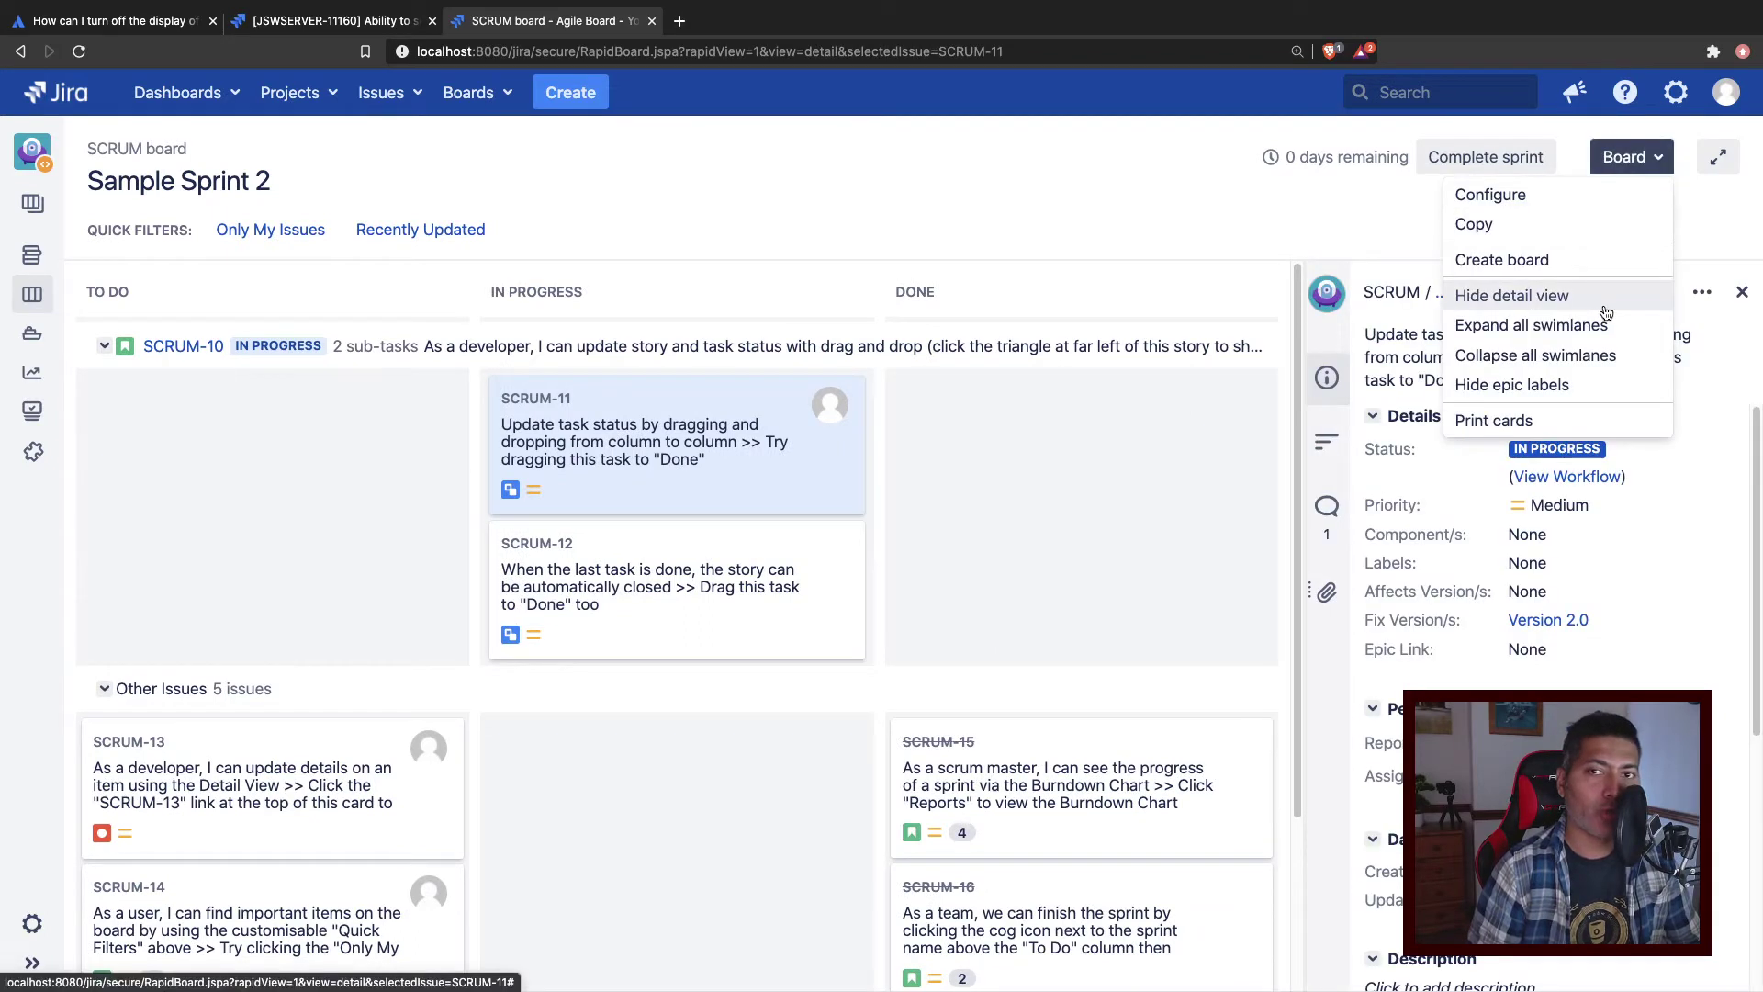
click(907, 224)
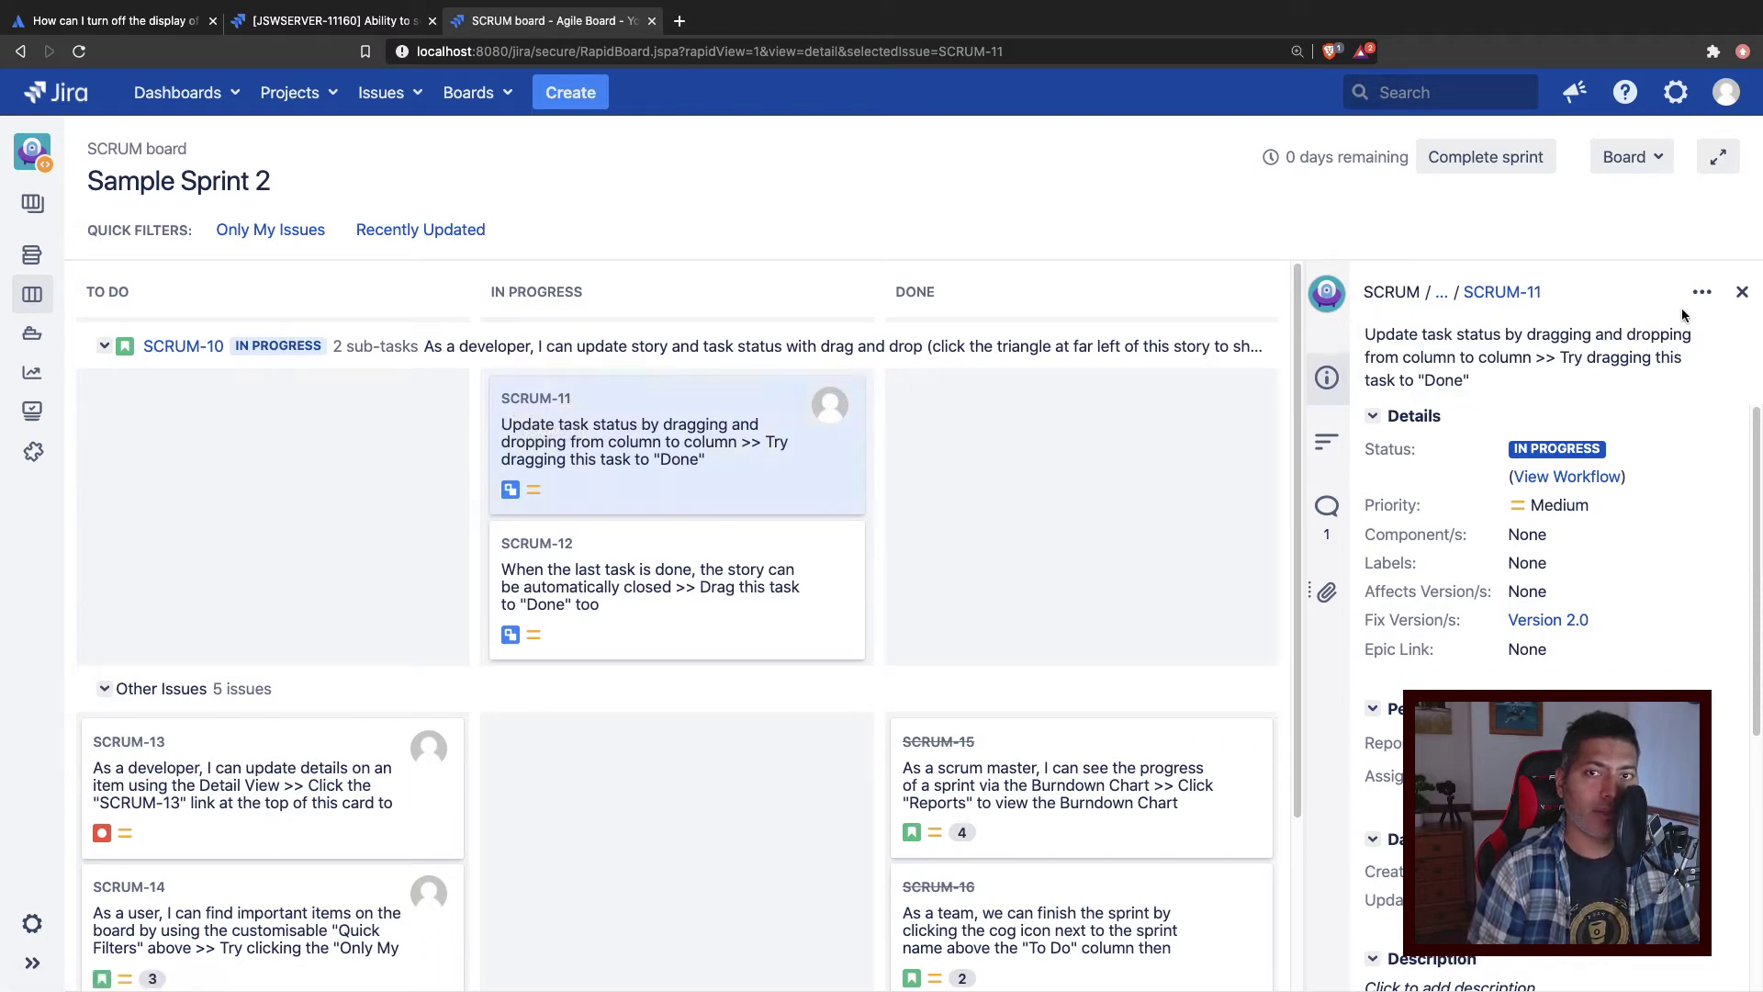
click(1741, 292)
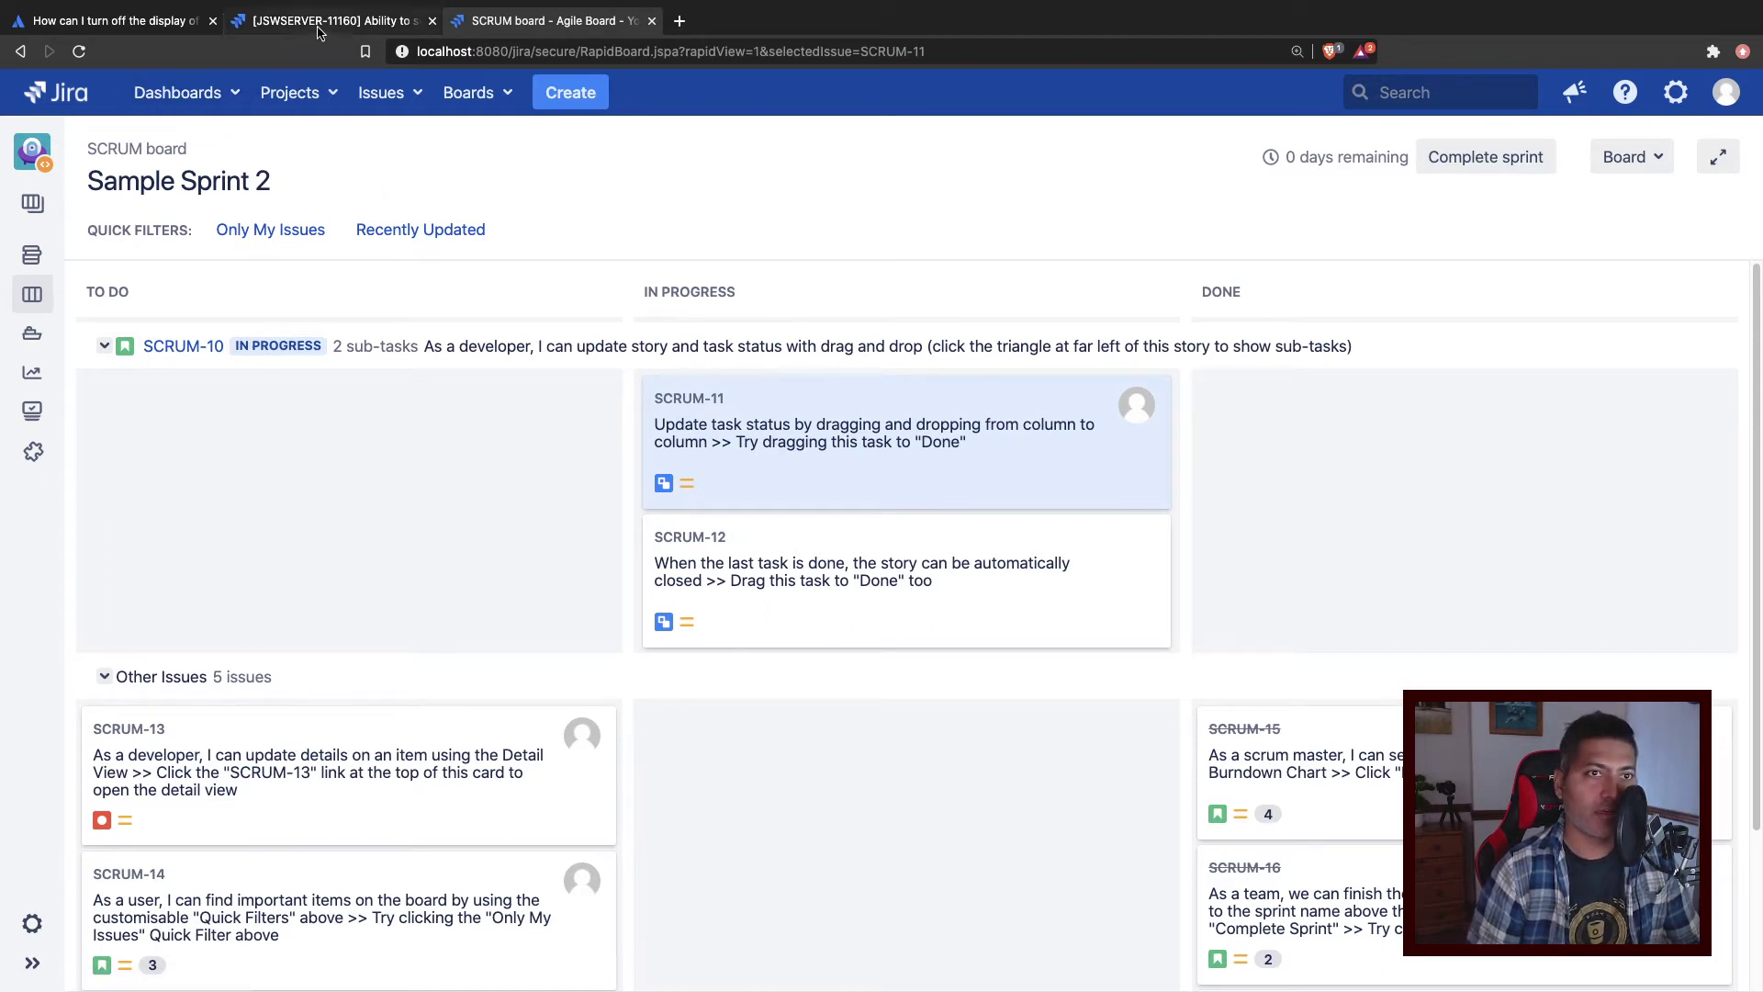
Step: Highlight the community answer 'Board > Hide detail view', which is available only from Jira 8.11
click(143, 26)
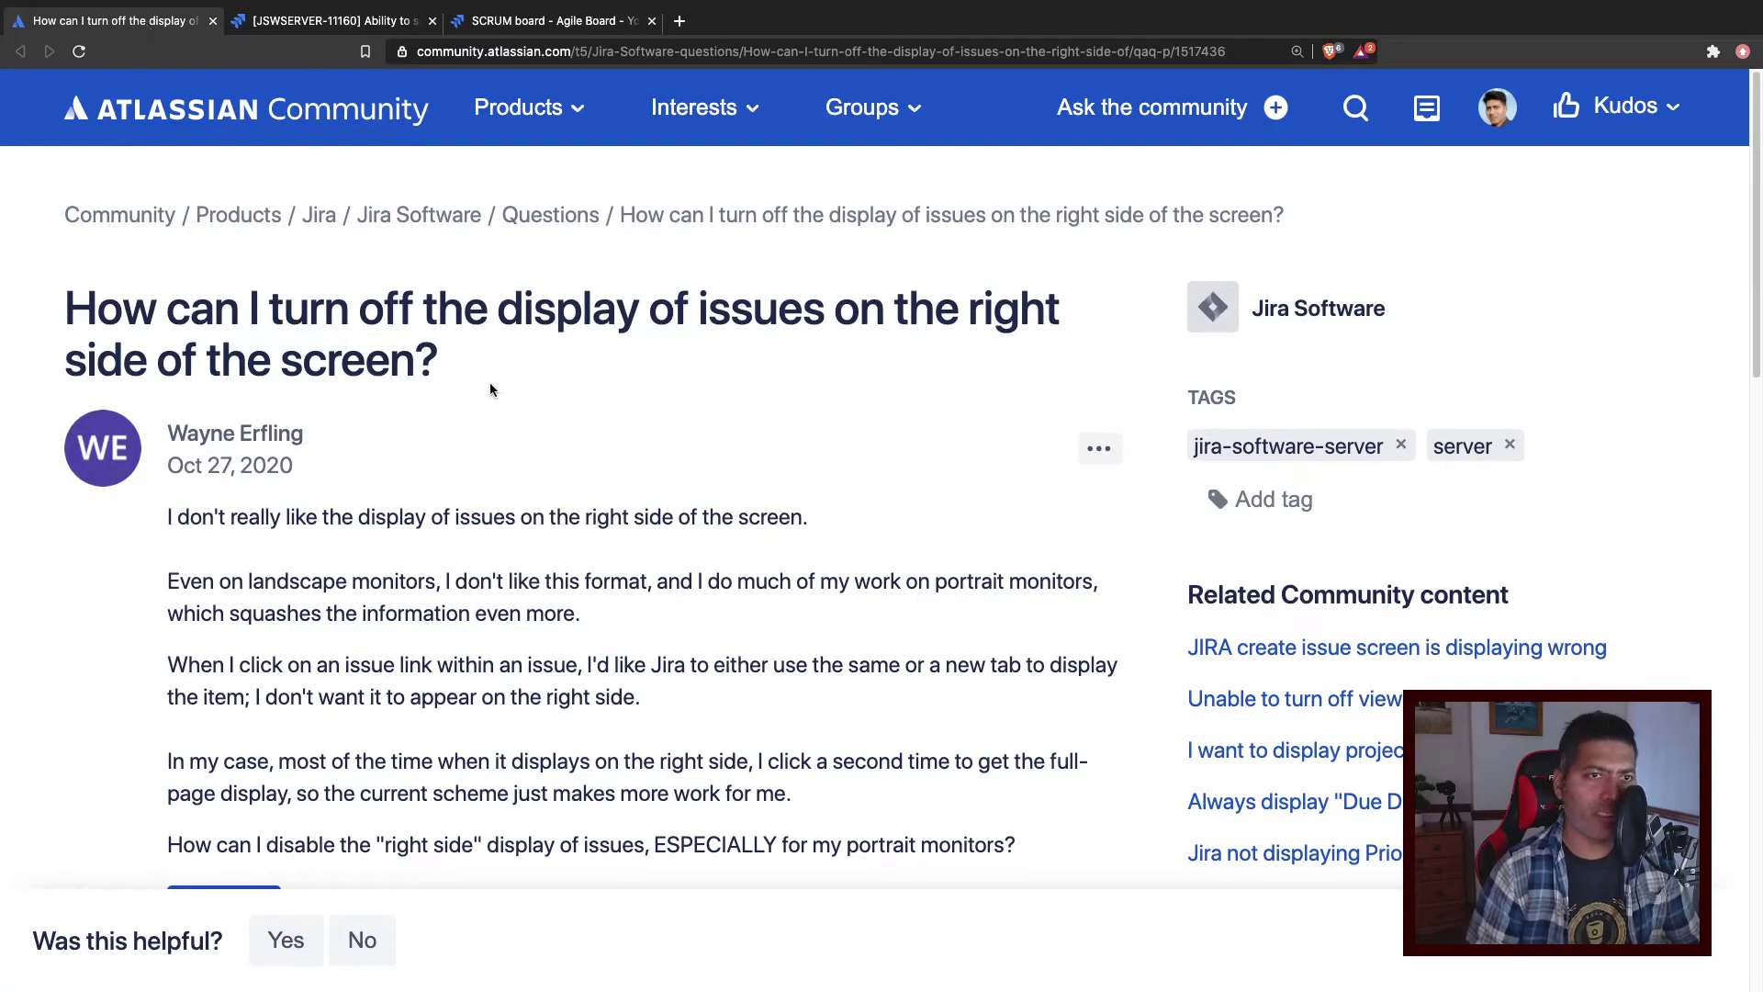
mouse_move(253, 468)
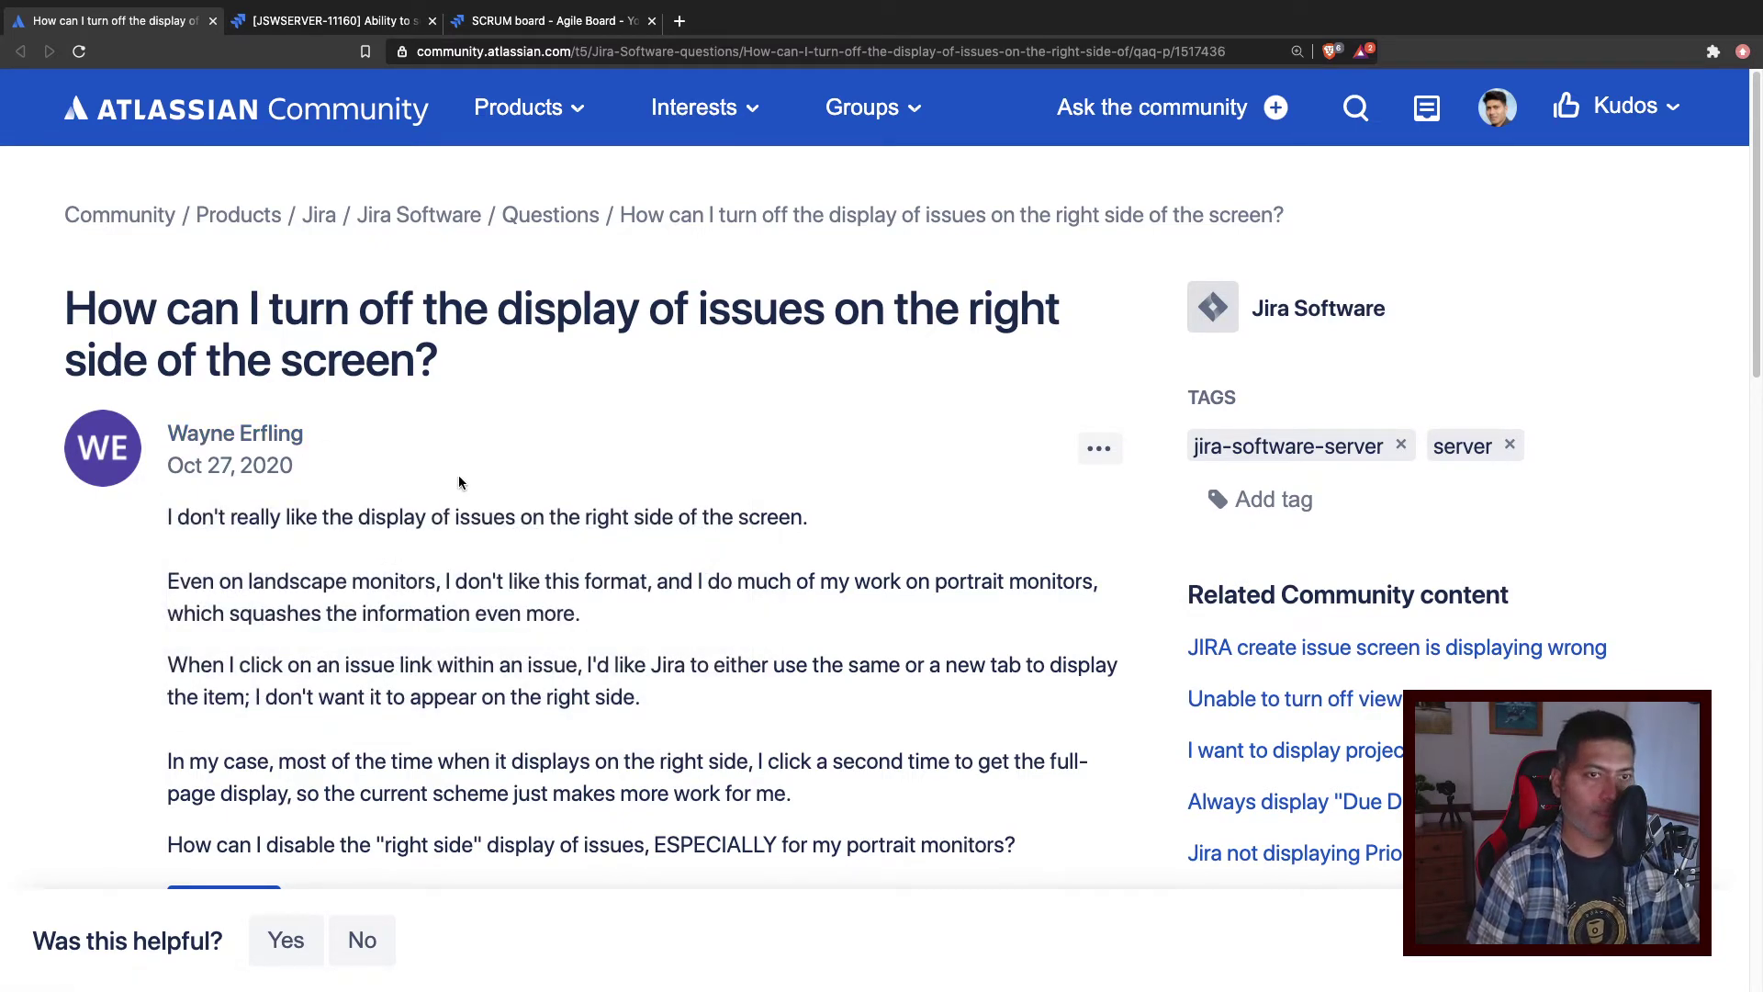
scroll(460, 482, down, 1)
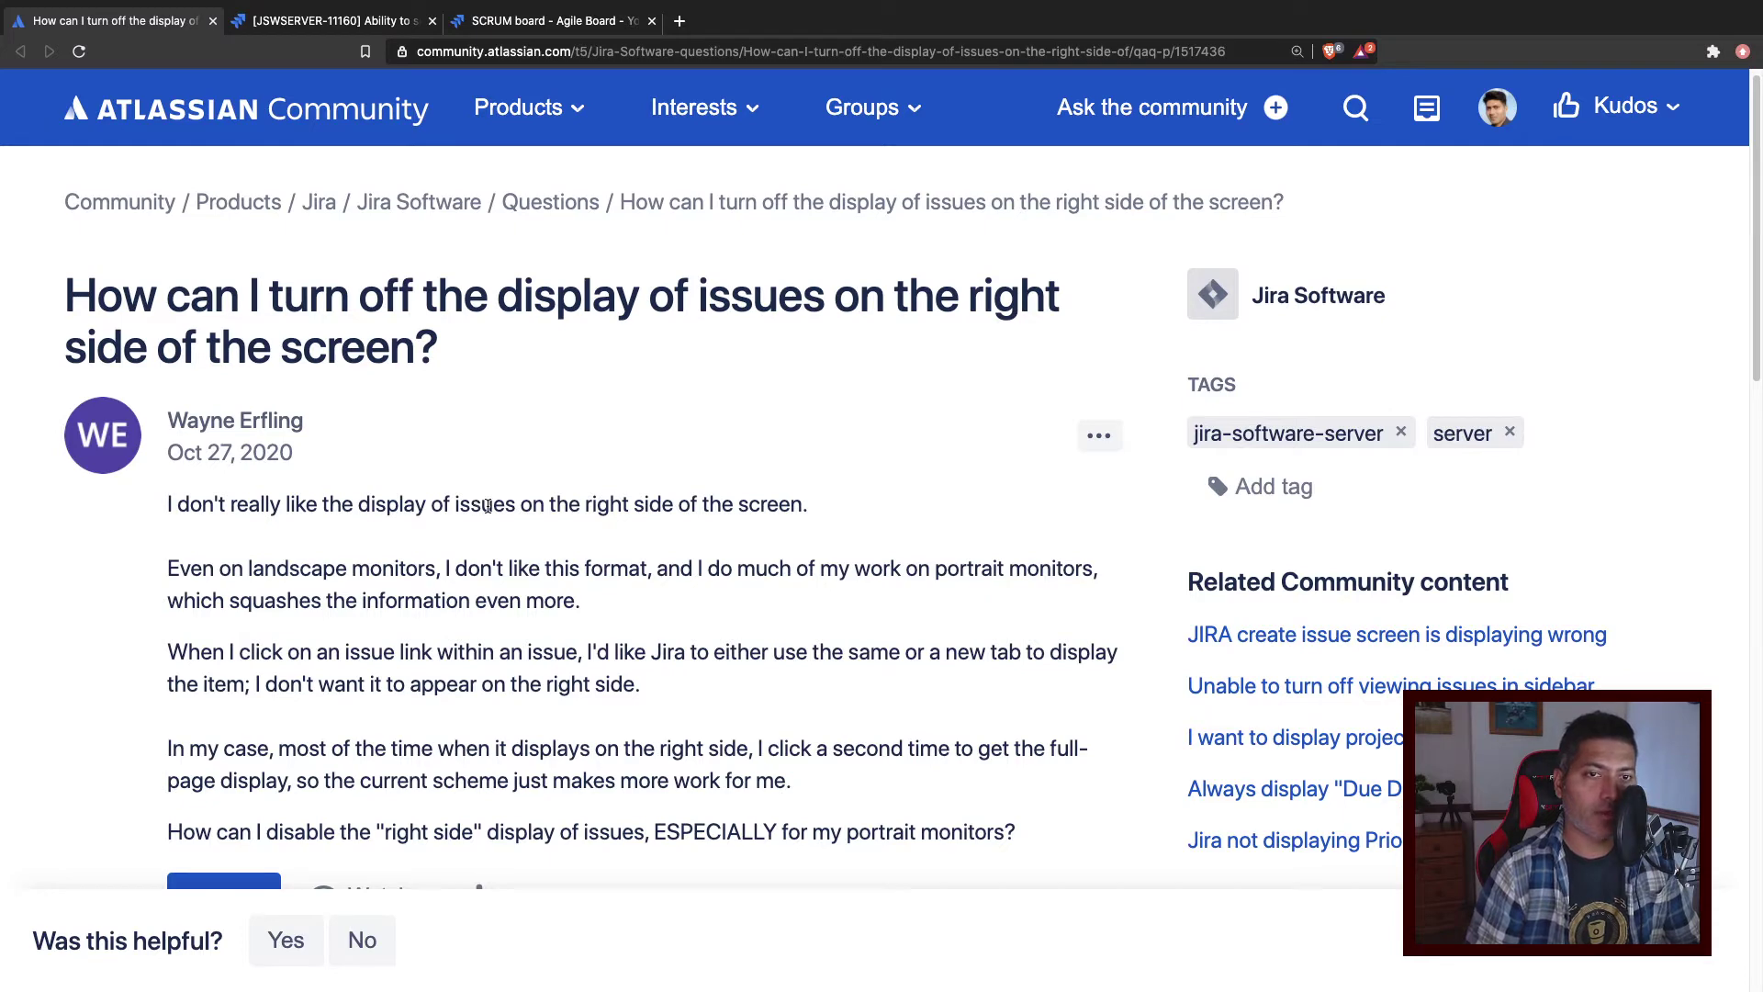
scroll(486, 505, down, 8)
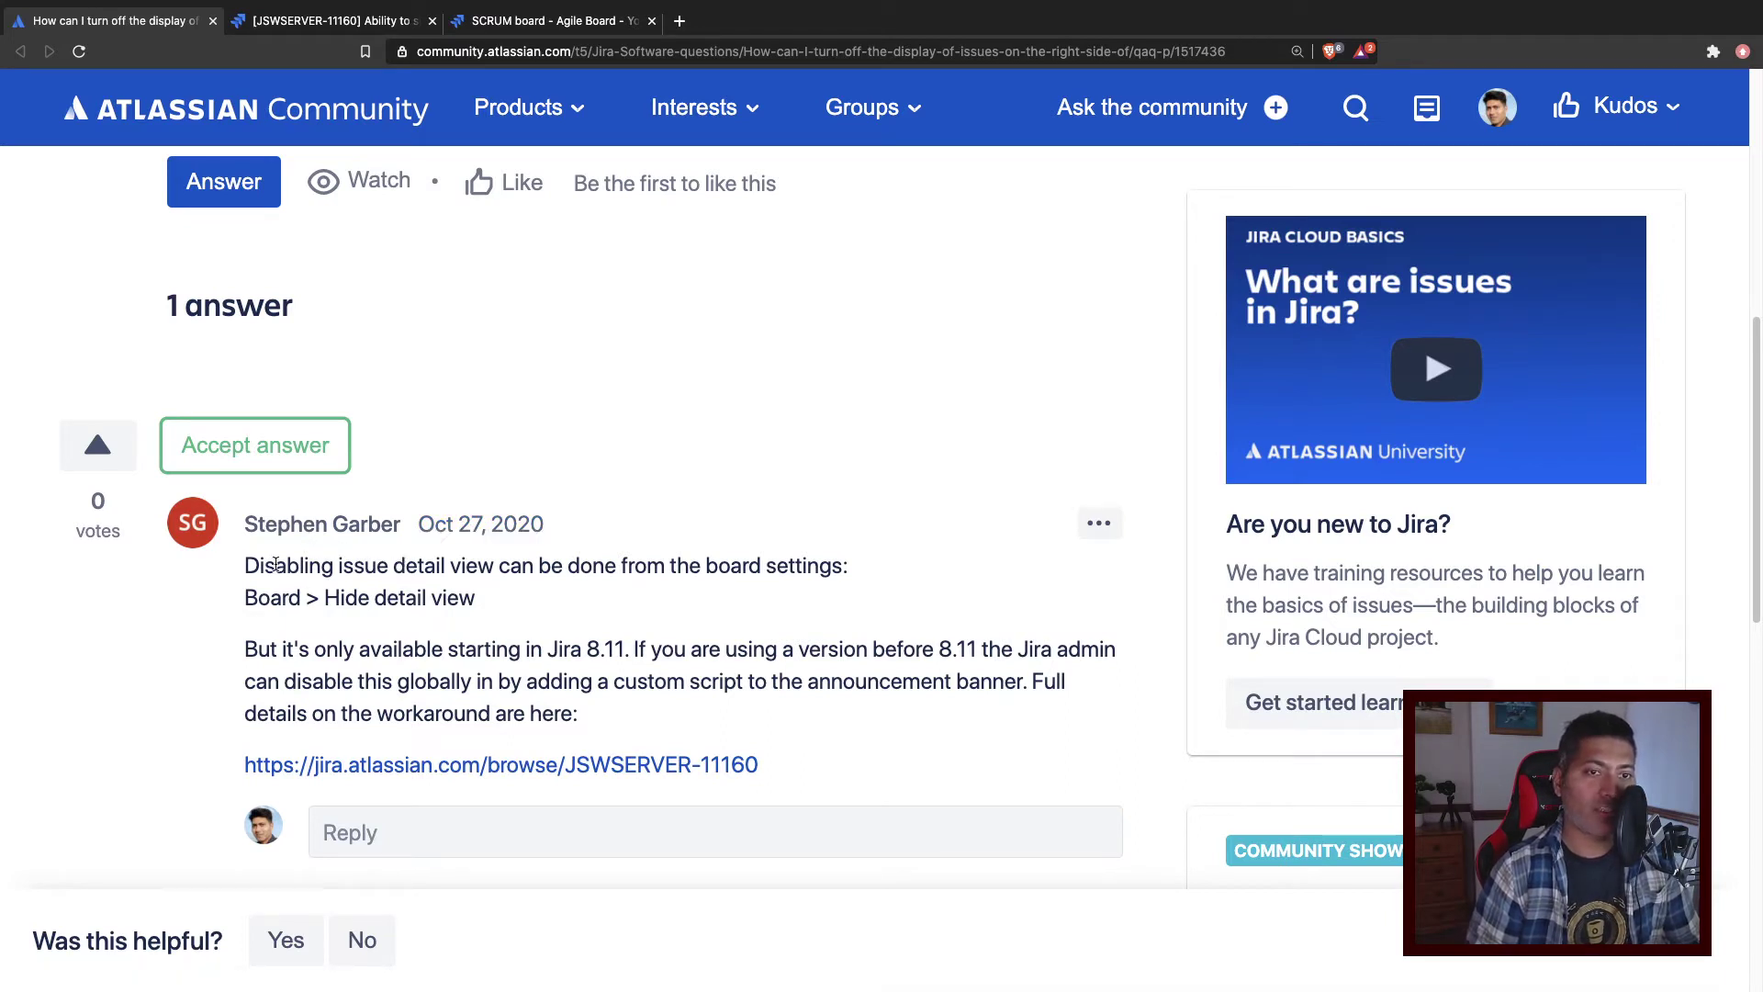
triple_click(313, 606)
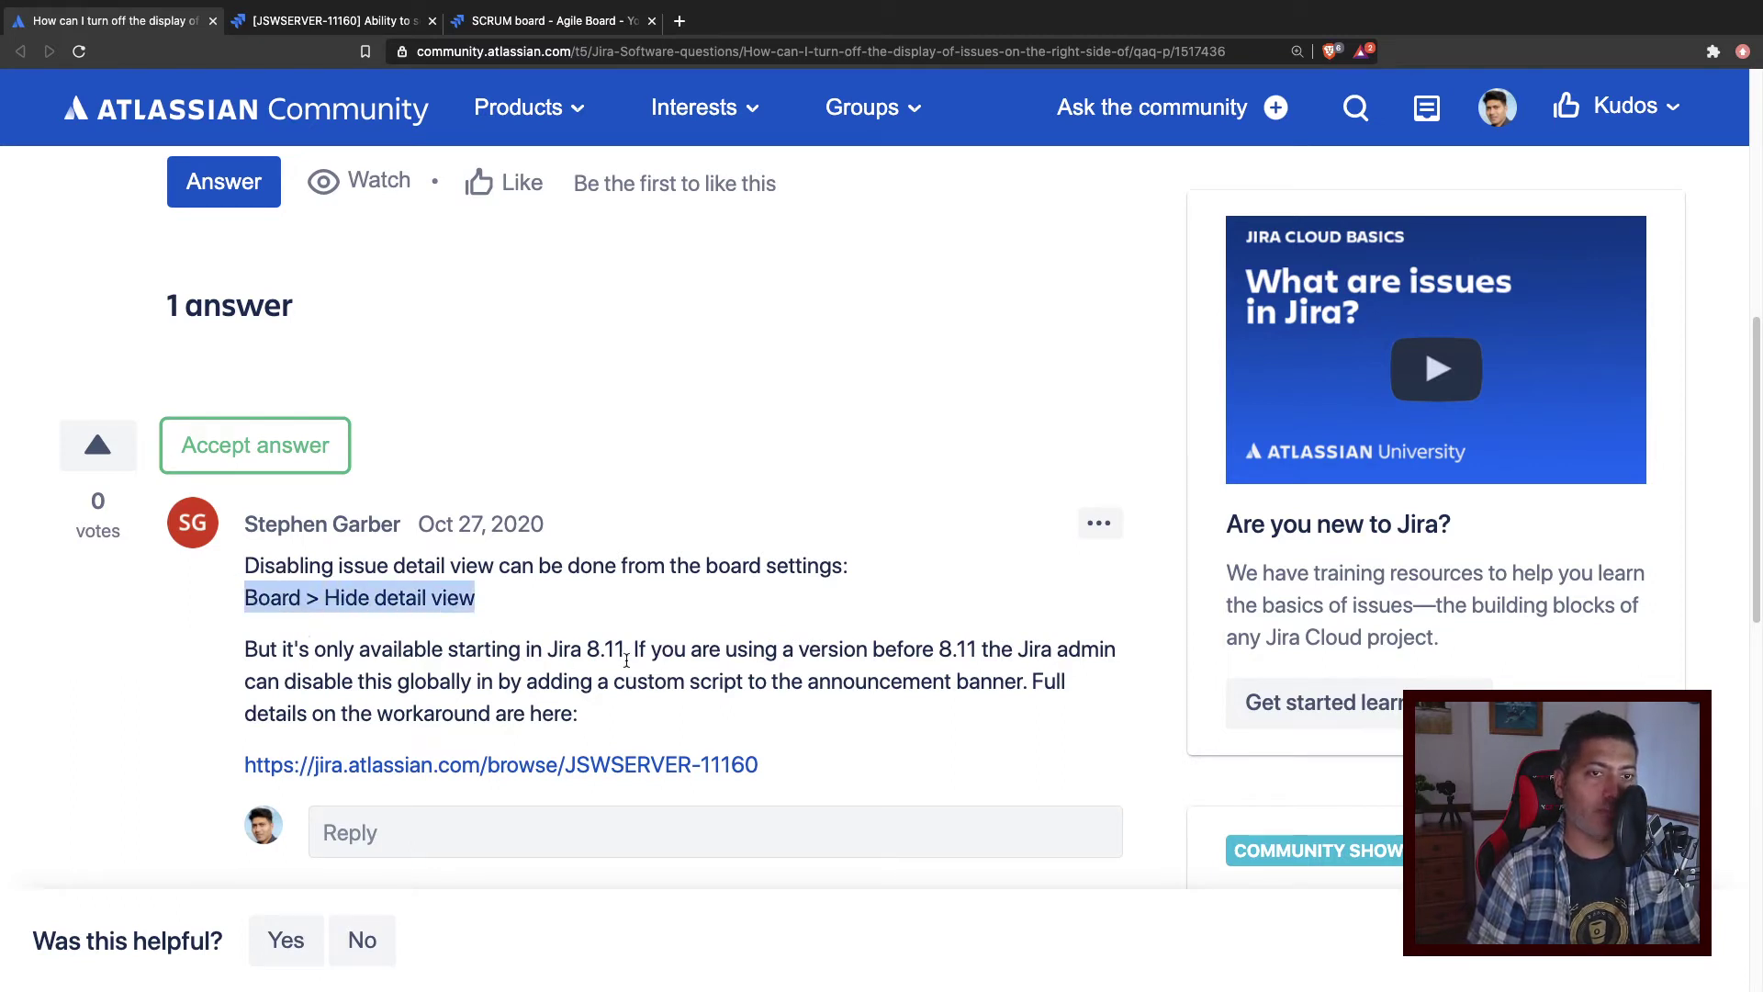
drag(627, 657, 513, 655)
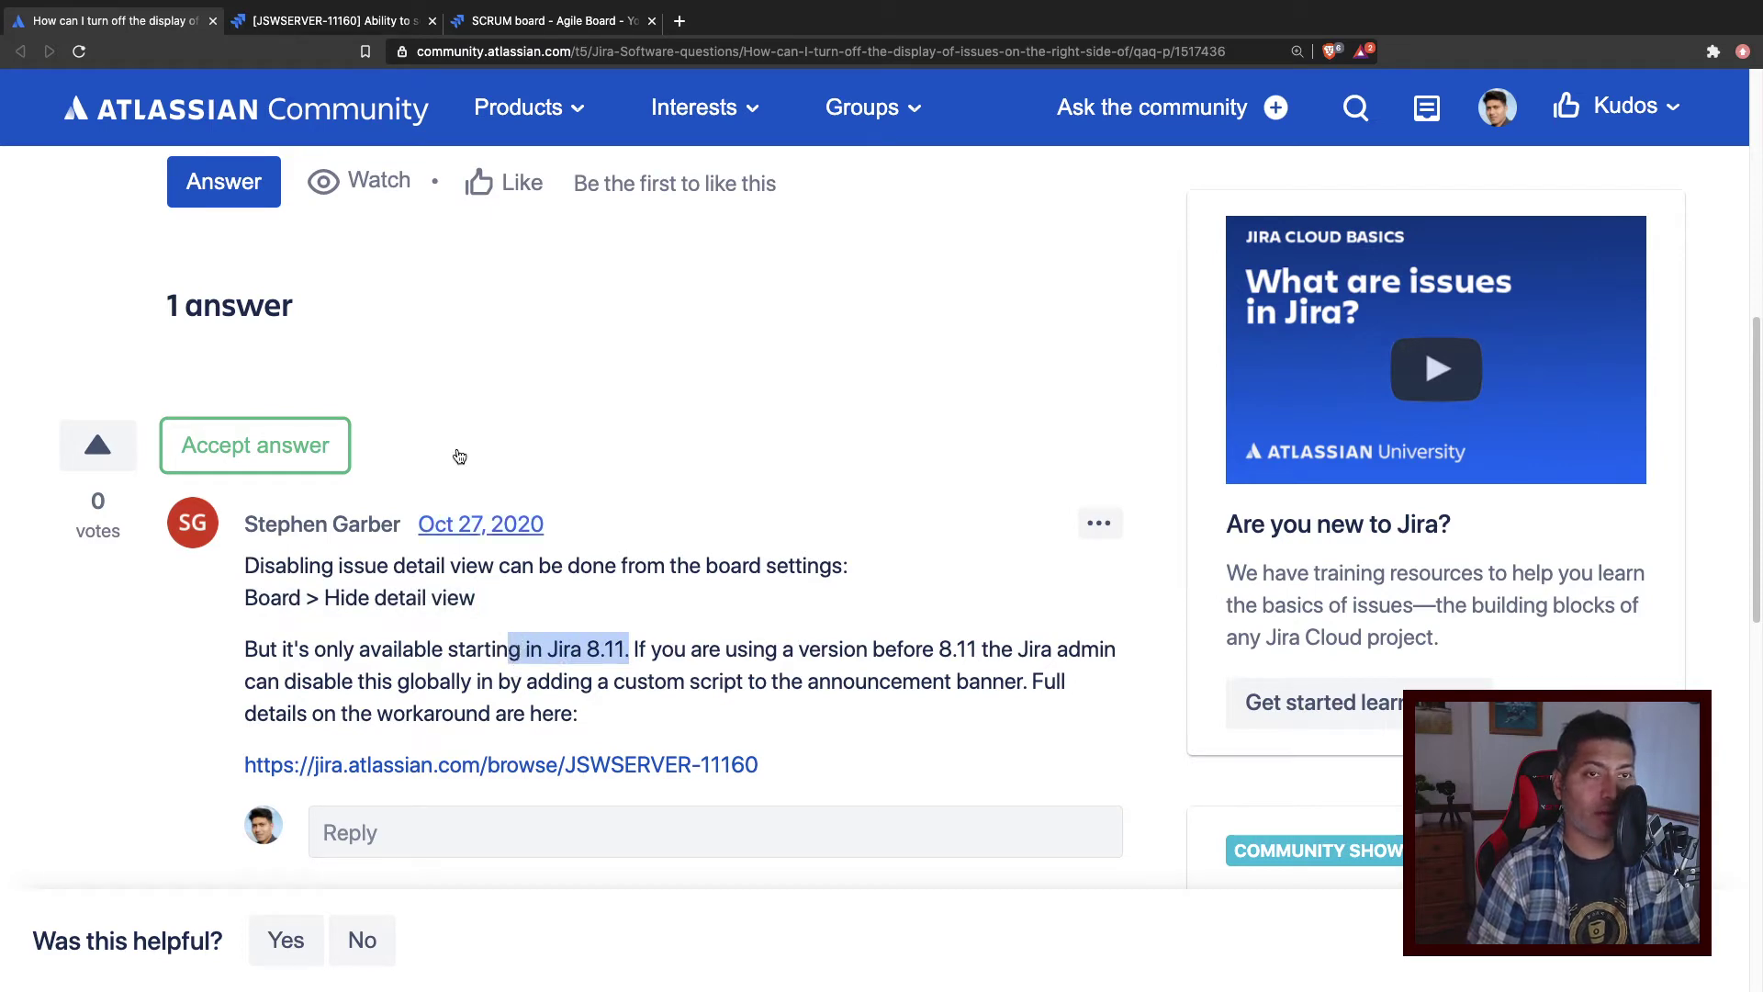
Step: Zoom into suggestion JSWSERVER-11160, highlight its 8.11.0 fix version, then return to the SCRUM board
click(315, 22)
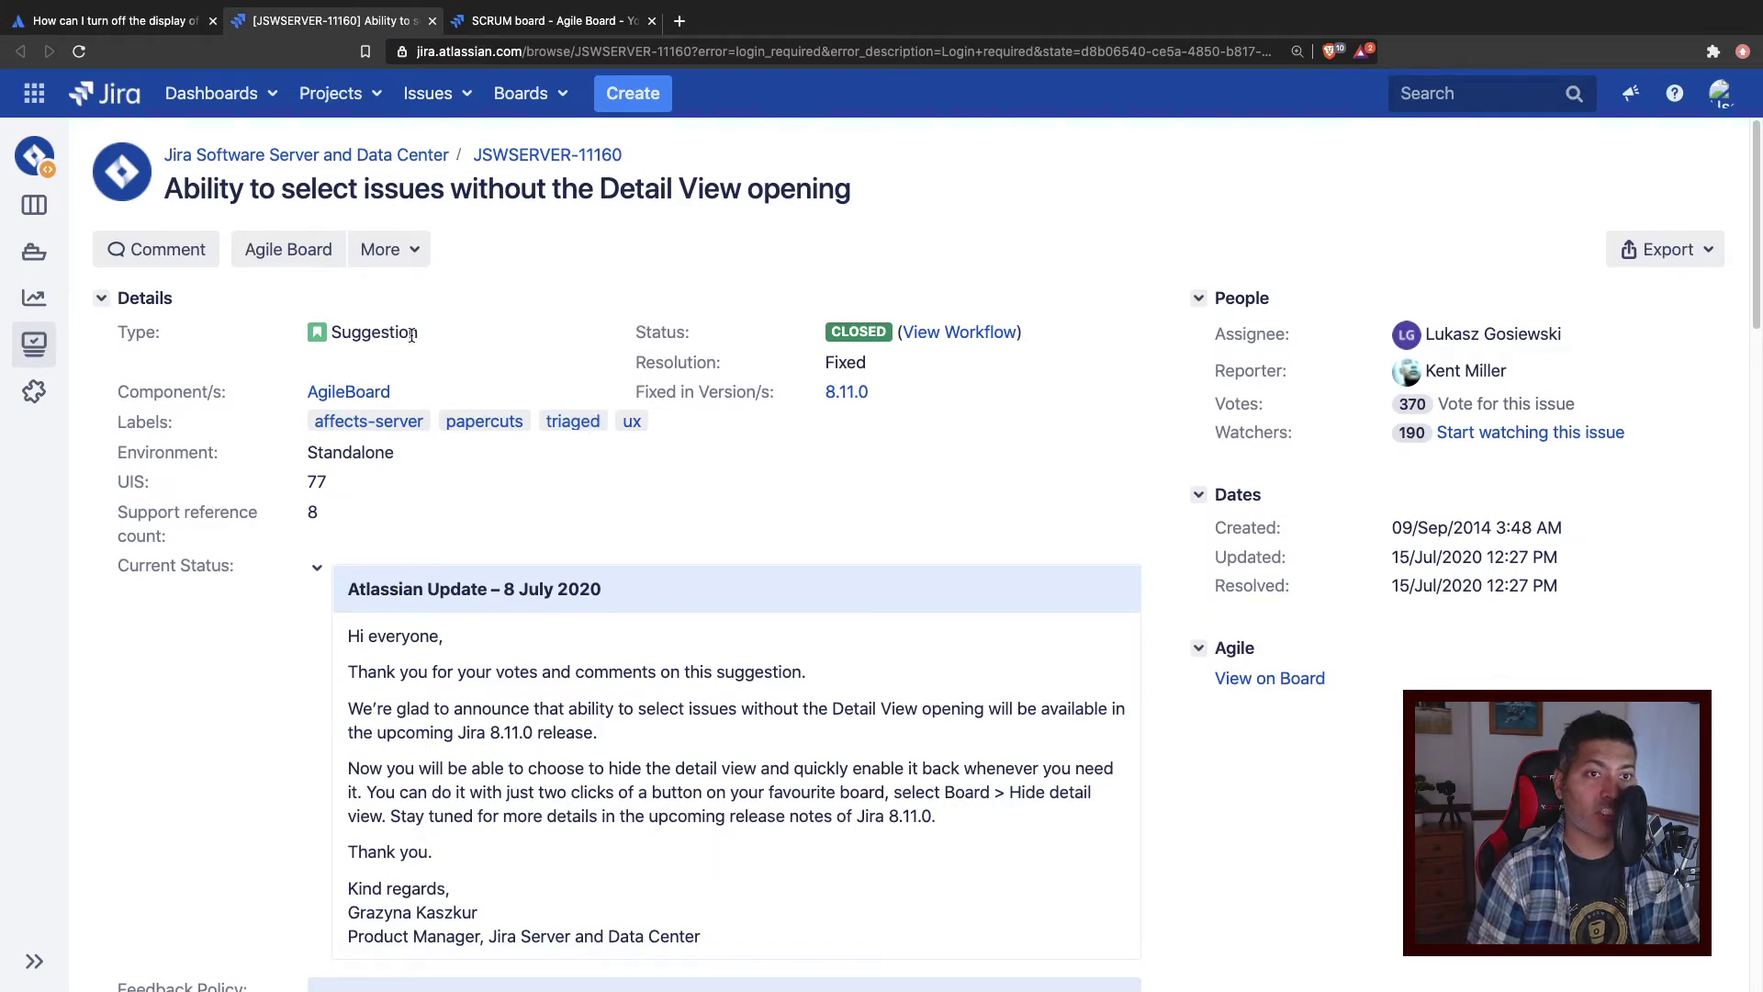
key(ctrl+plus)
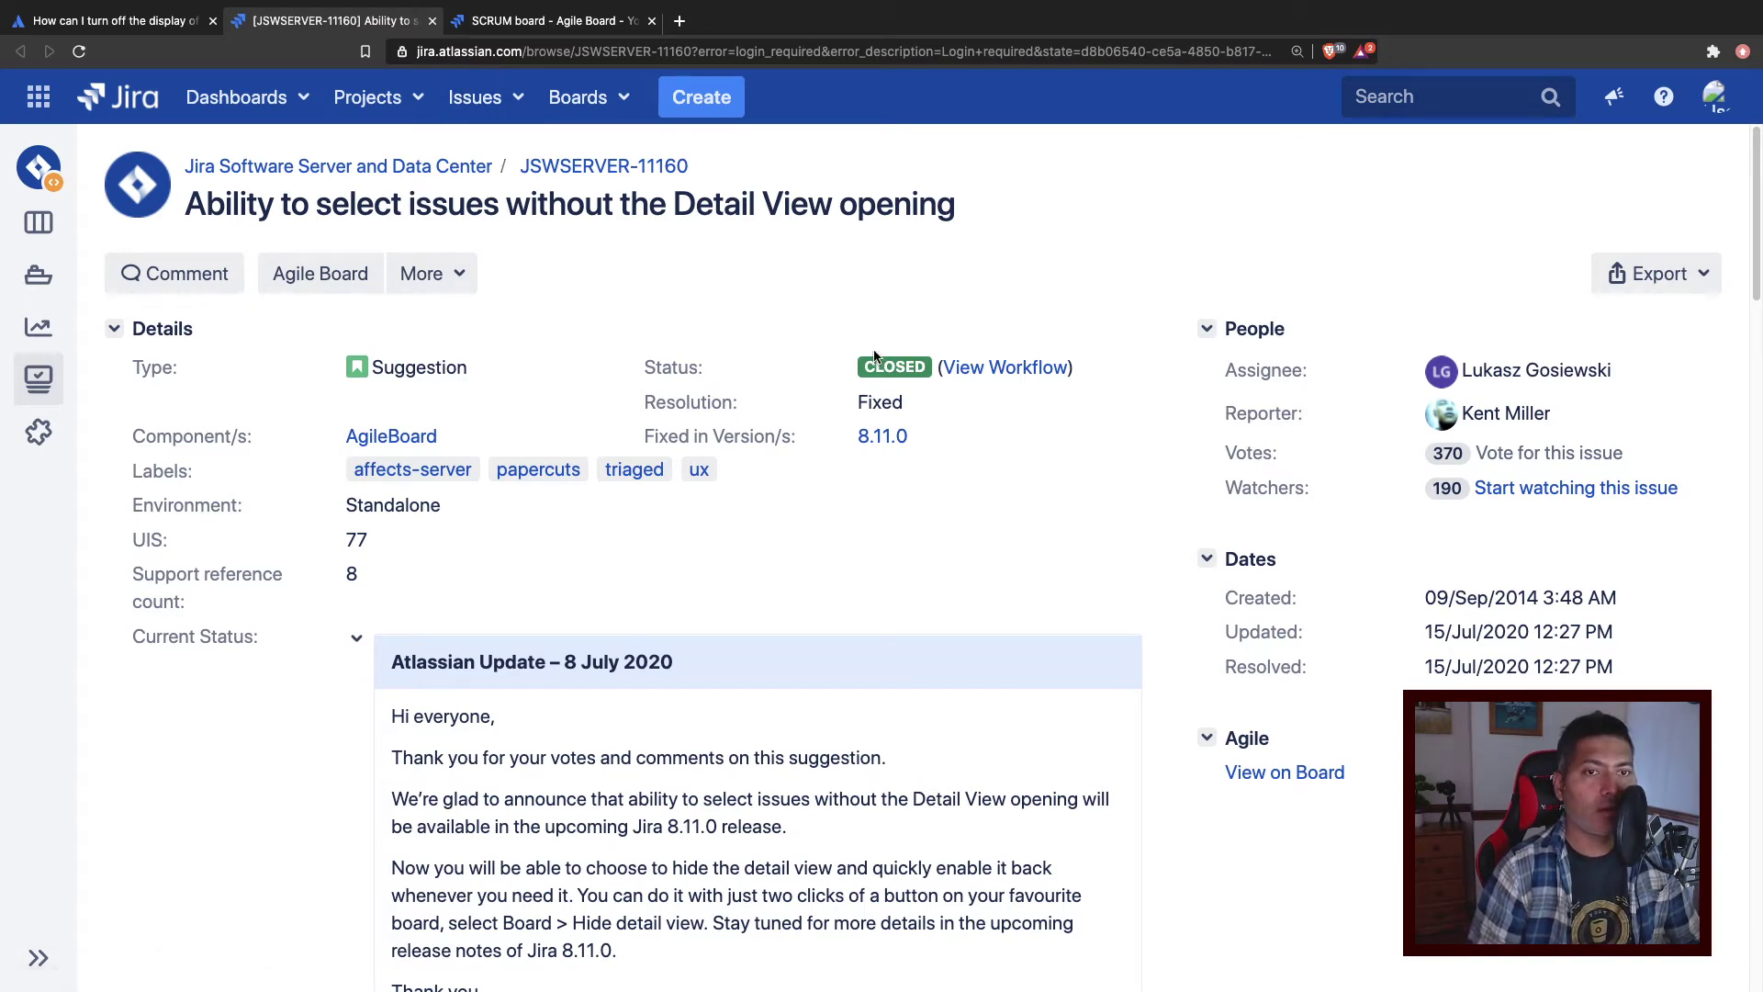
scroll(591, 533, down, 2)
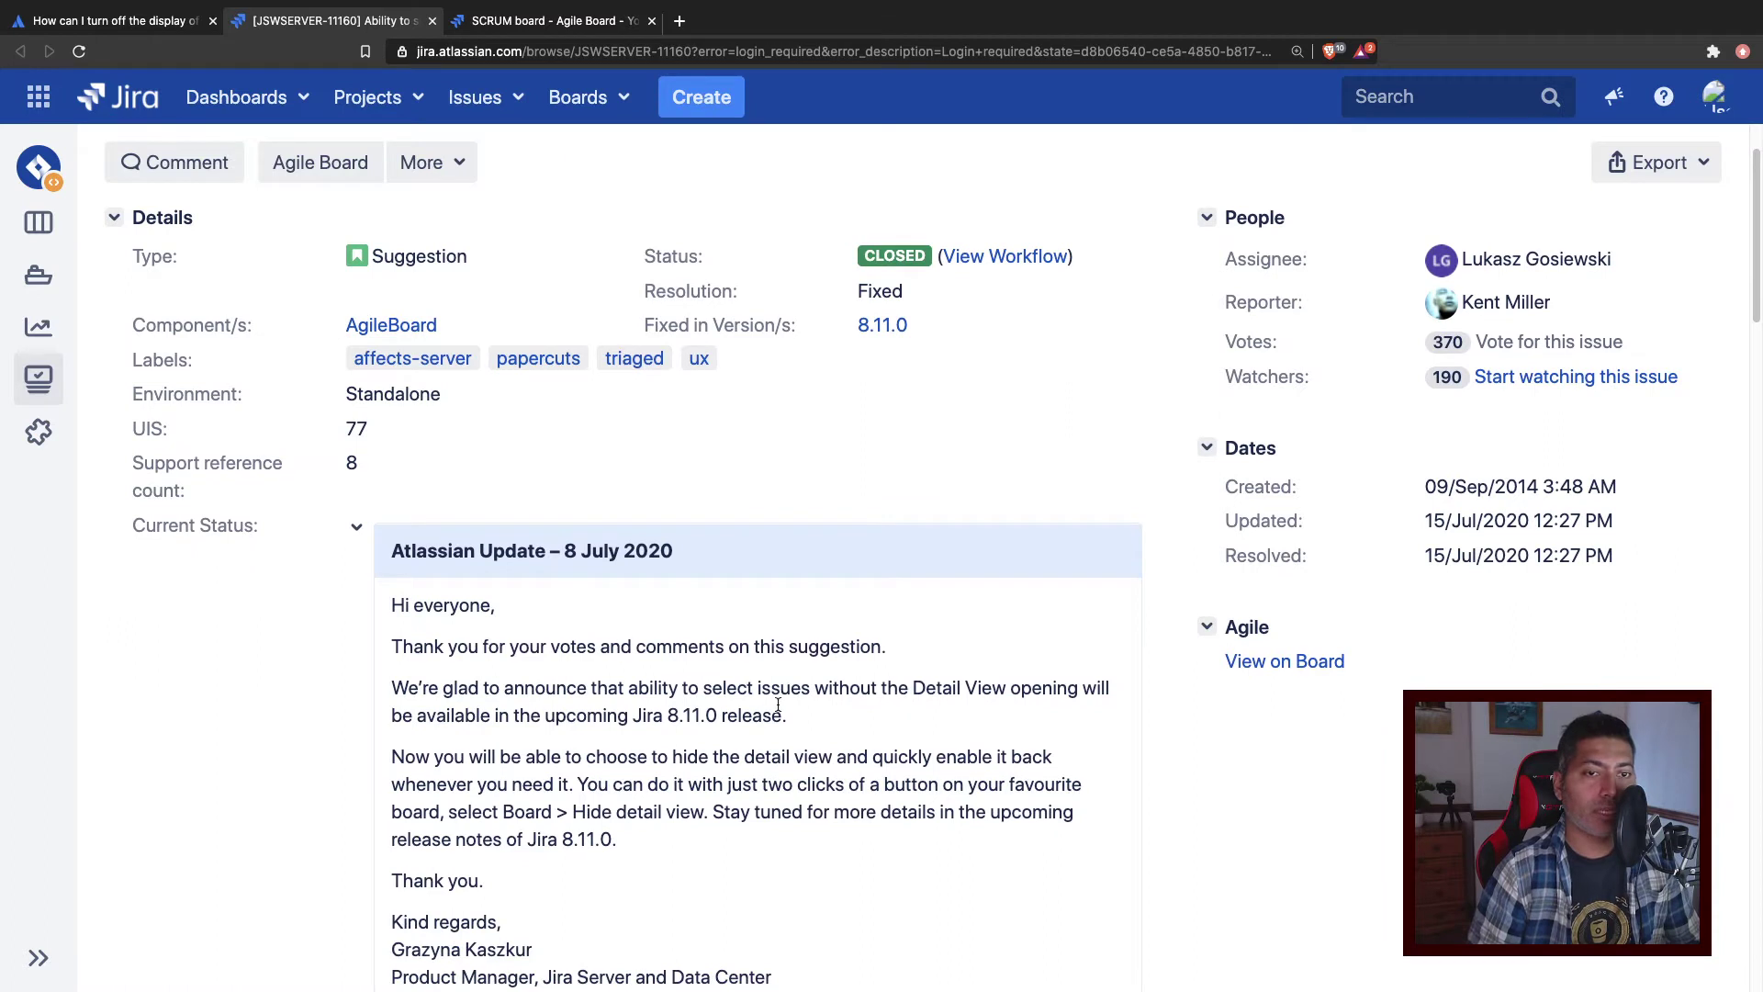
drag(795, 724, 592, 705)
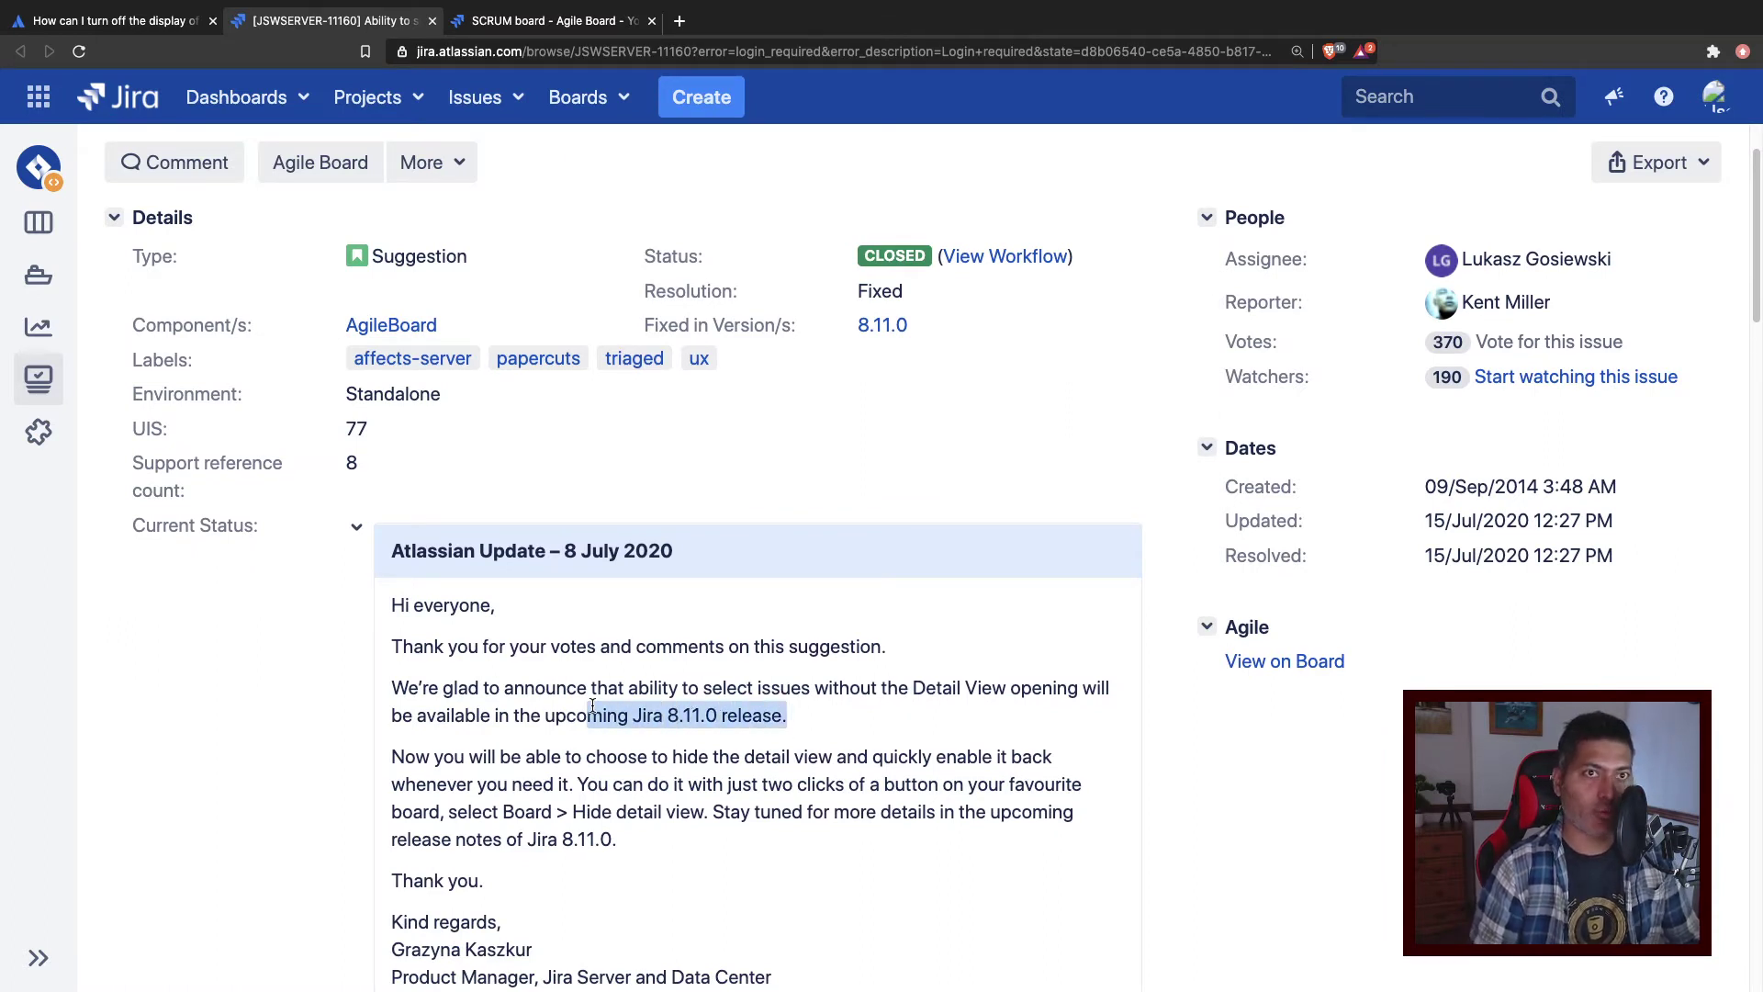
scroll(560, 705, up, 2)
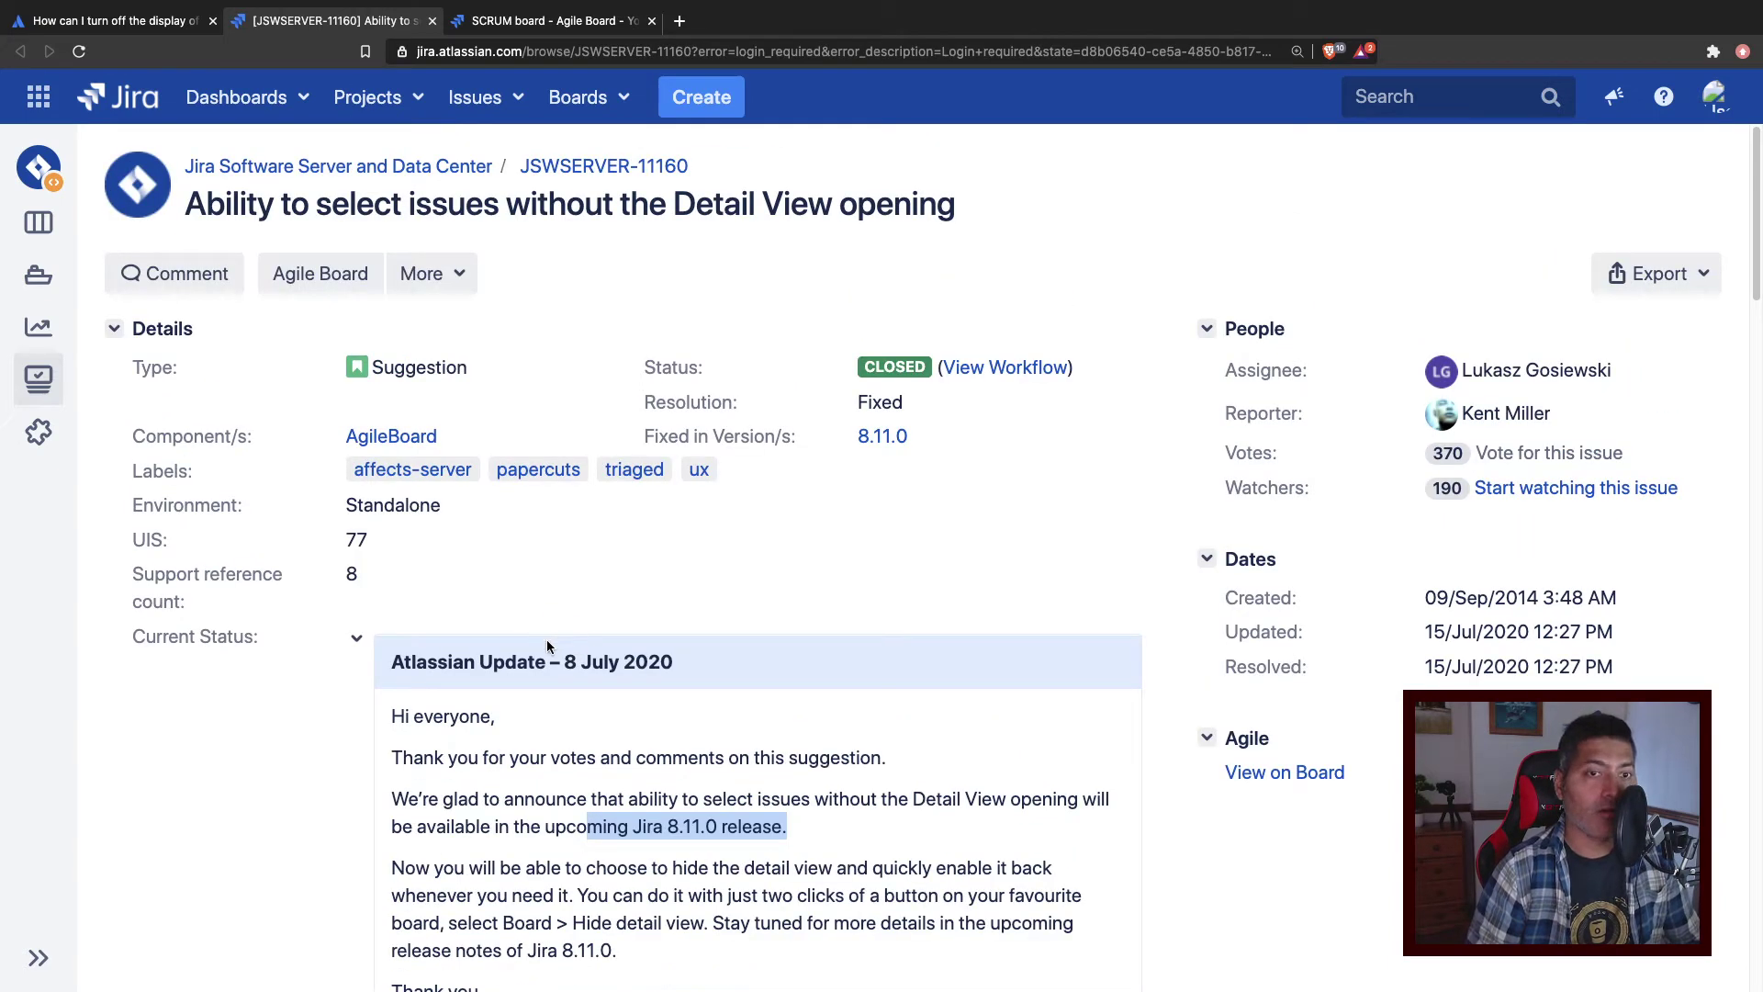
click(571, 28)
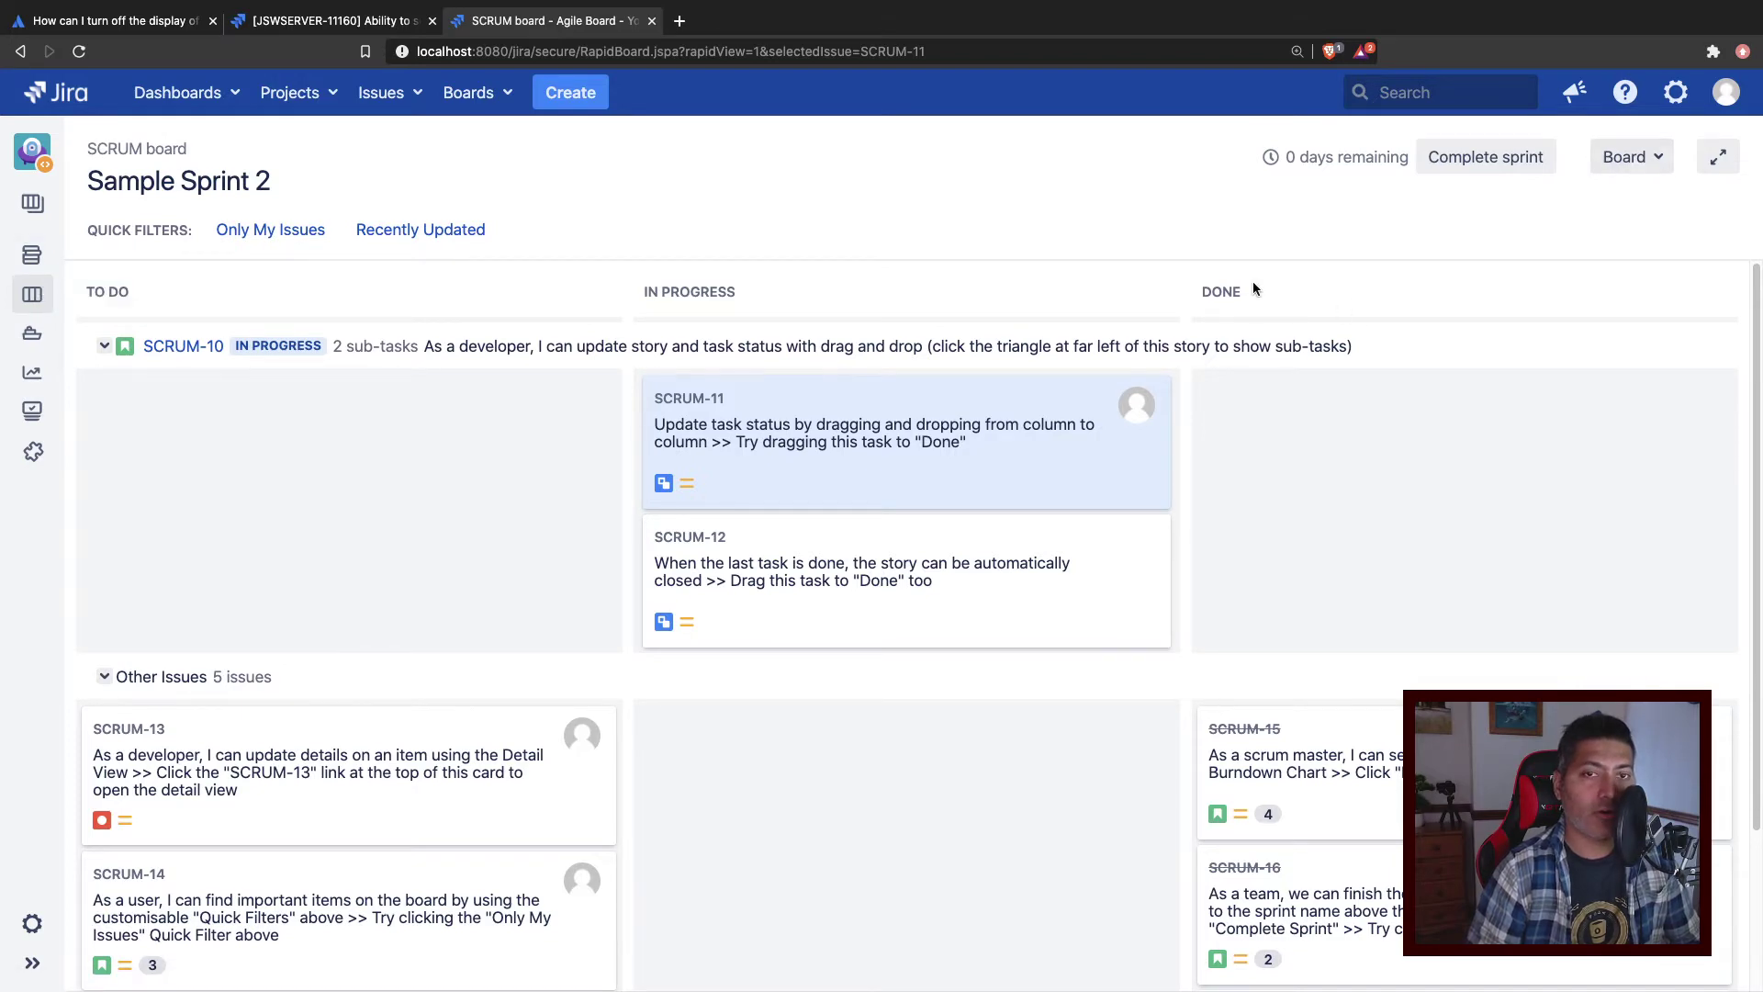
Step: Open SCRUM-11 on the sprint board, then choose Board > Hide detail view
click(690, 404)
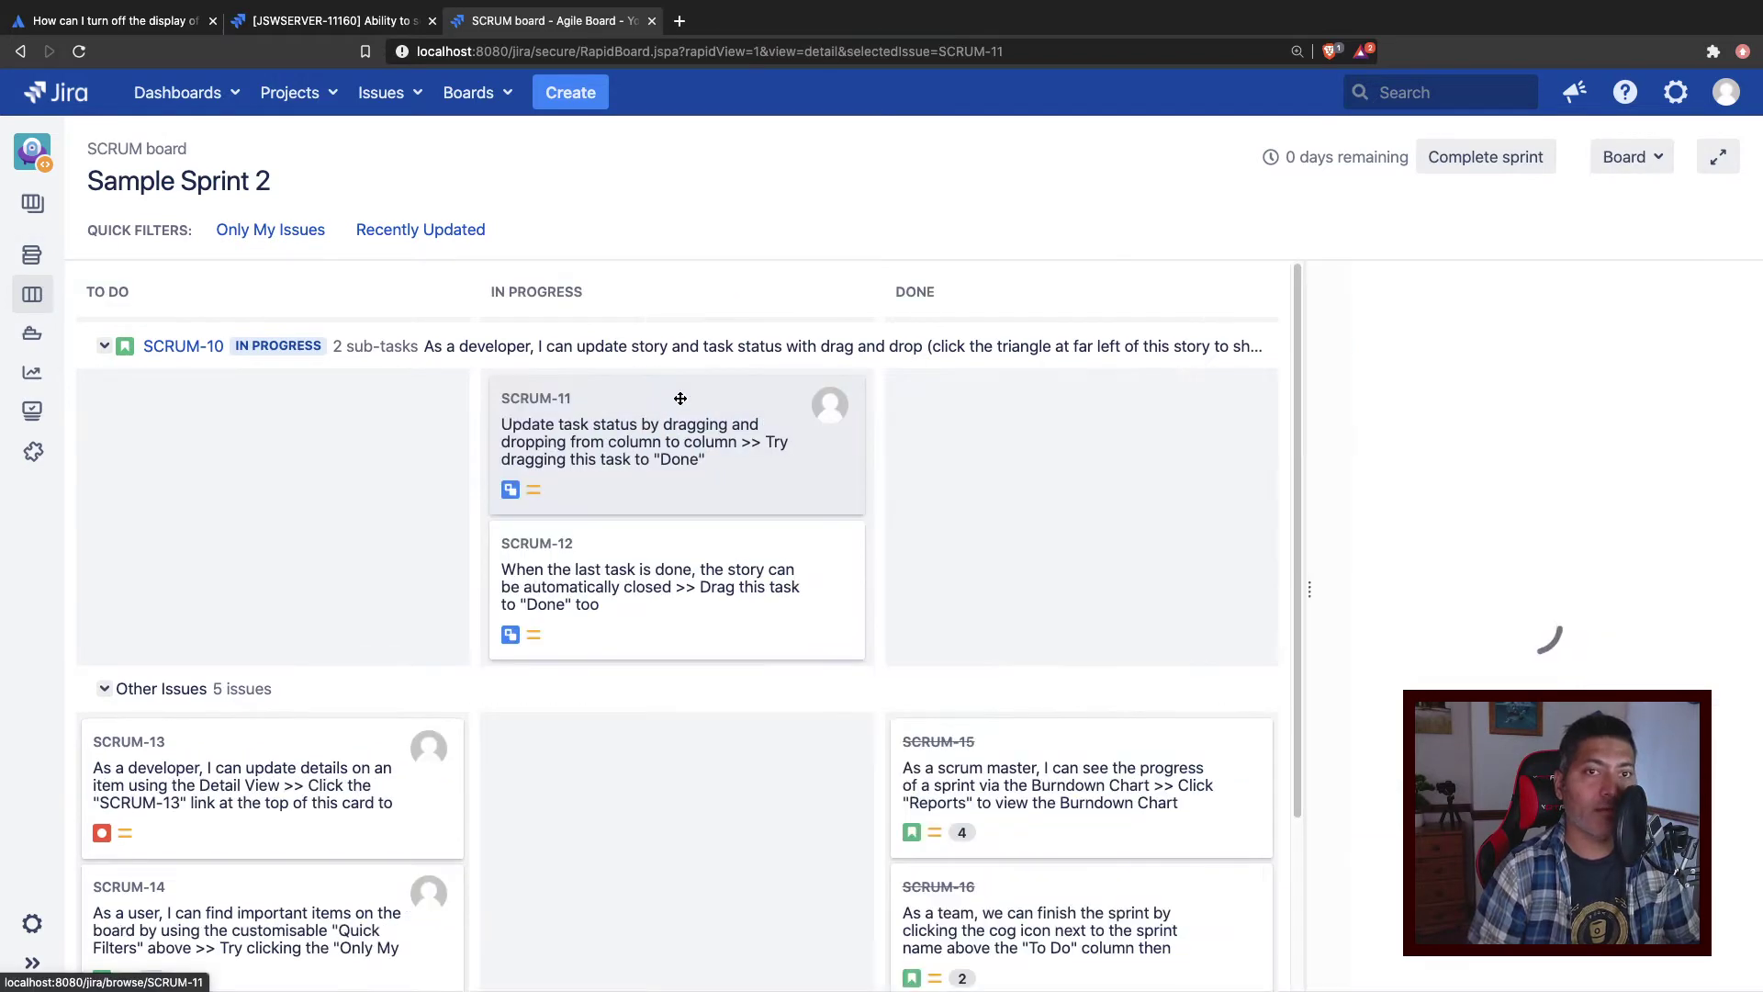
click(1657, 158)
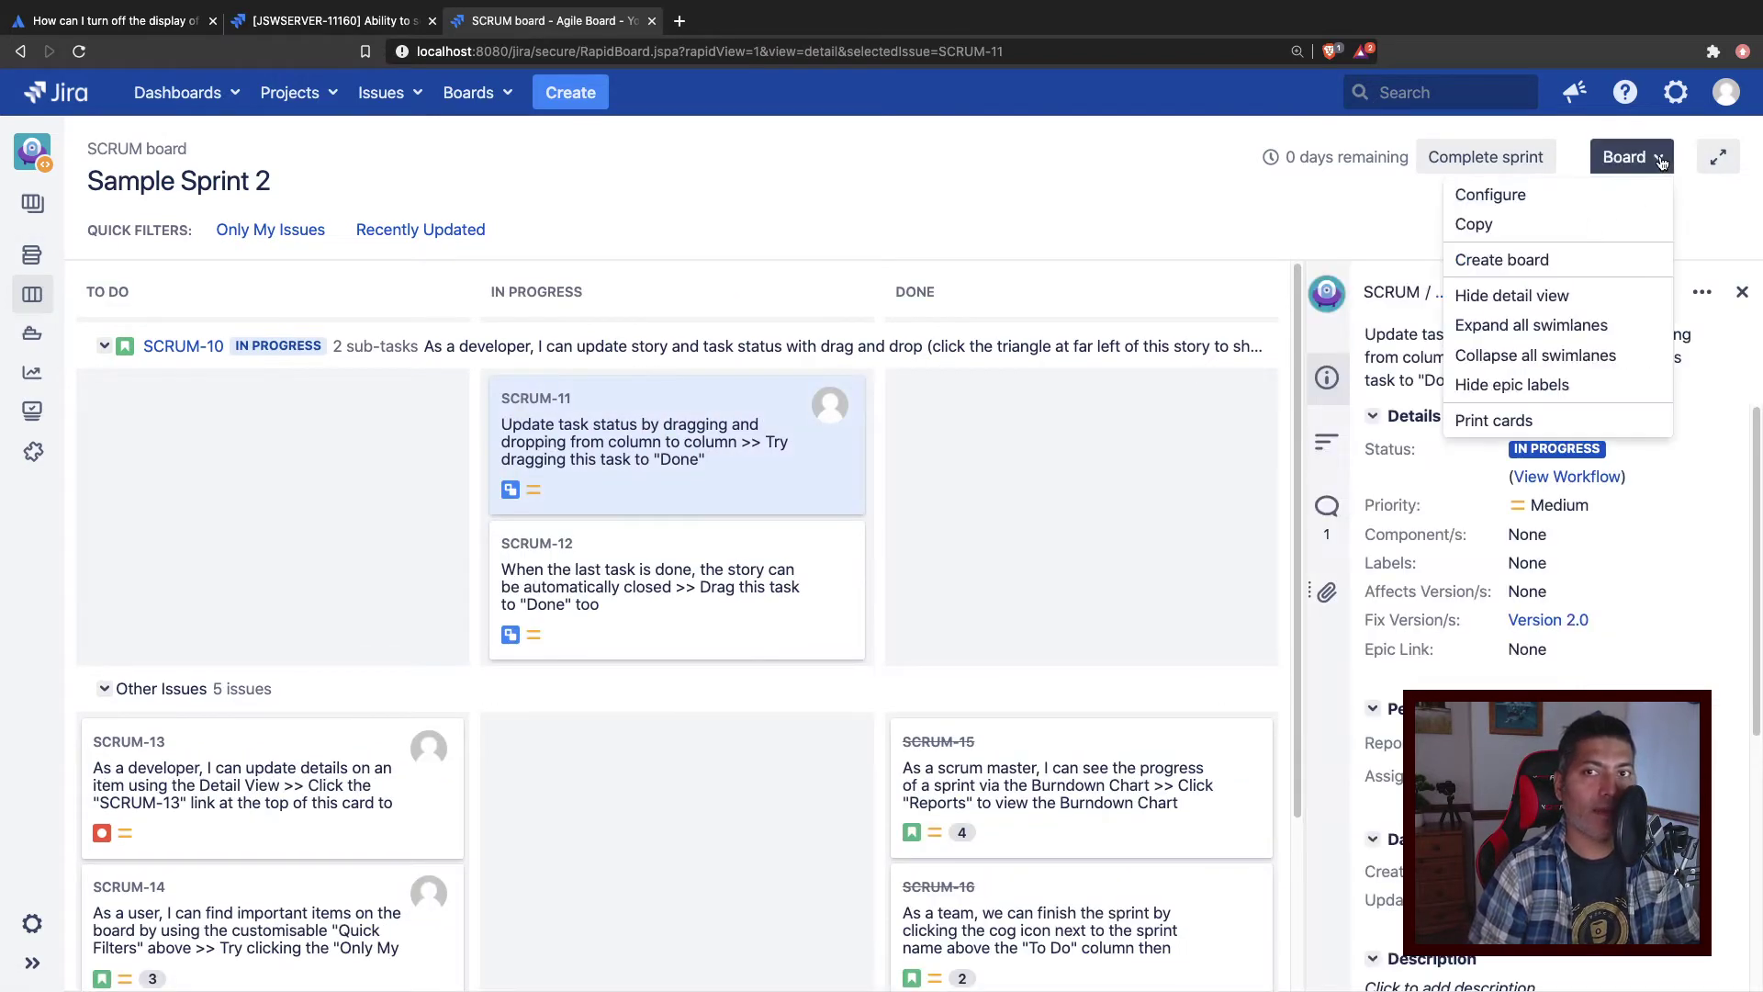
click(1523, 302)
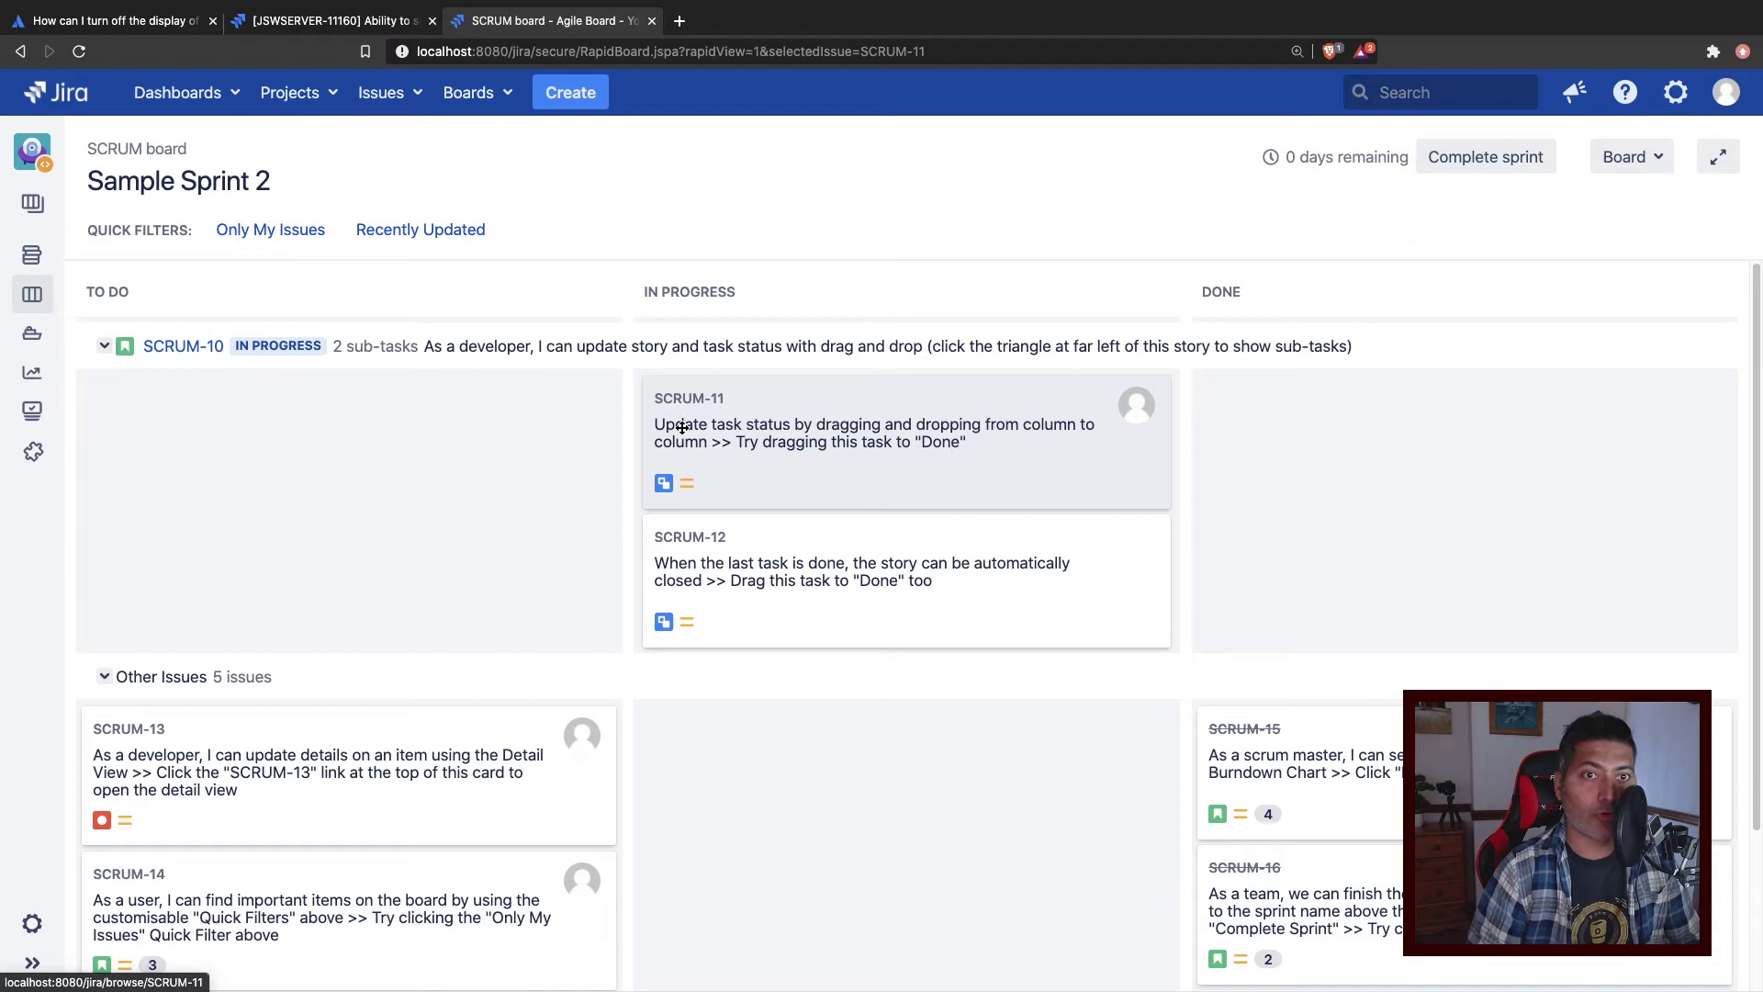
Step: In the Backlog, close the SCRUM-13 panel and choose Board > Hide detail view
click(33, 254)
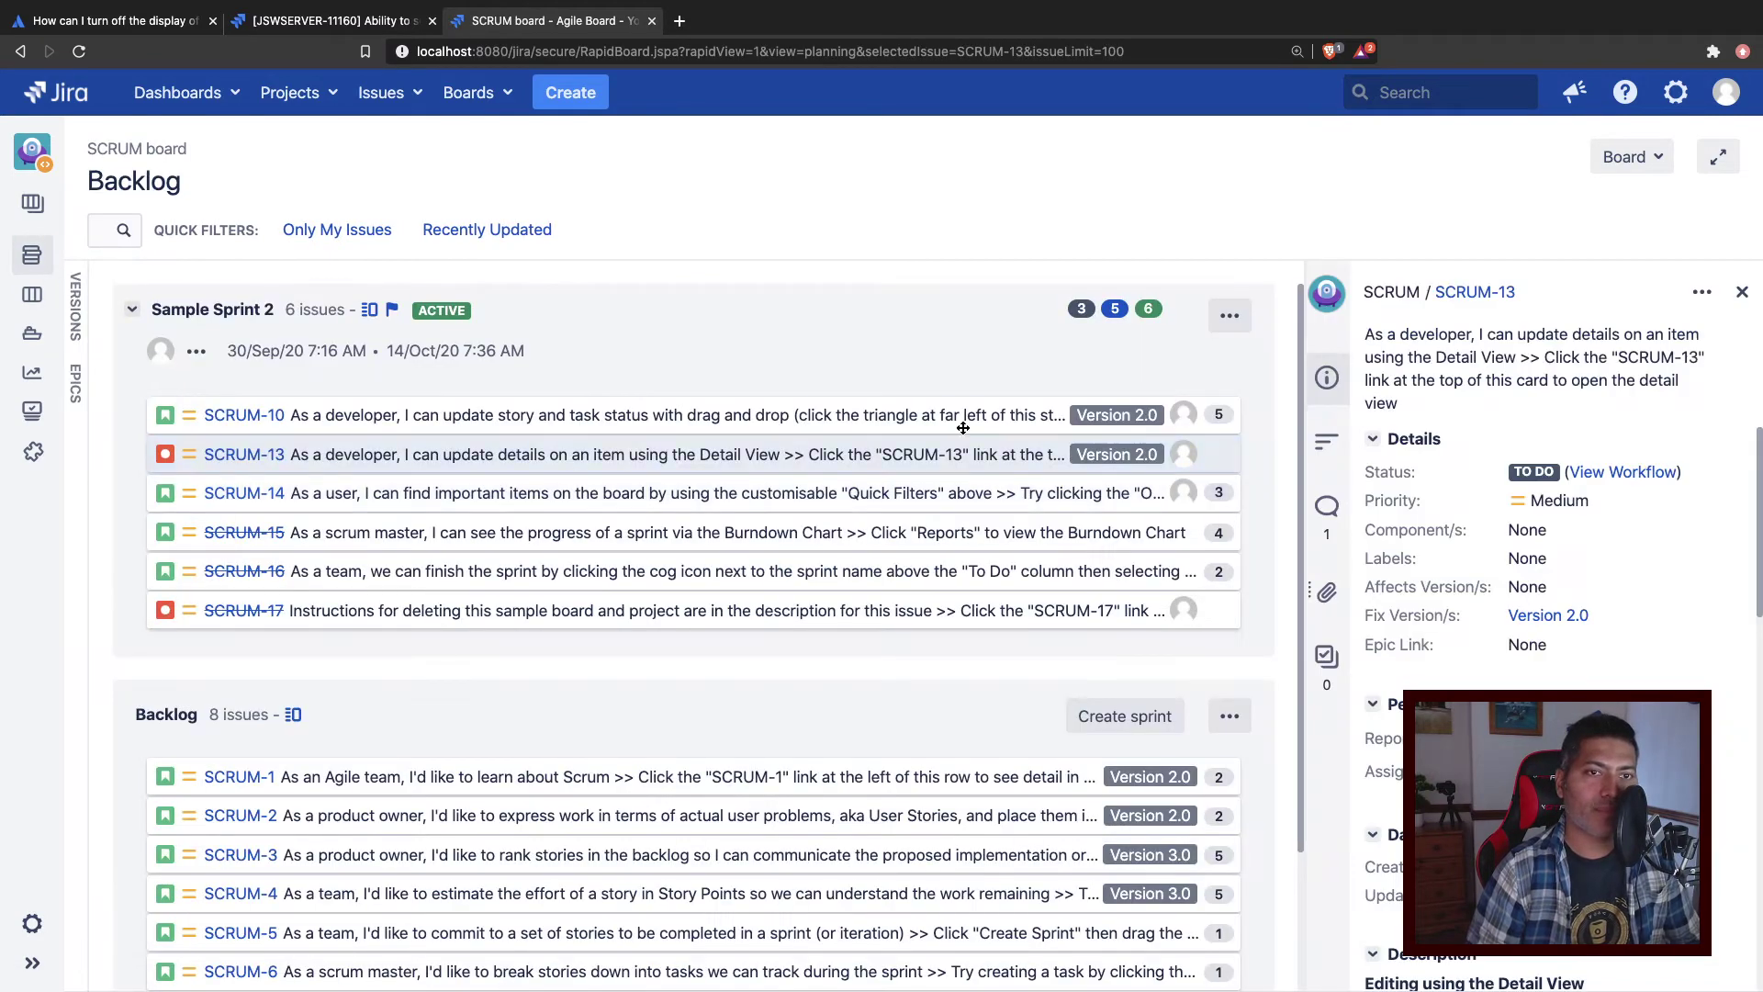
click(1740, 293)
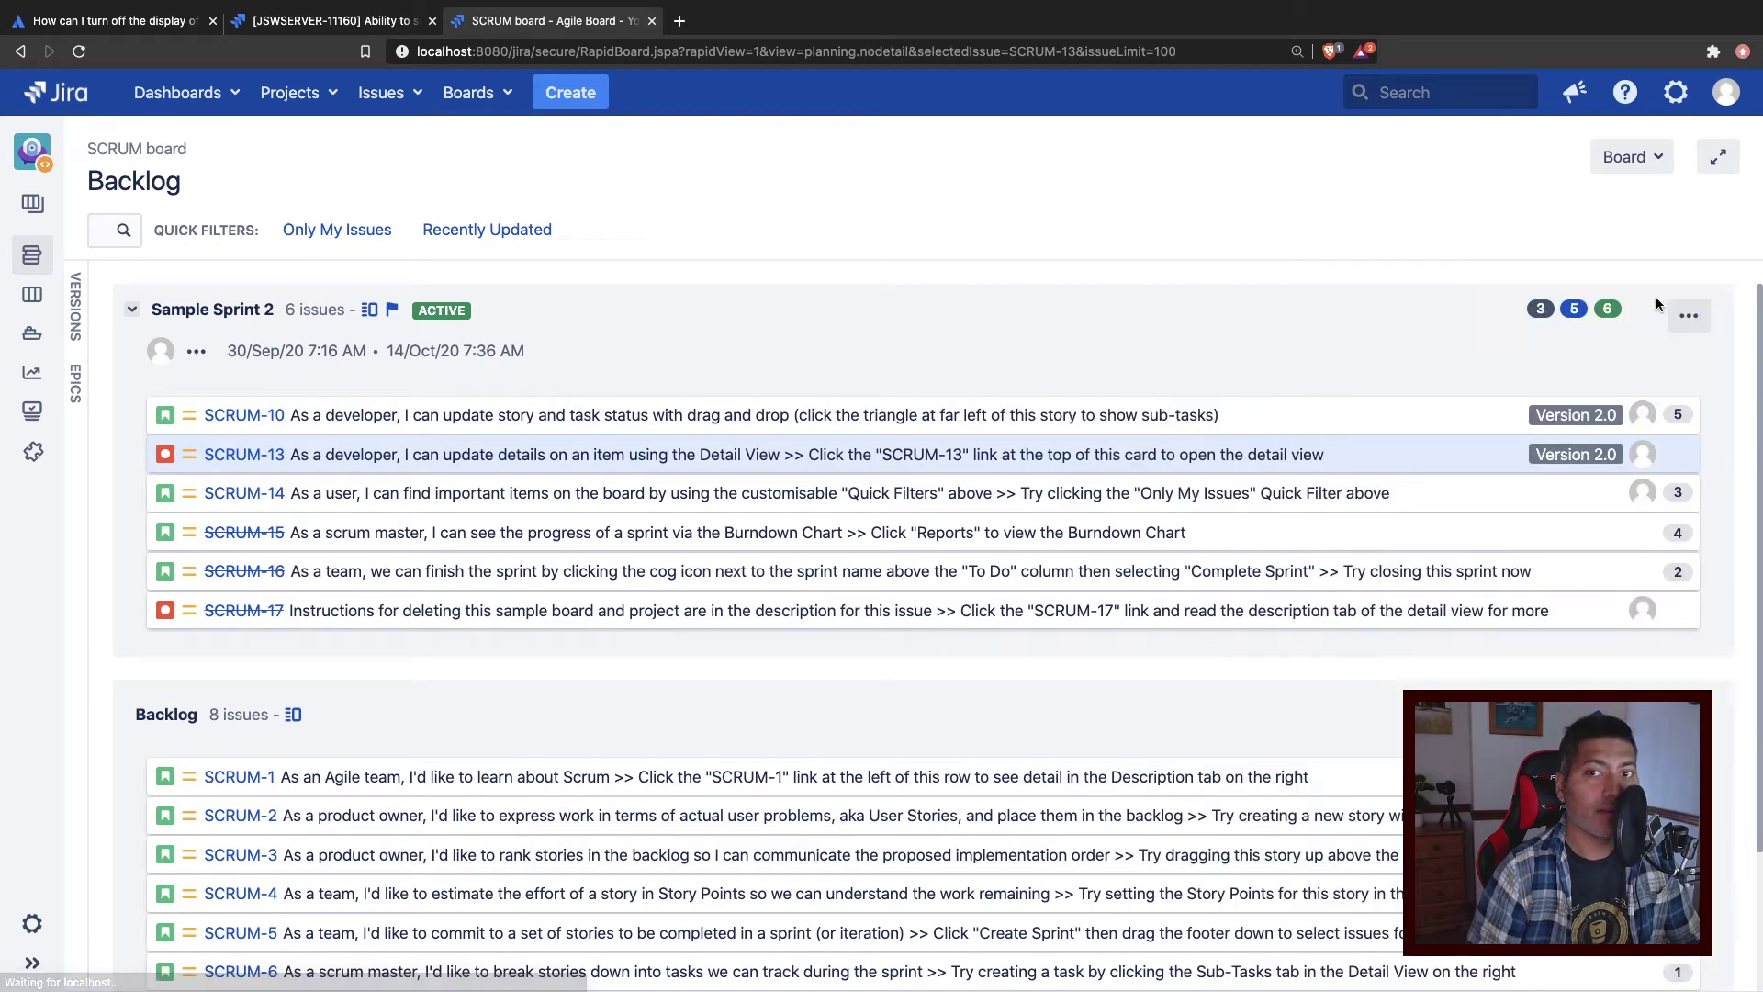
click(1632, 156)
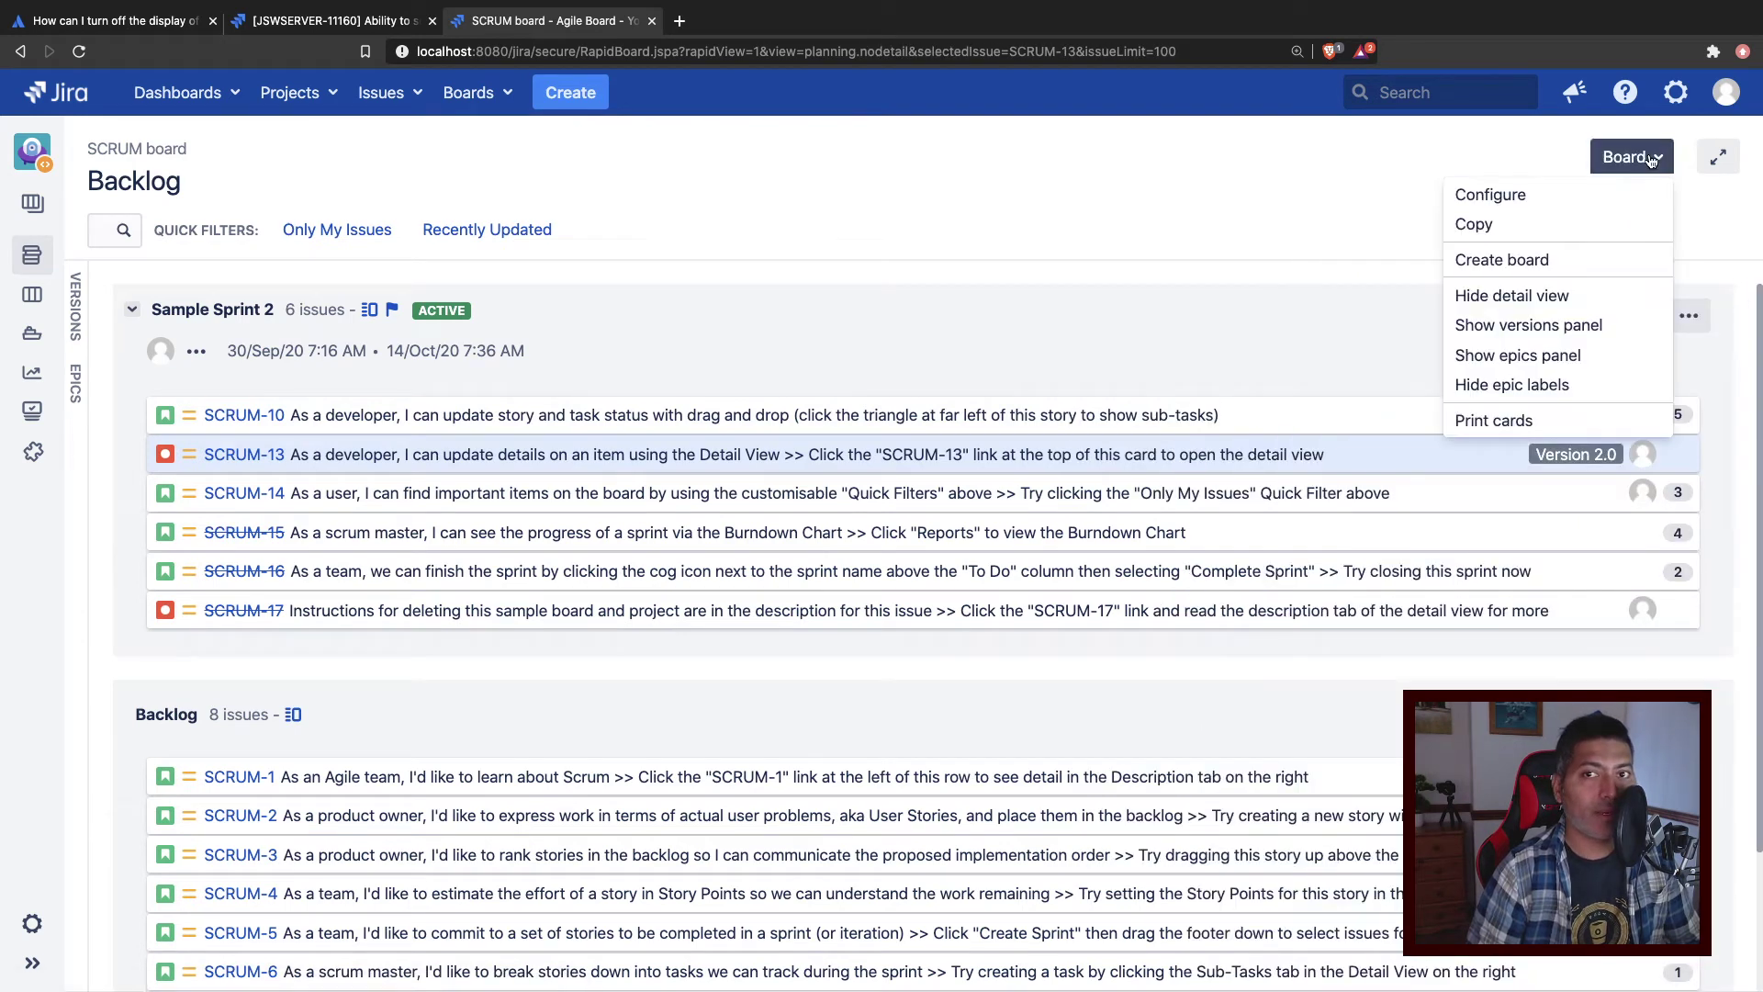
click(1543, 305)
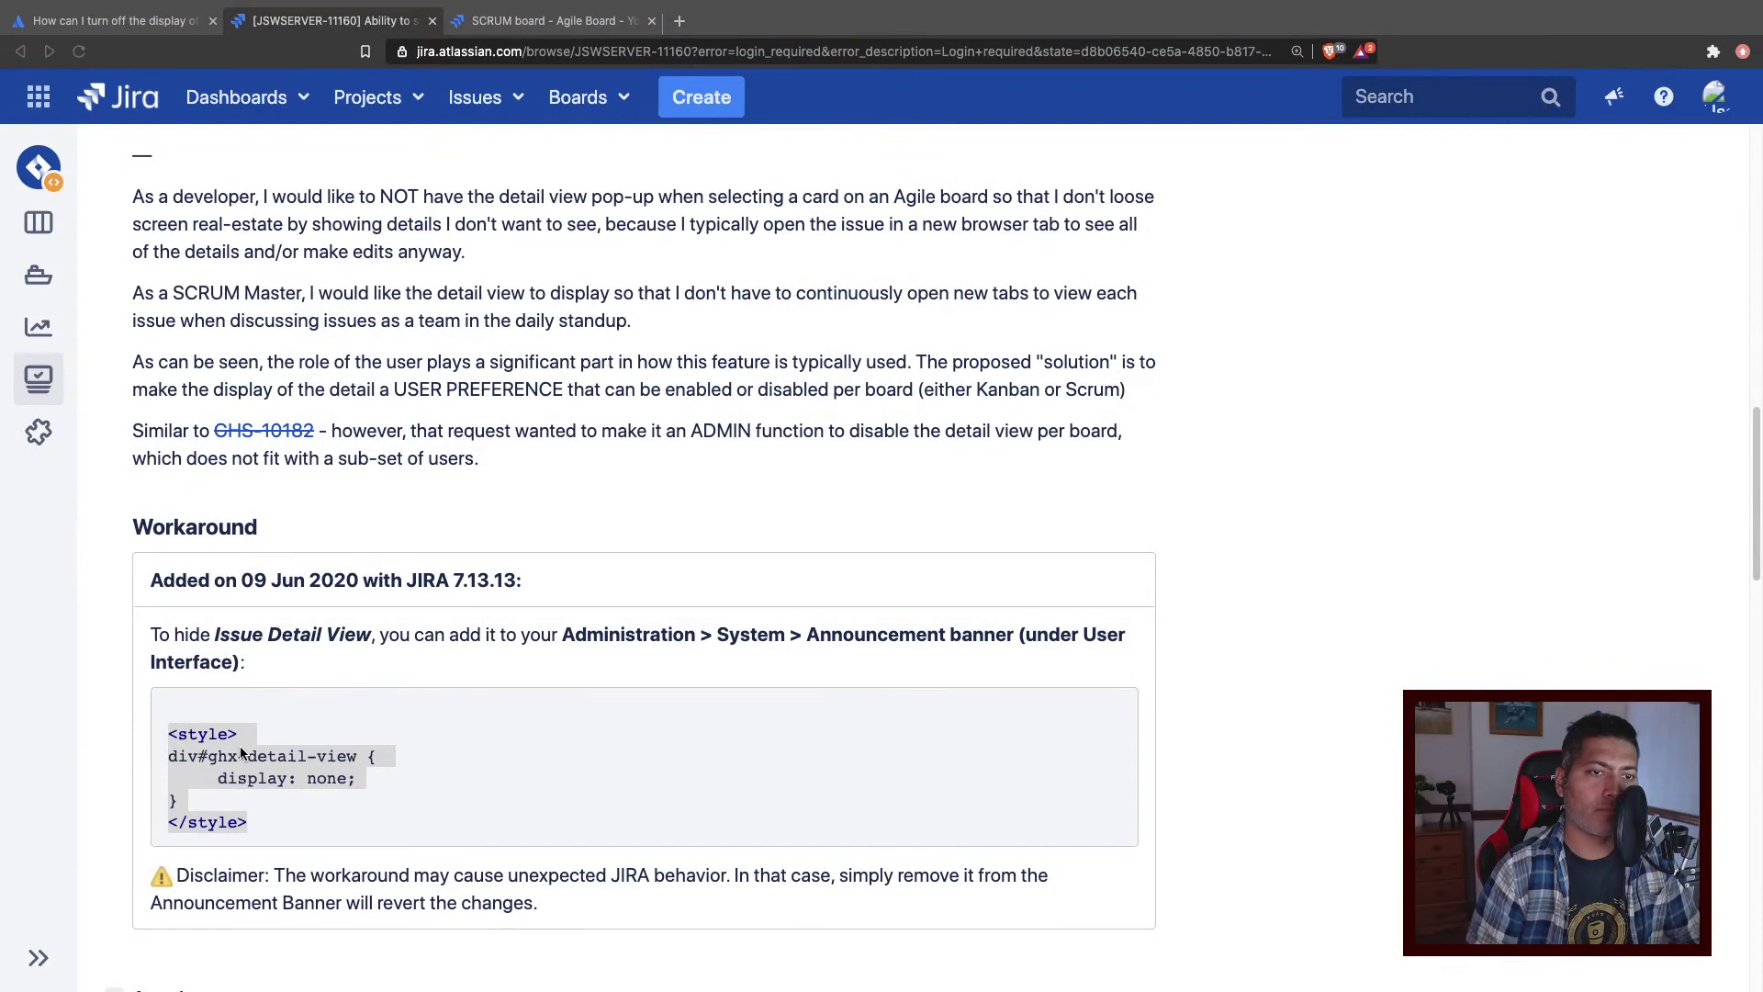
Step: Copy the CSS workaround code from the suggestion page
right_click(237, 759)
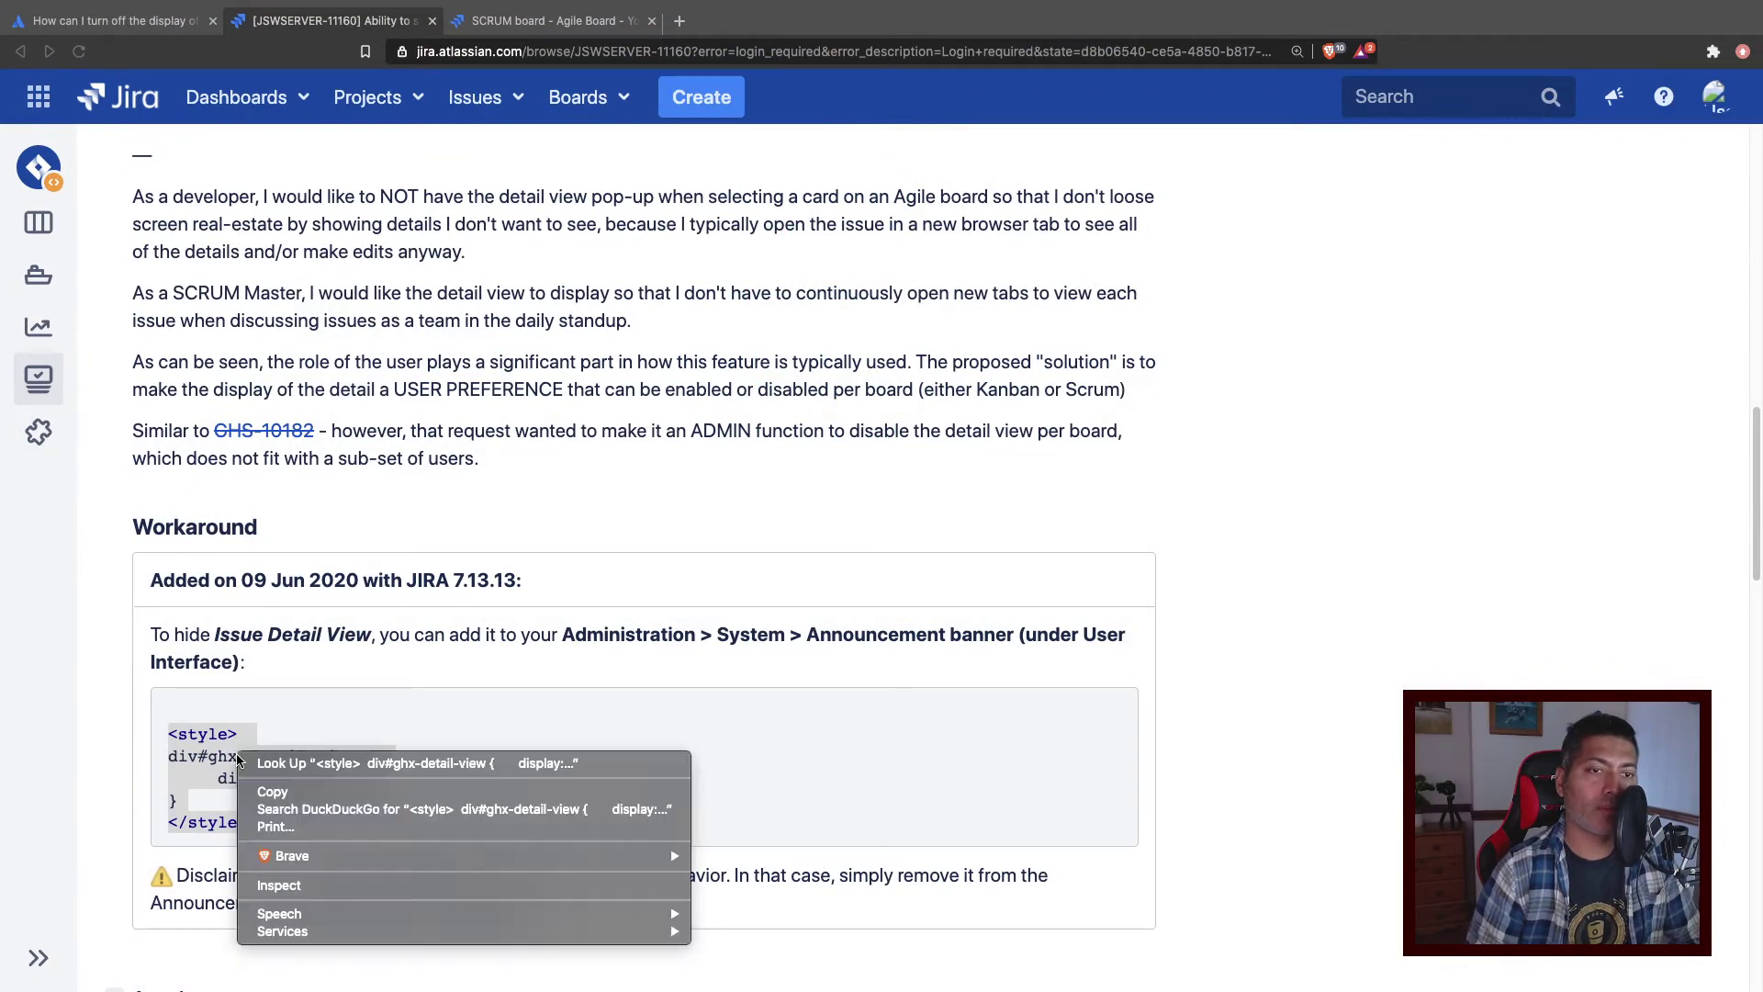
click(283, 793)
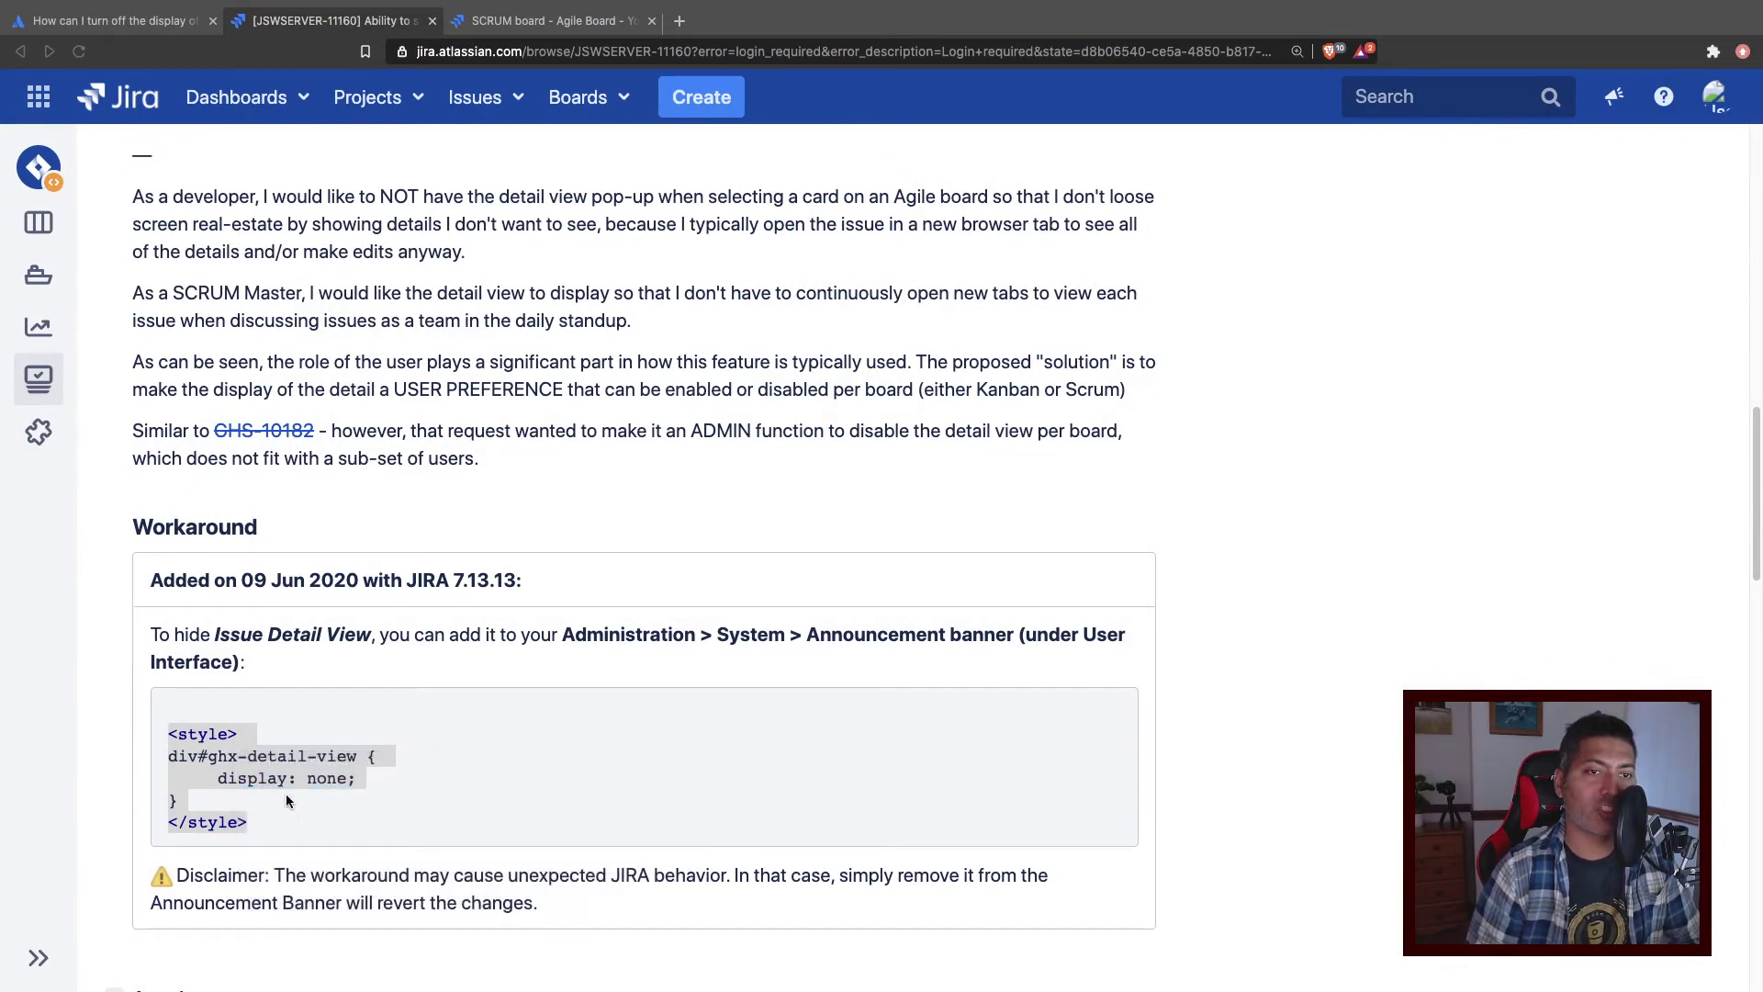
scroll(363, 745, up, 10)
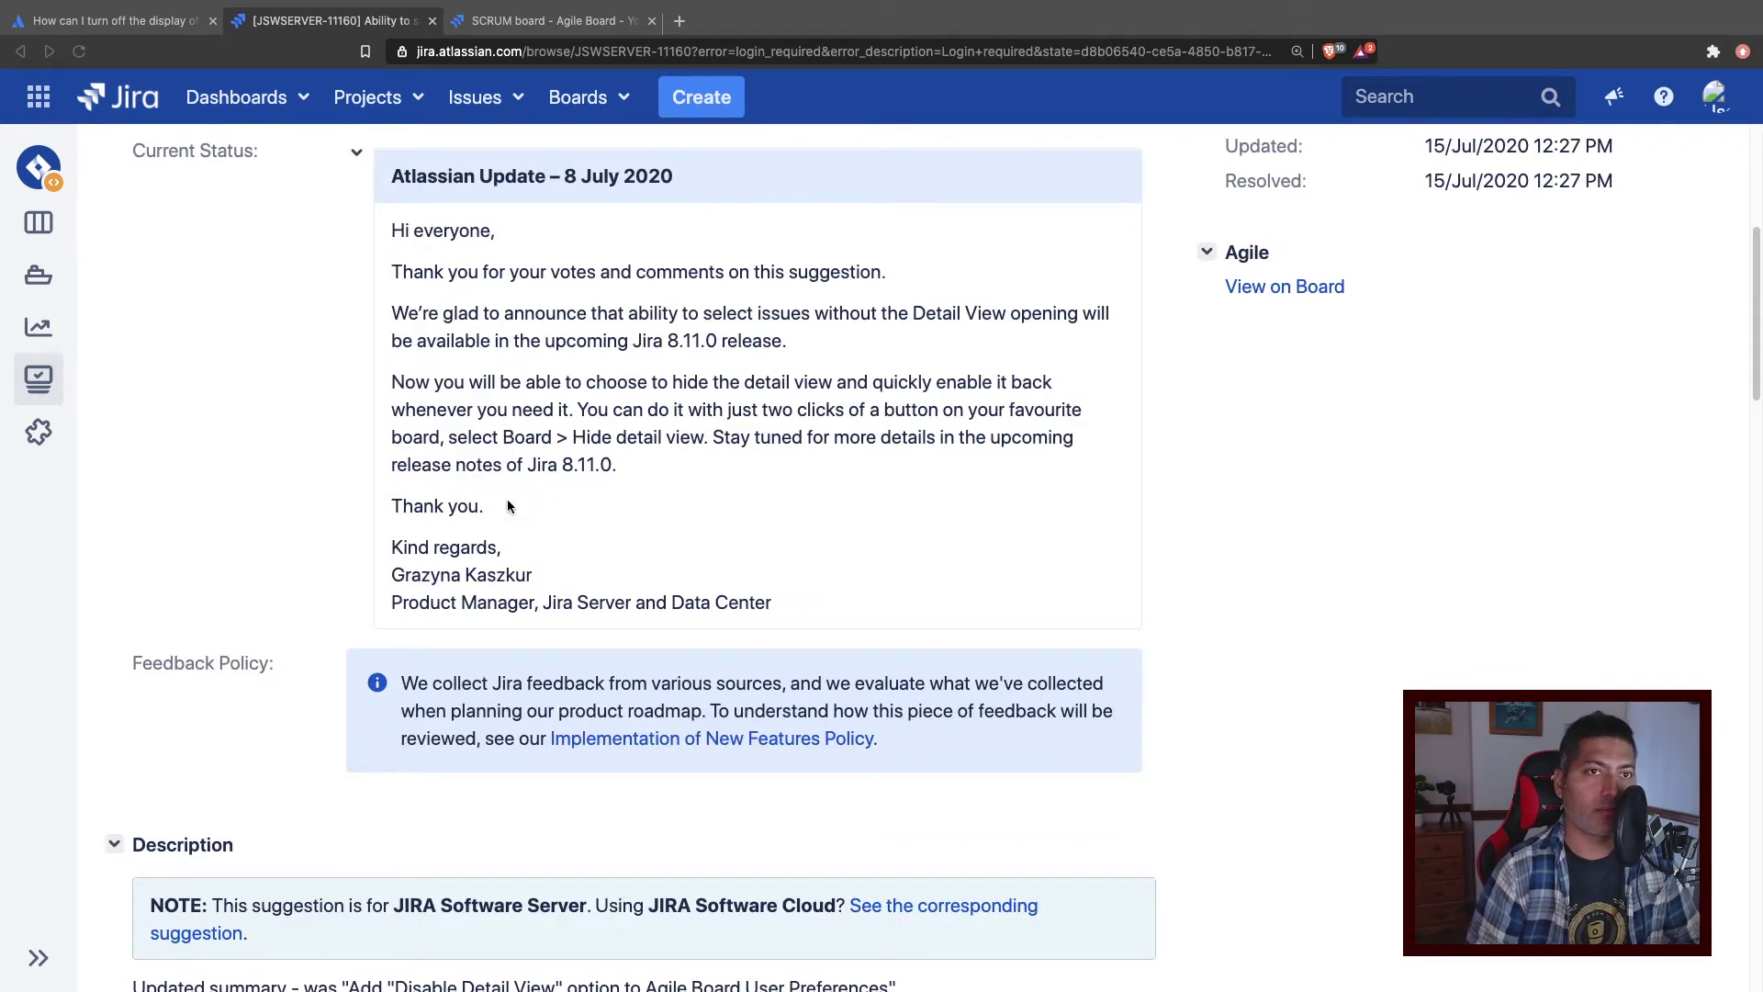
Step: Back in the SCRUM board backlog, select SCRUM-10 and show the Board options list
click(515, 22)
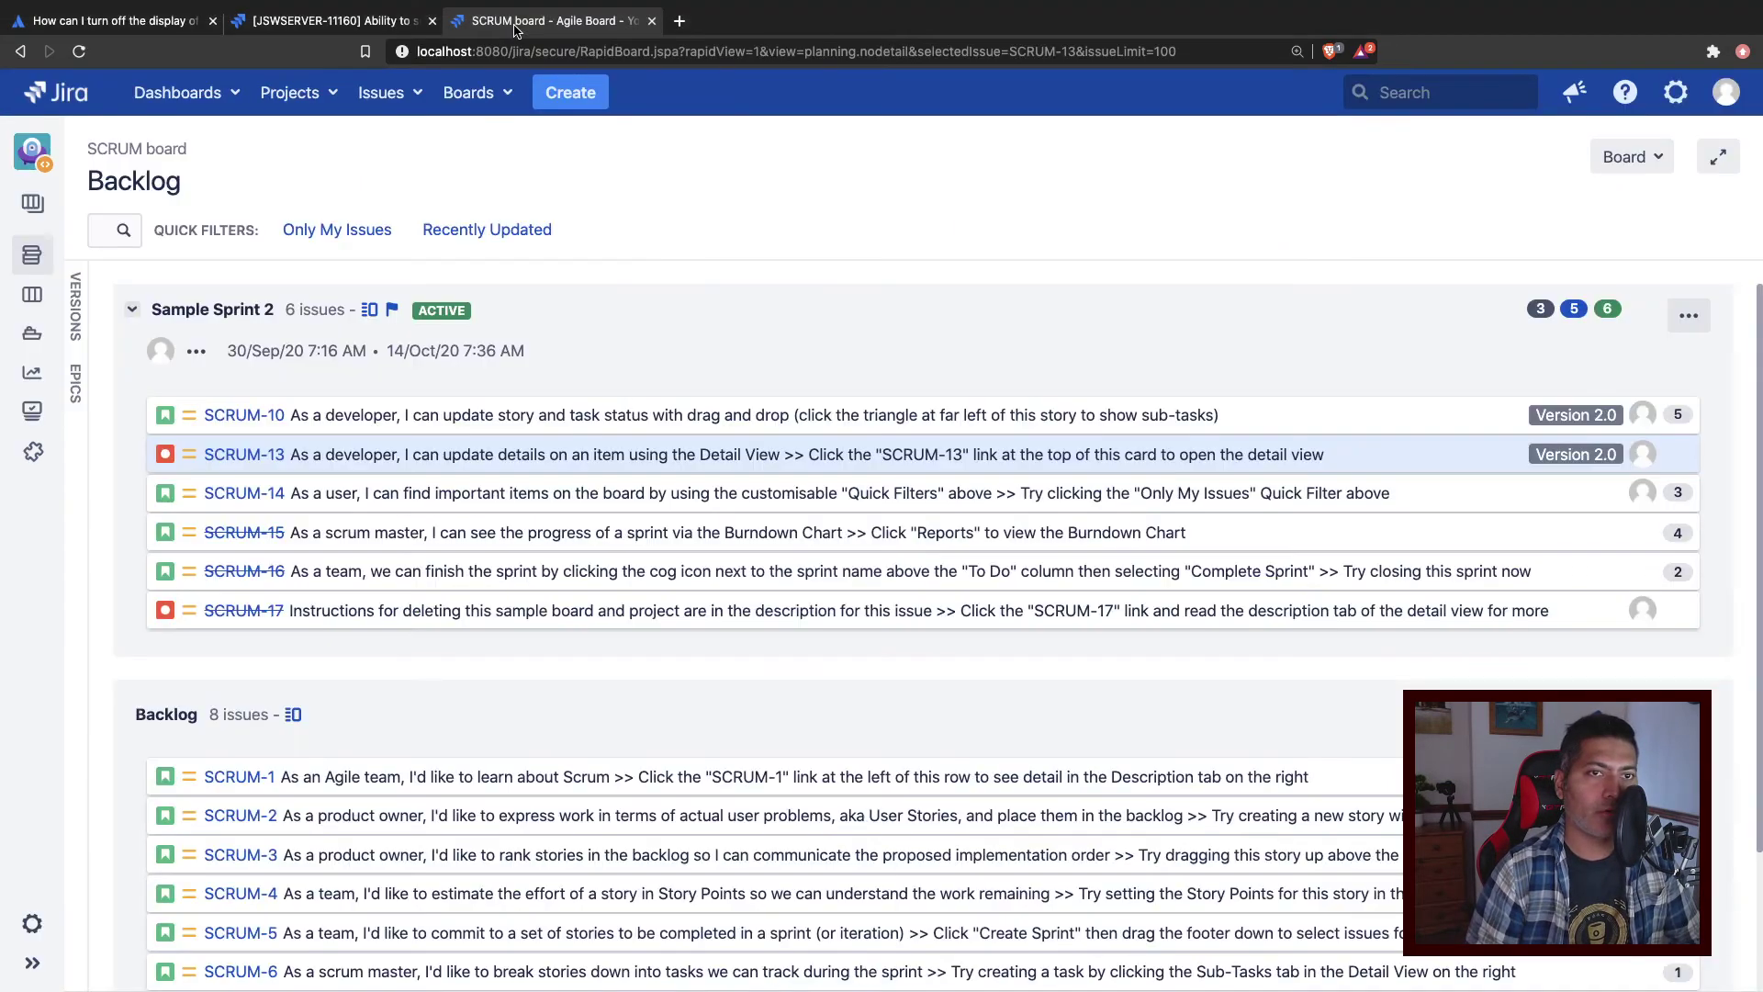
click(241, 415)
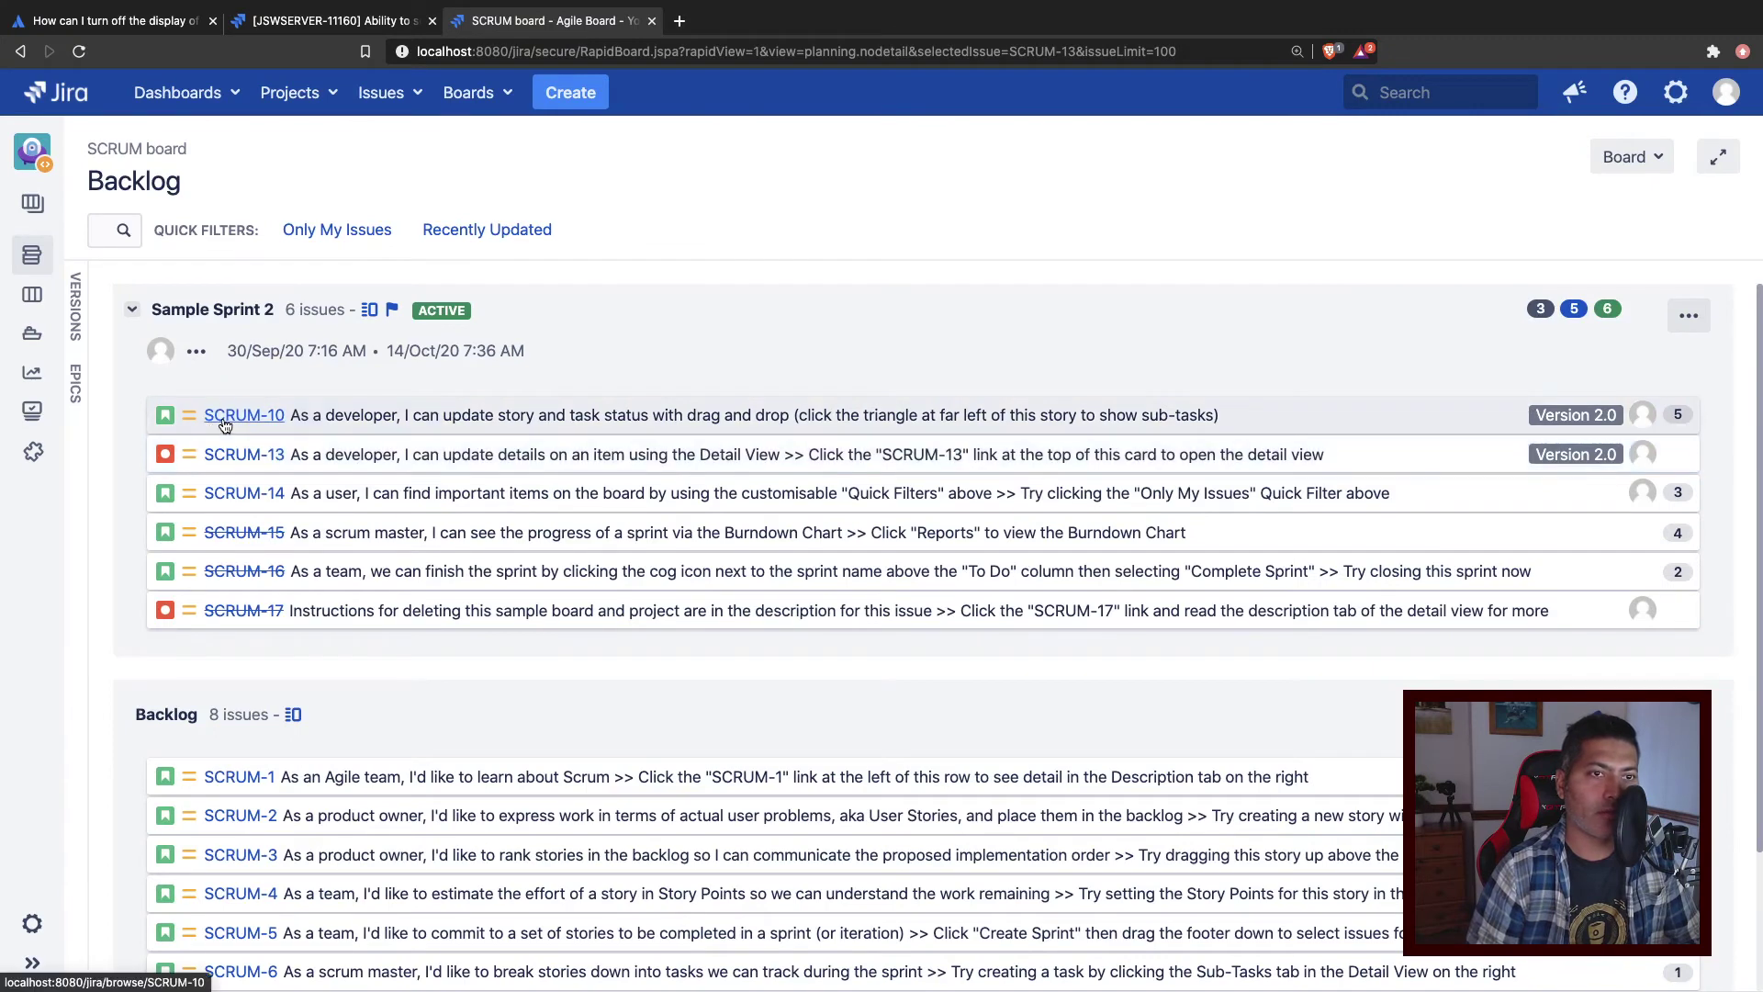
click(1624, 157)
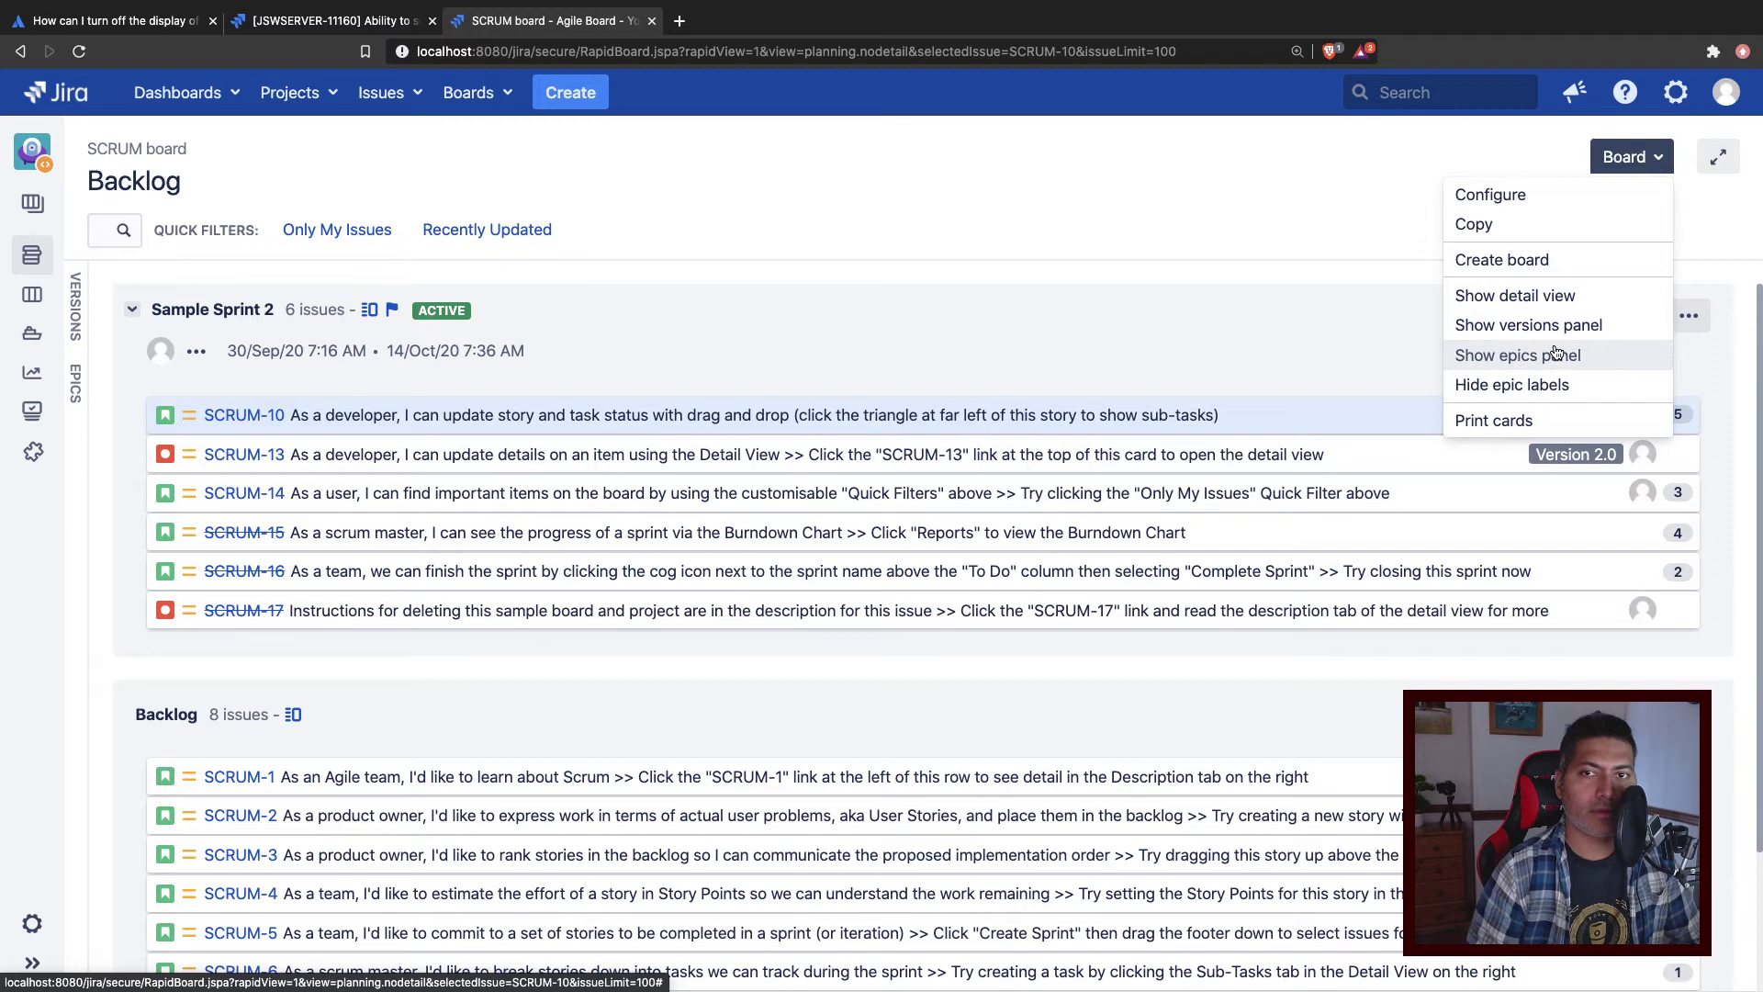
Step: Choose Show detail view so SCRUM-10's details reappear beside the backlog
click(1553, 296)
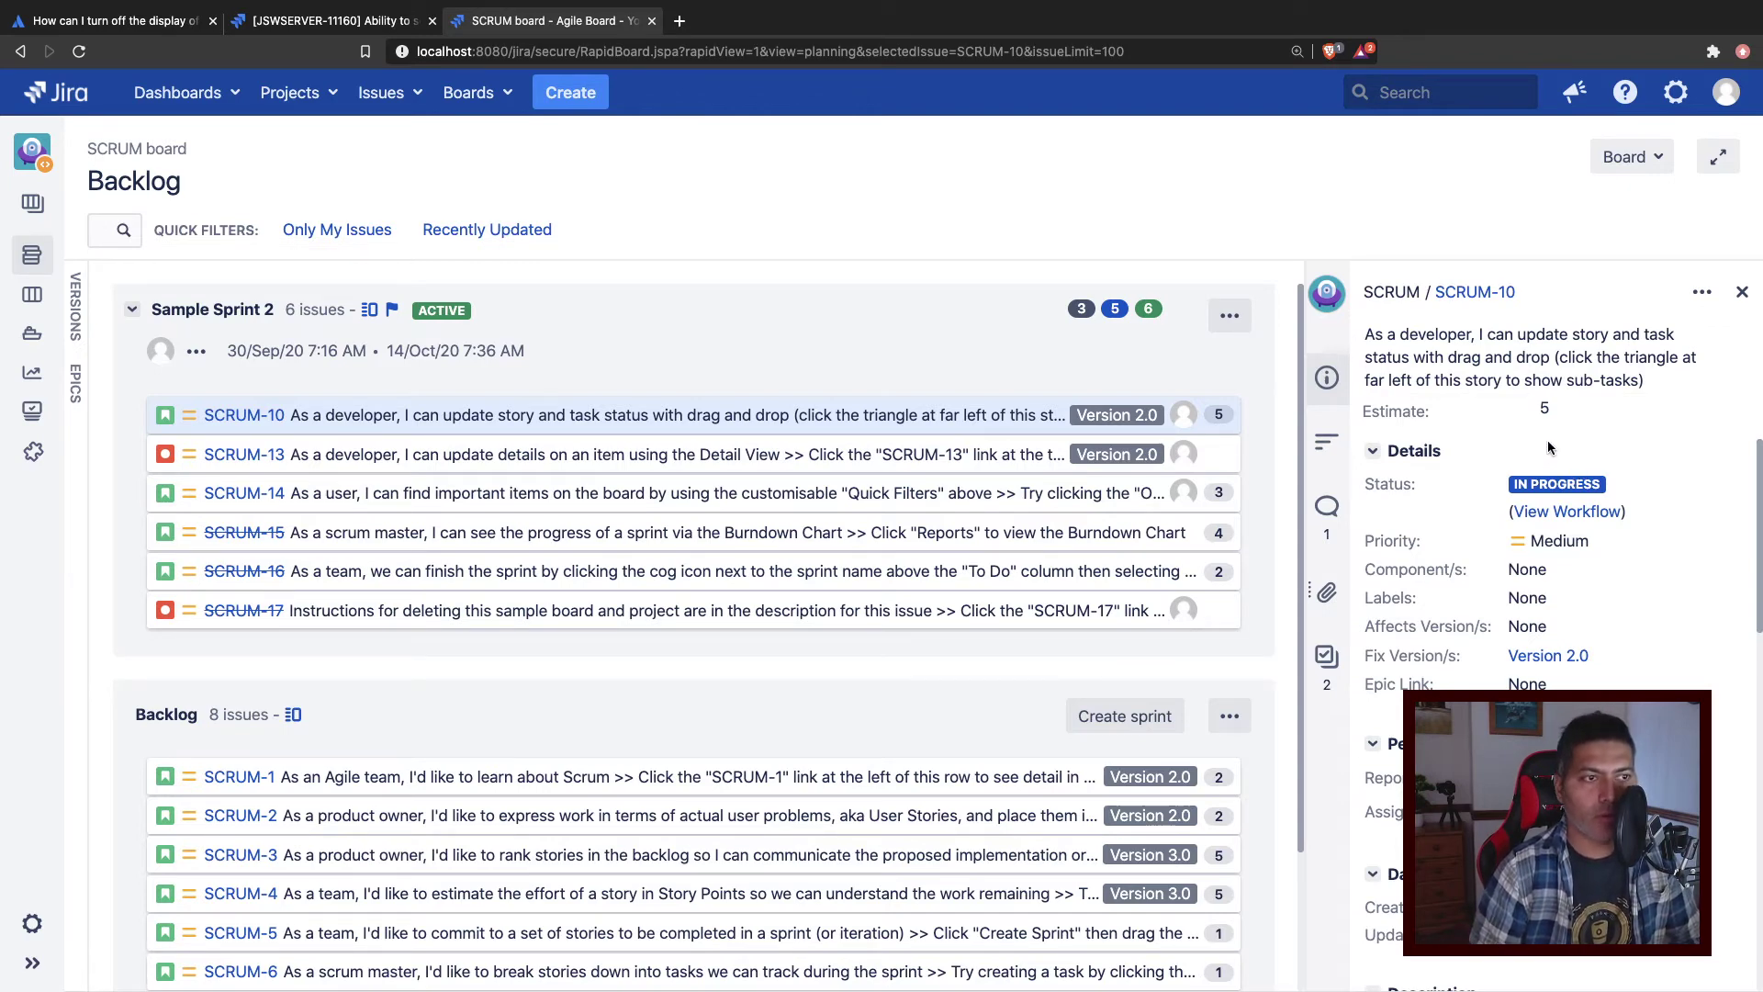
Step: Inspect the div#ghx-detail-issue element in developer tools with a widened Styles pane
right_click(1486, 439)
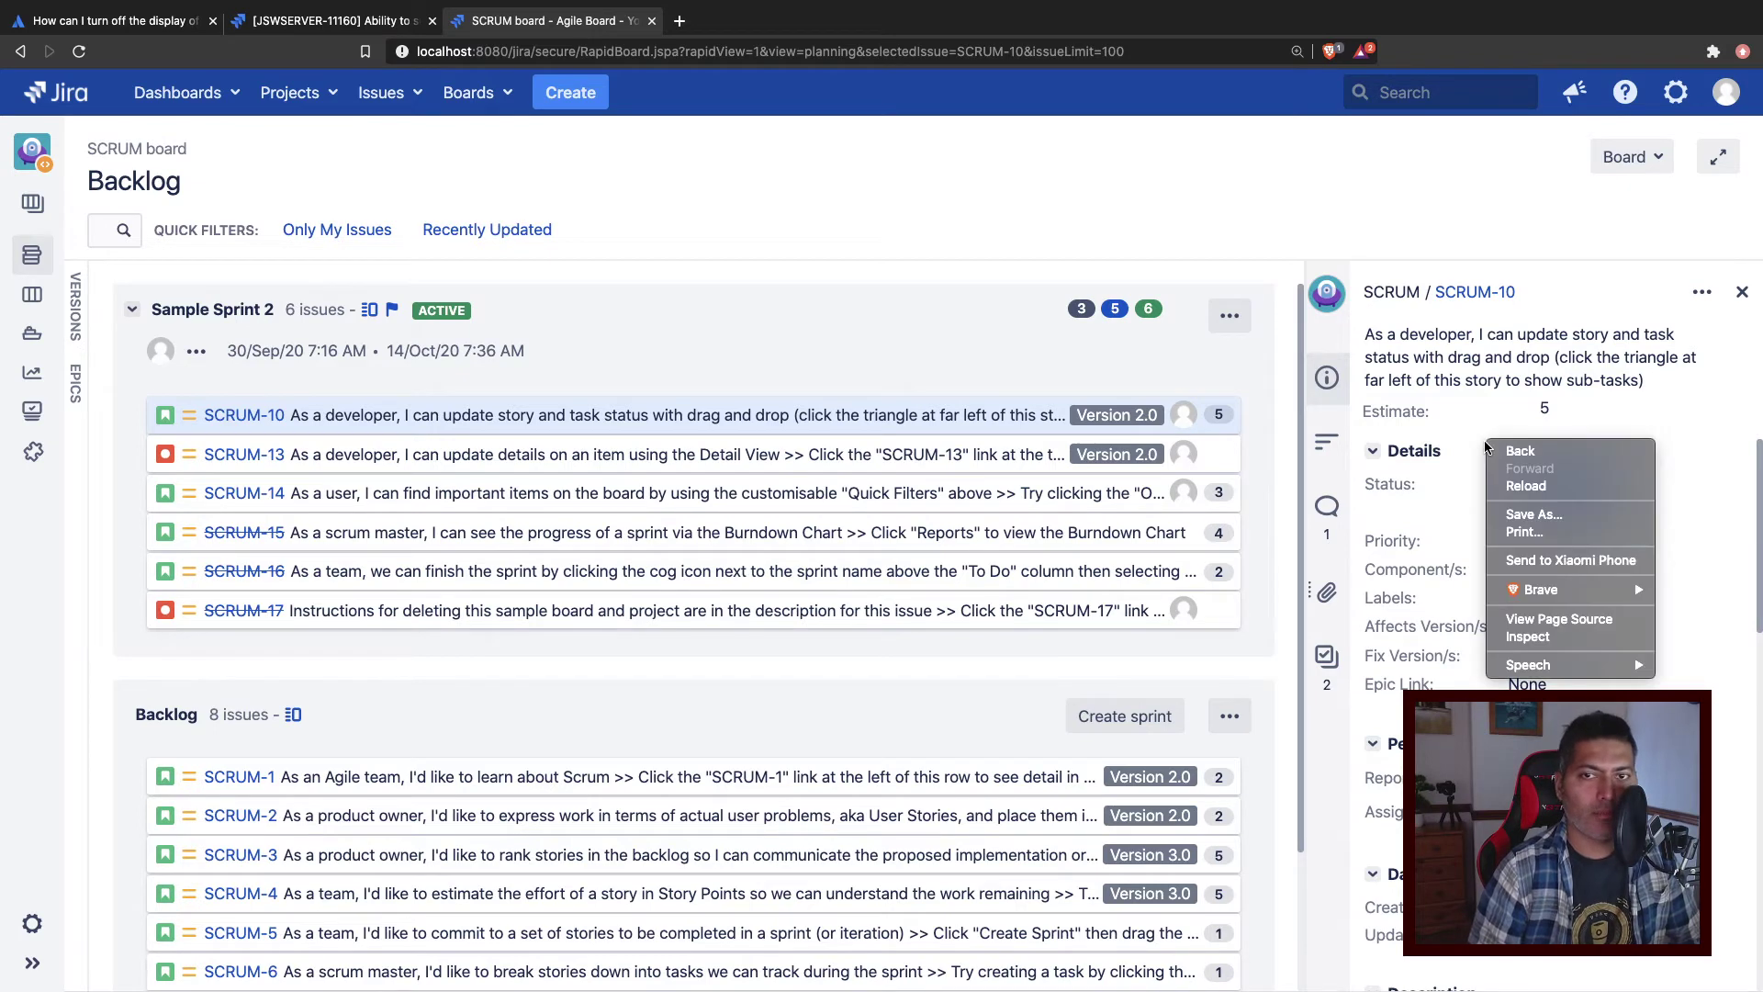
key(Escape)
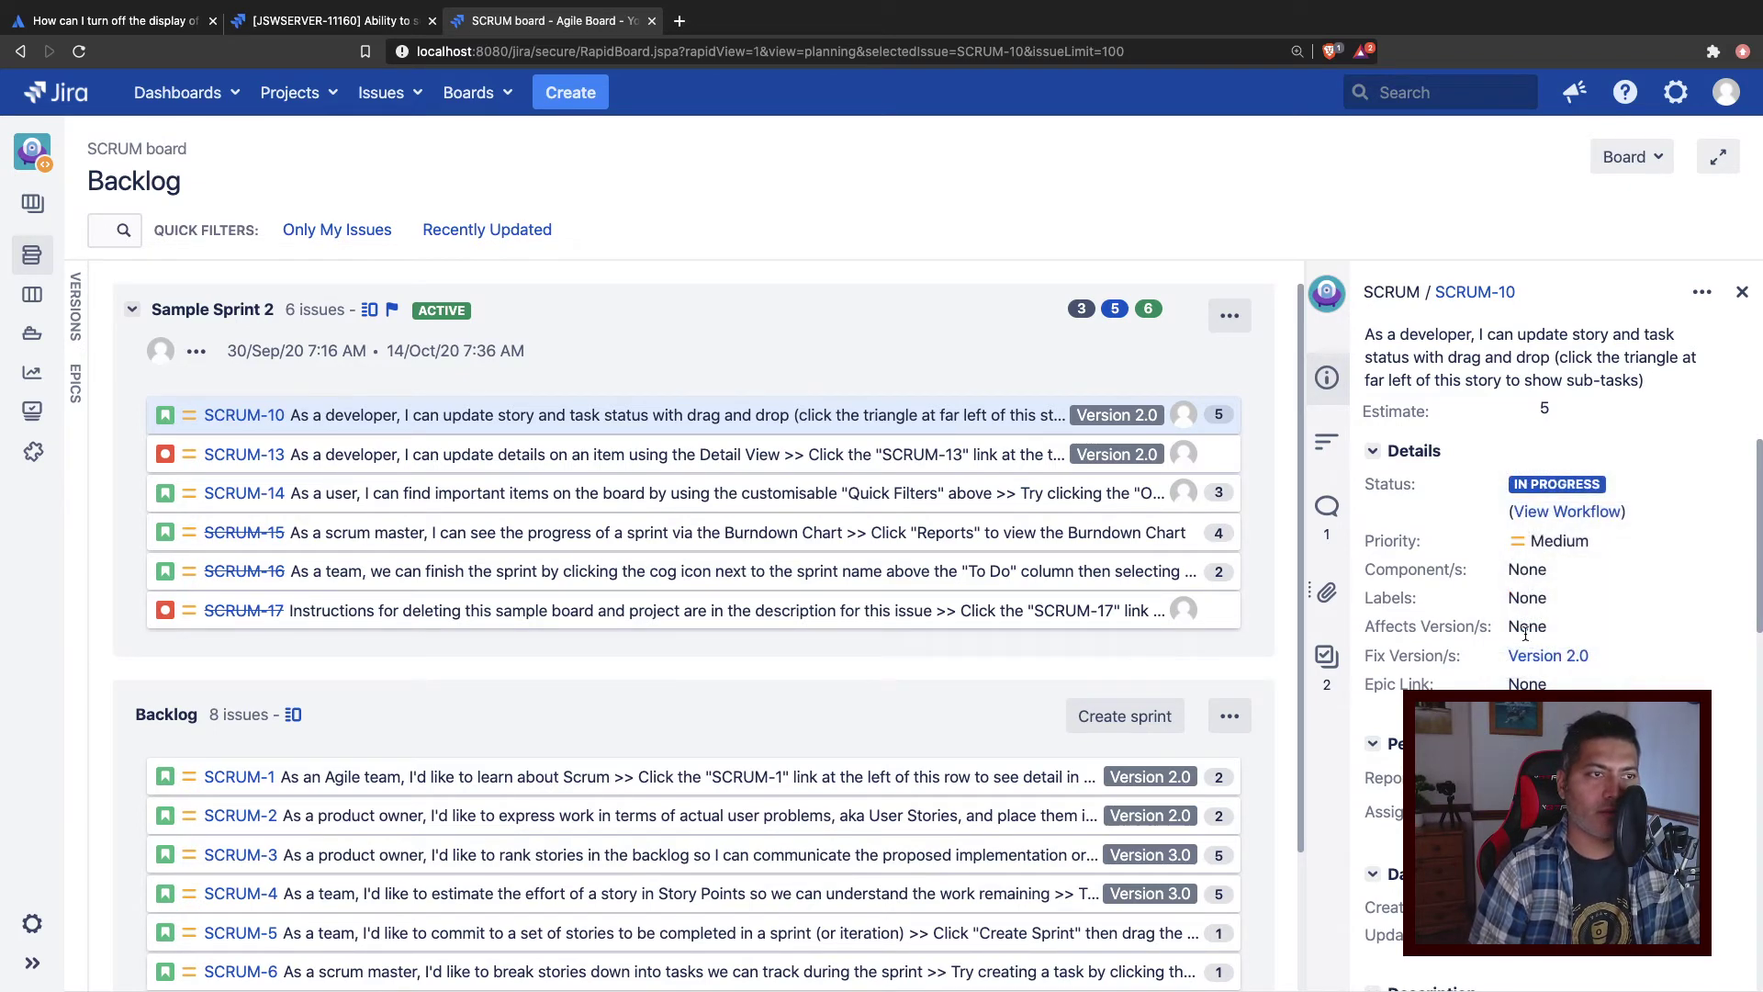
key(super+alt+i)
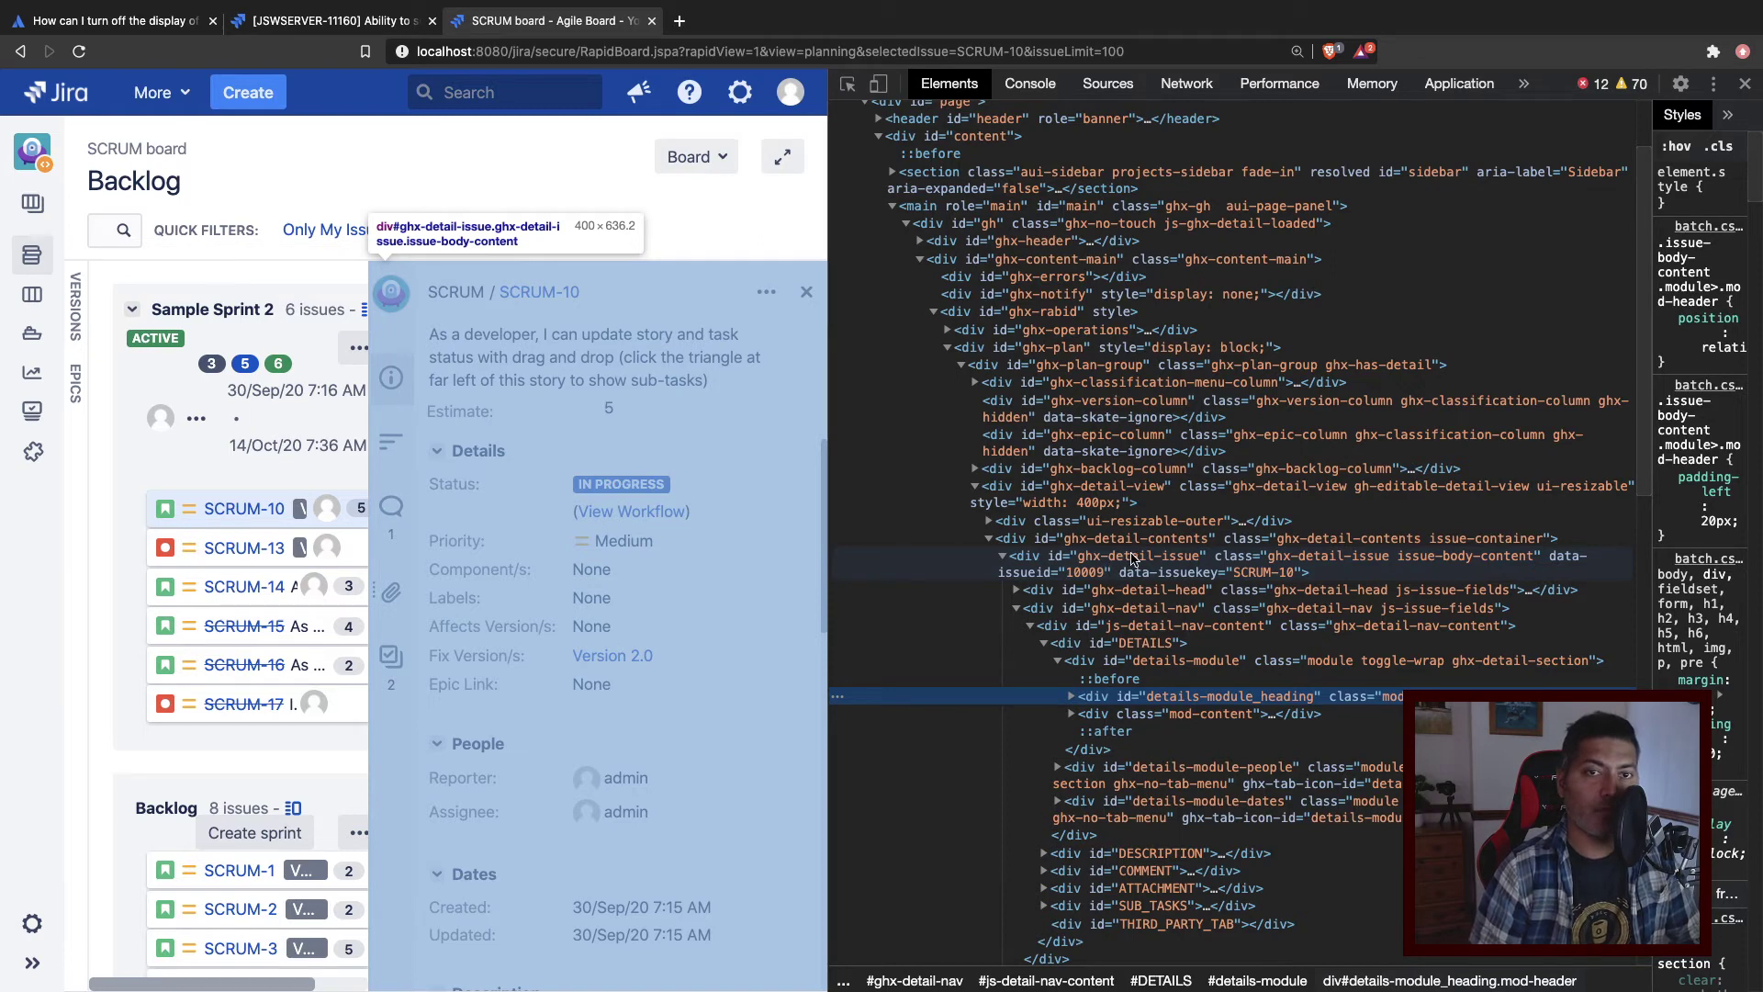
click(1021, 562)
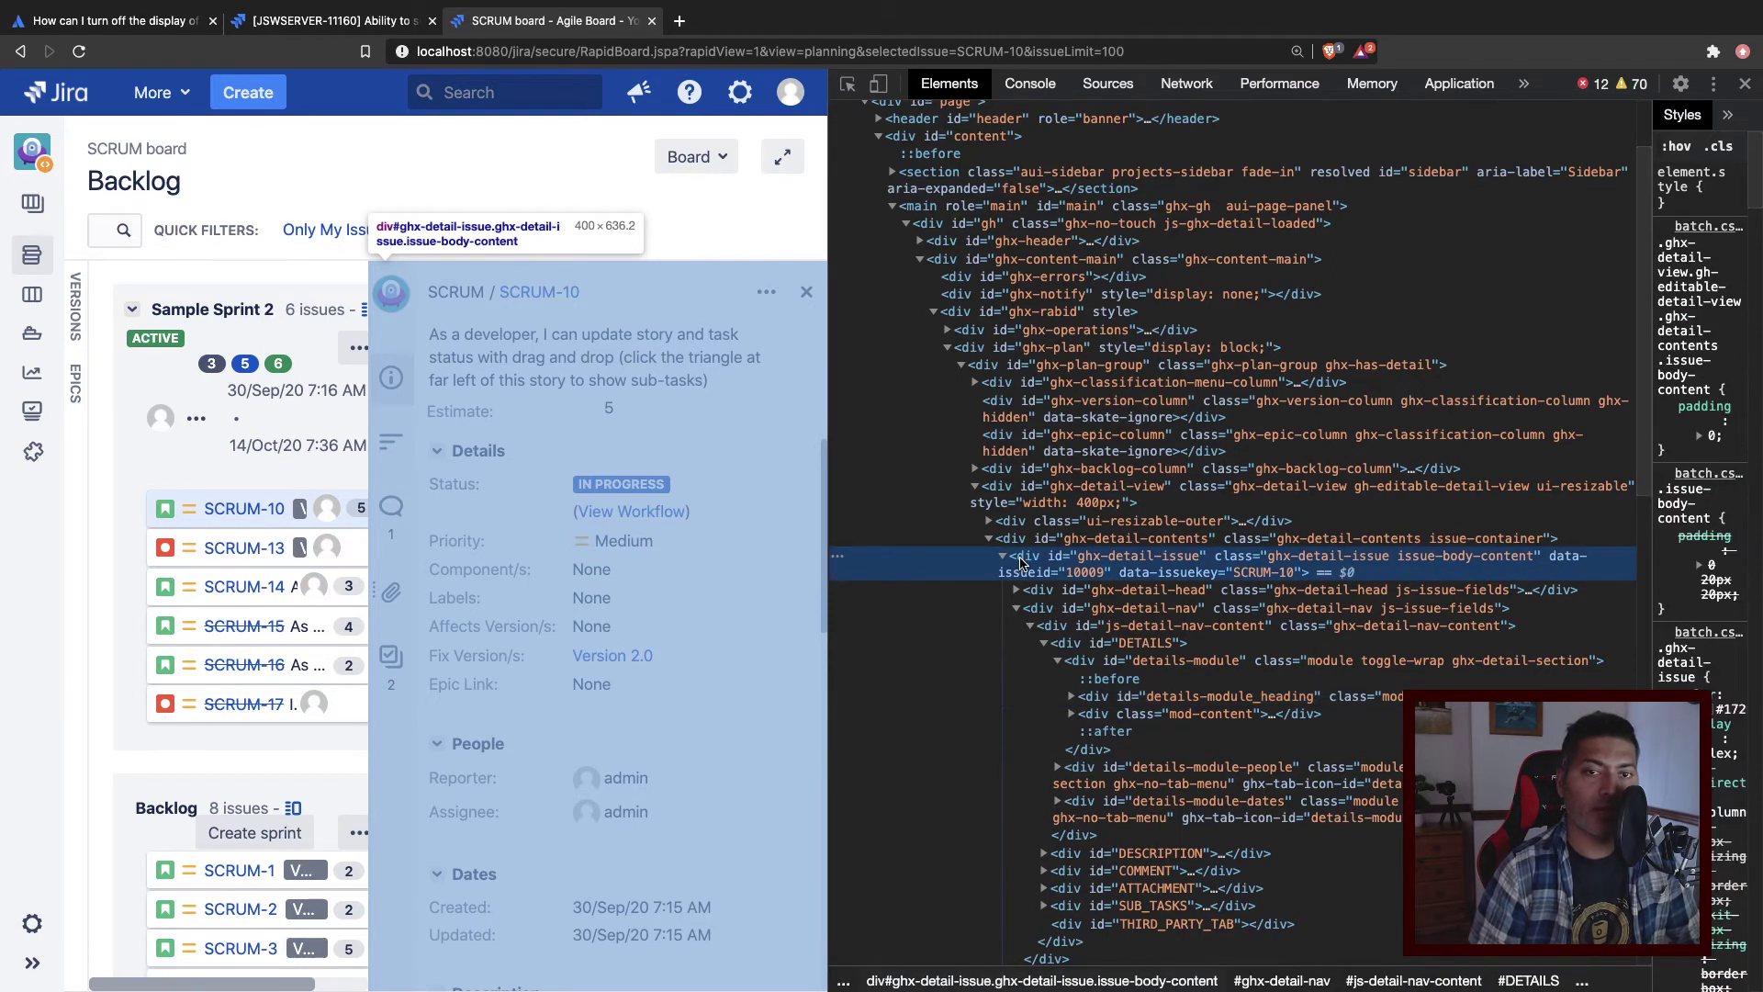
drag(1649, 576, 1322, 575)
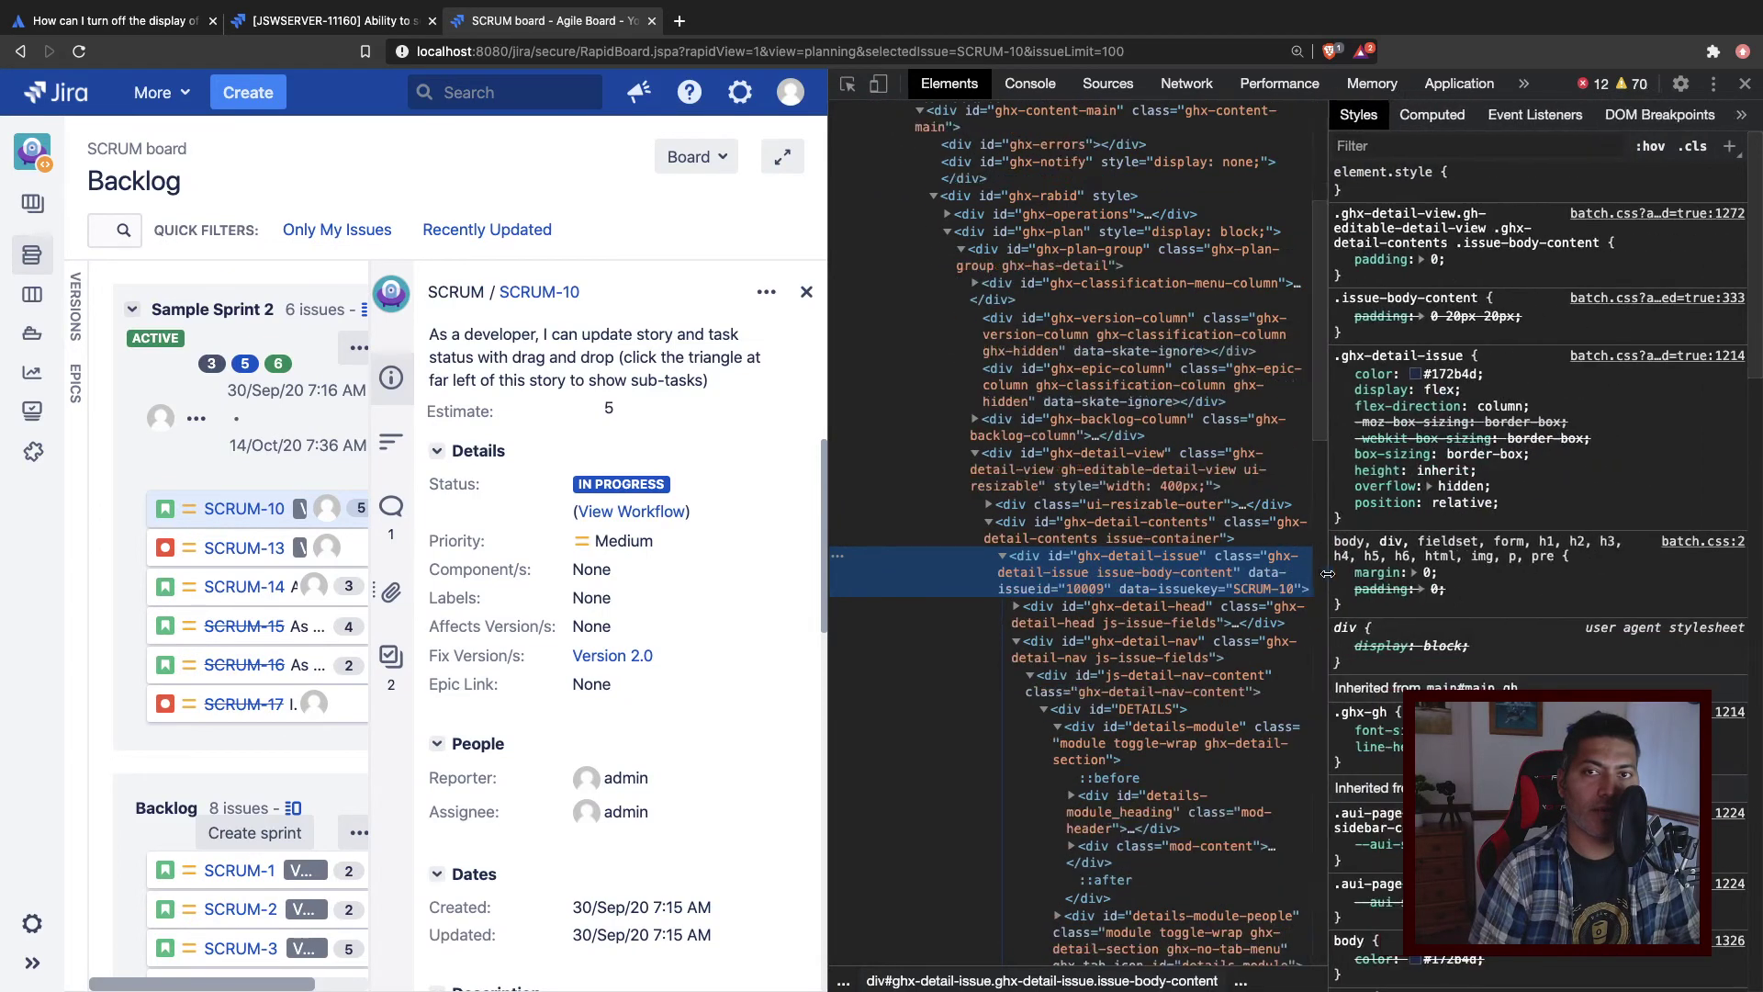
Step: Add a new style rule with display: none for div#ghx-detail-issue
click(1731, 149)
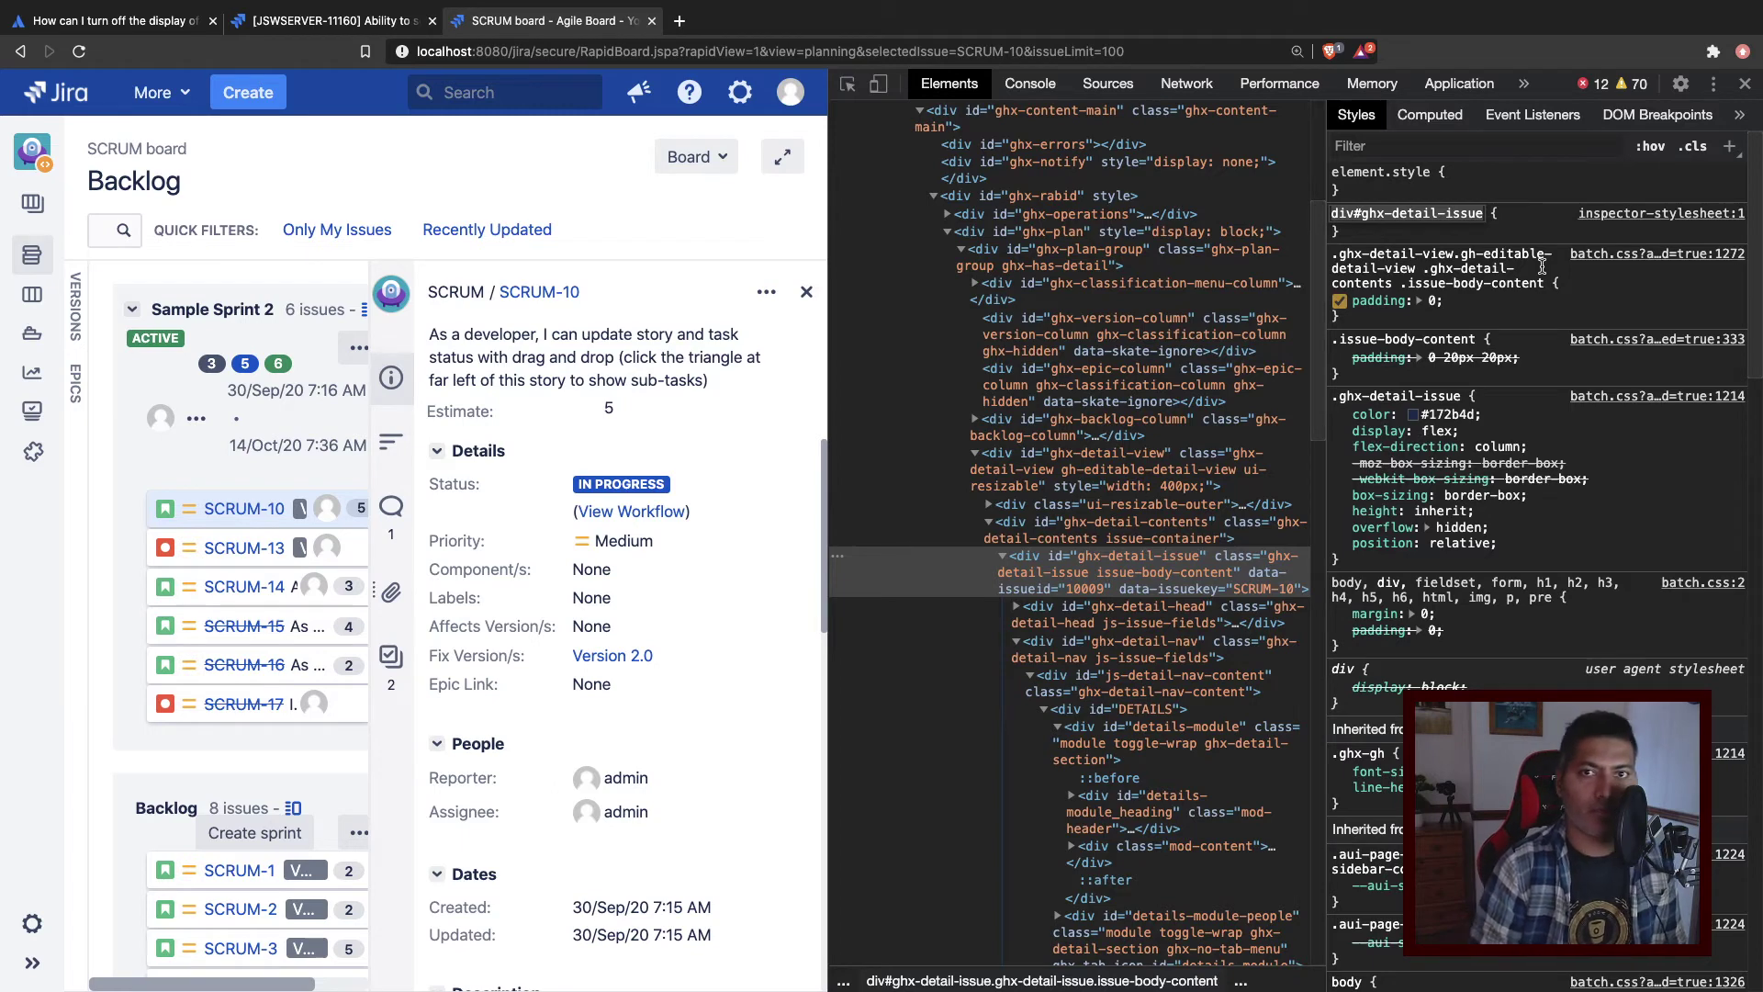
click(1542, 227)
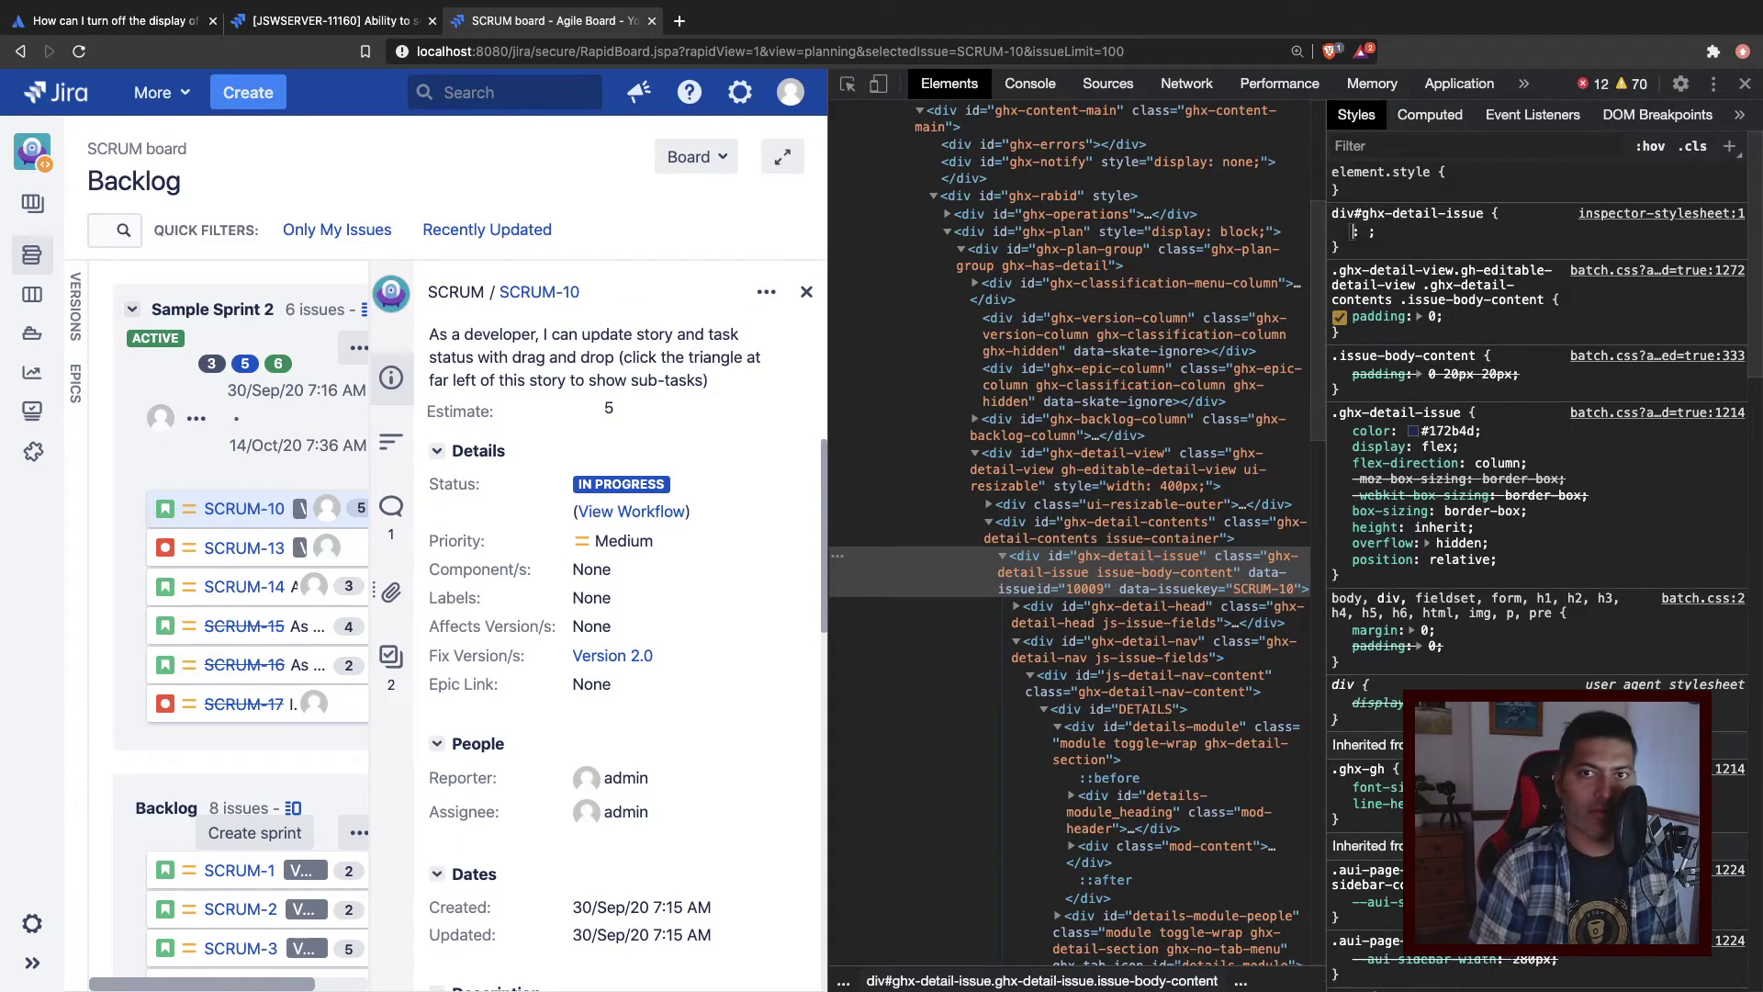
text(display: n)
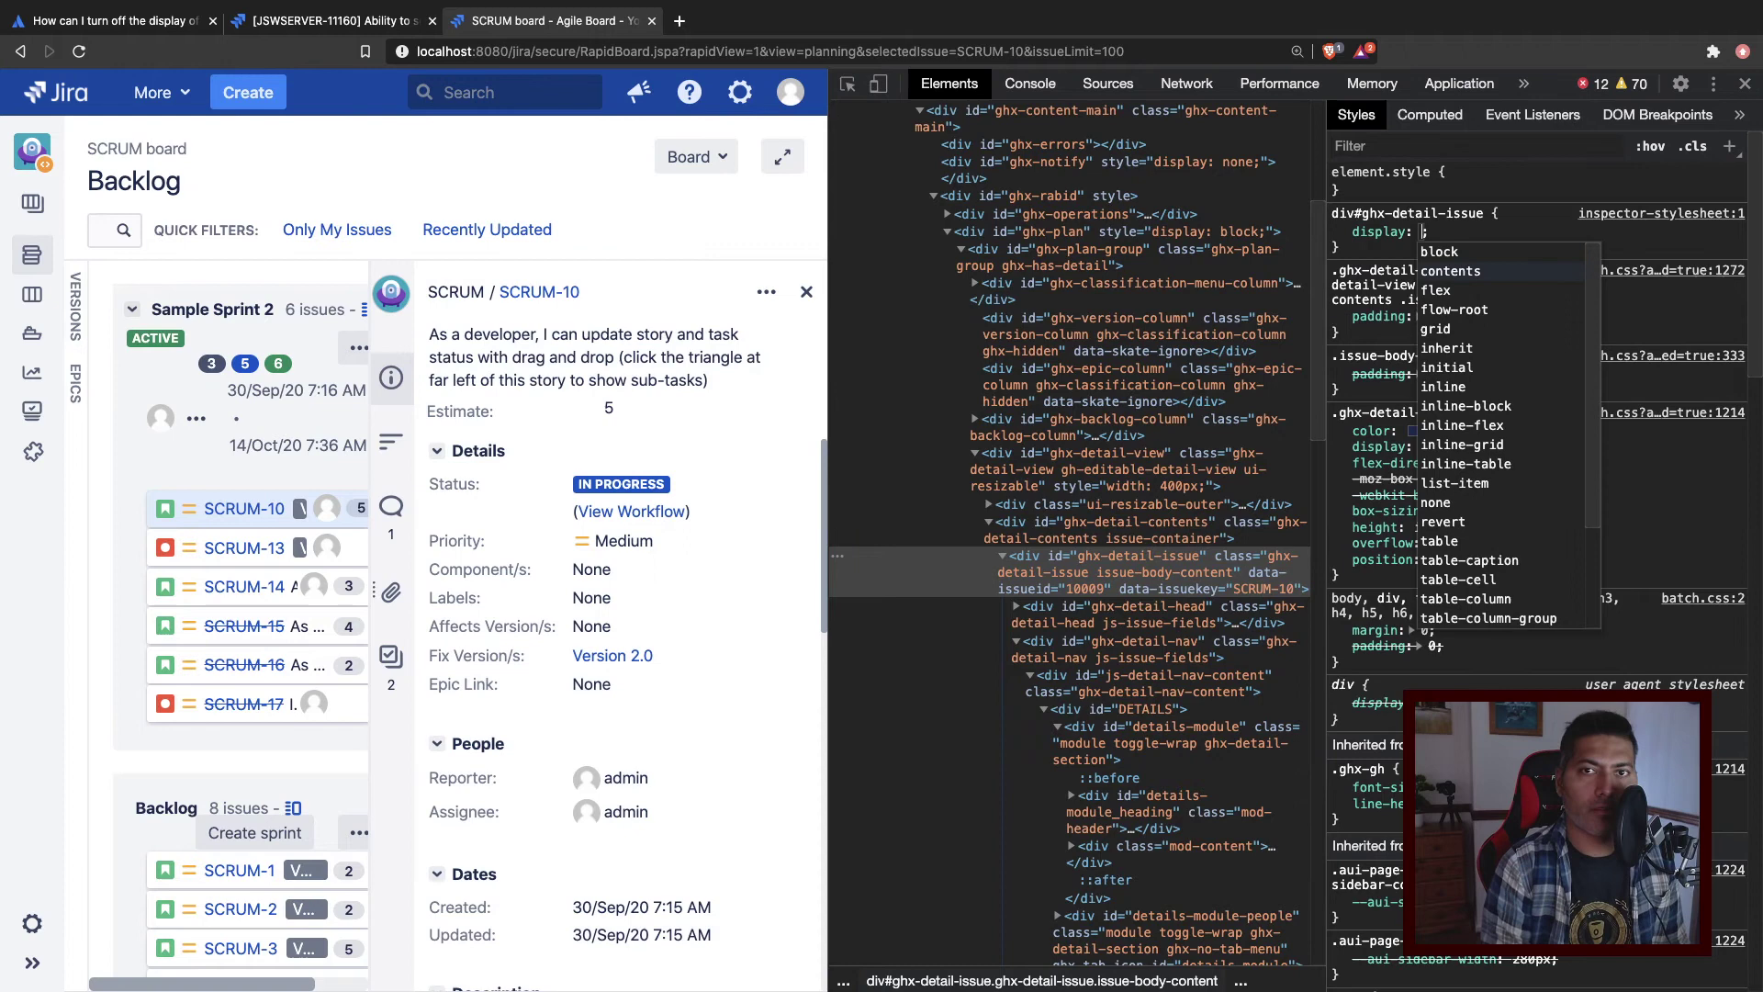
text(one)
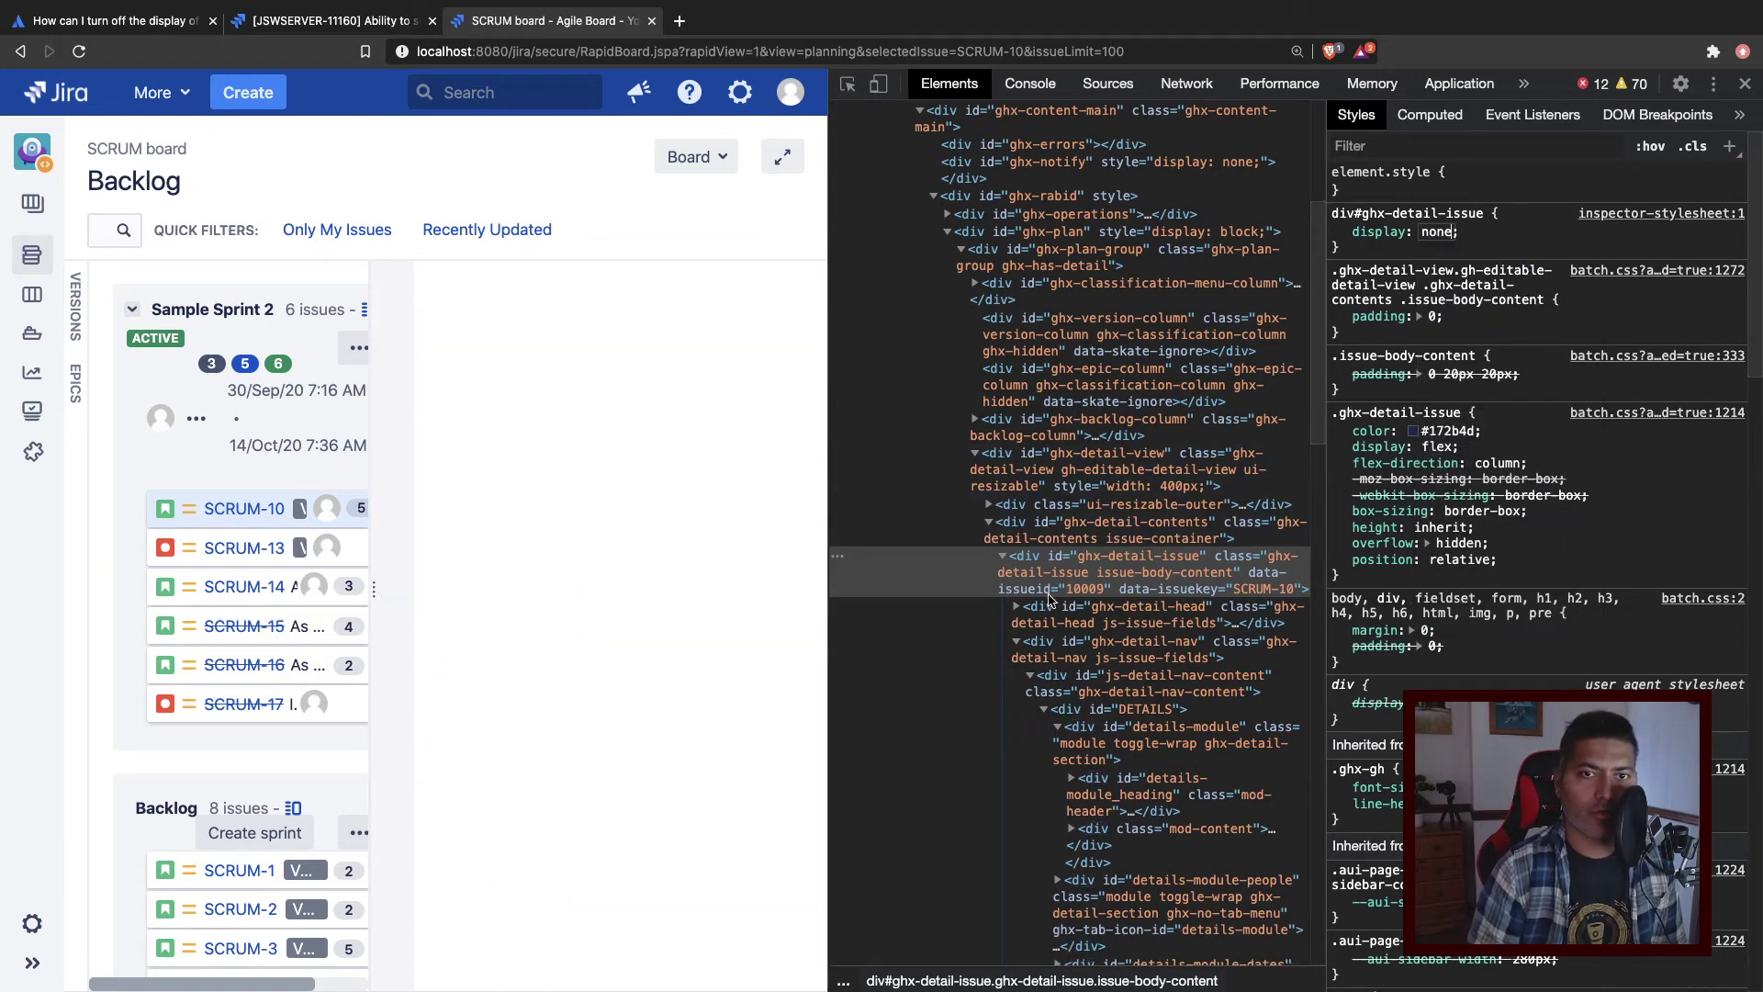
Step: Add a display: none rule to div#ghx-detail-contents, blanking the detail pane
click(1016, 528)
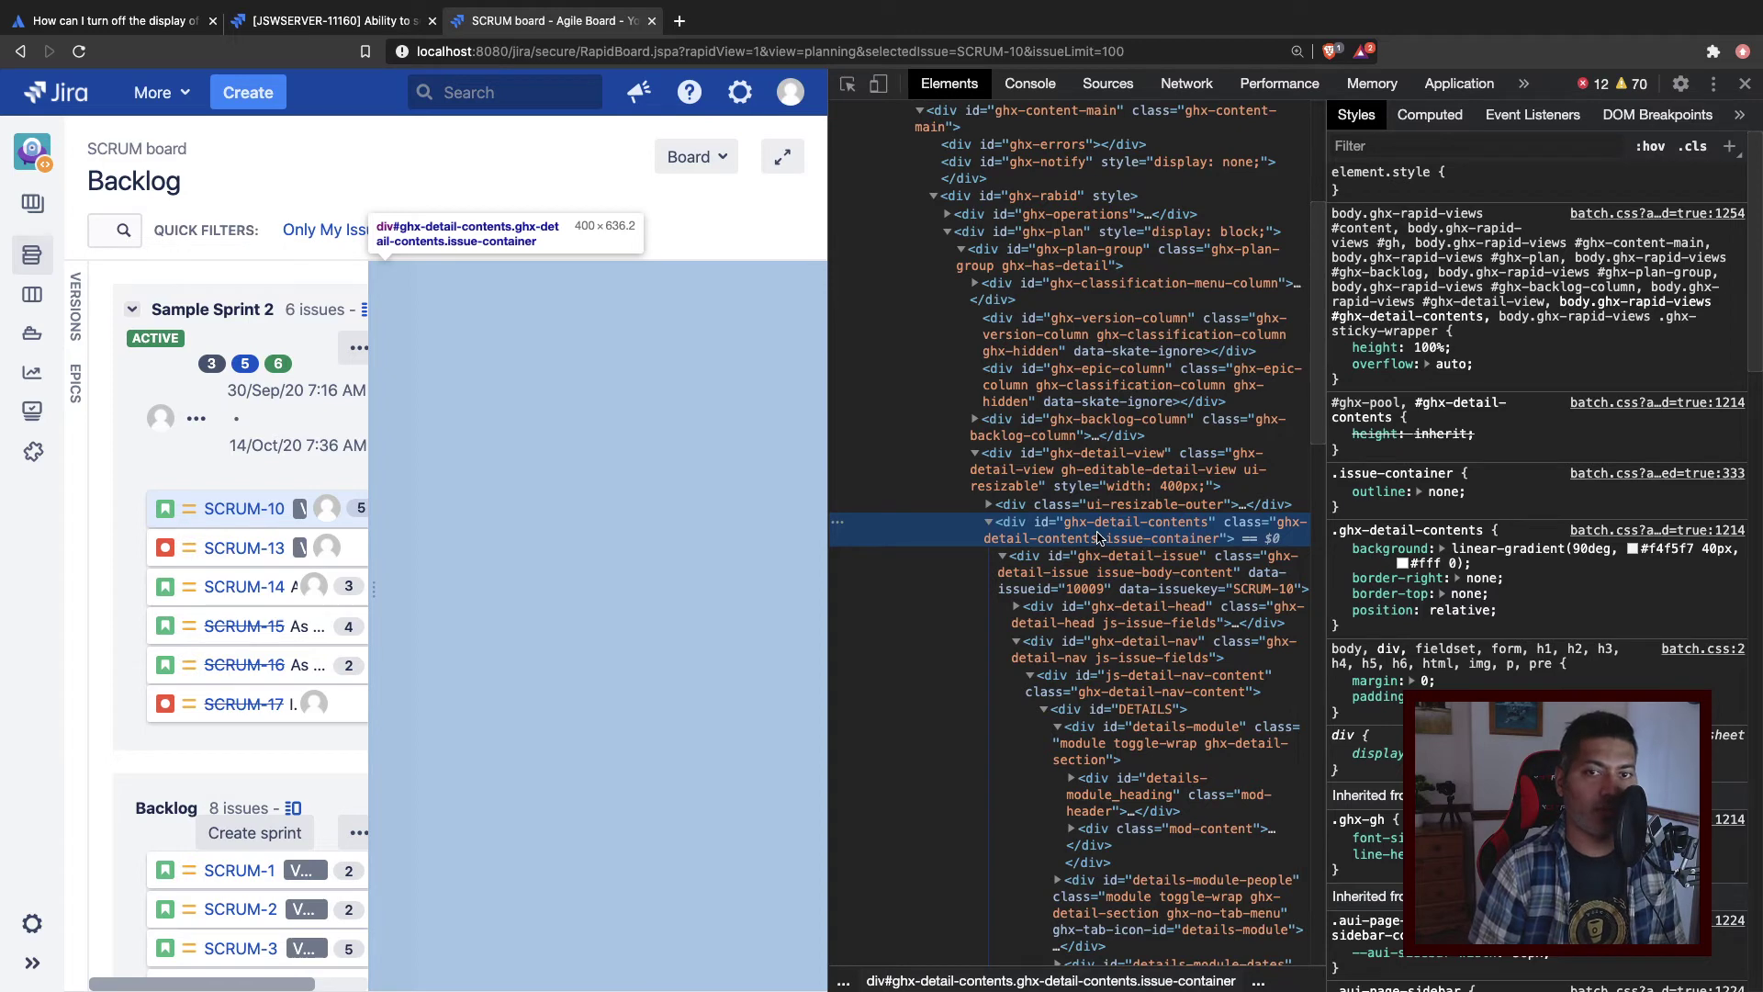
click(1731, 148)
text(d)
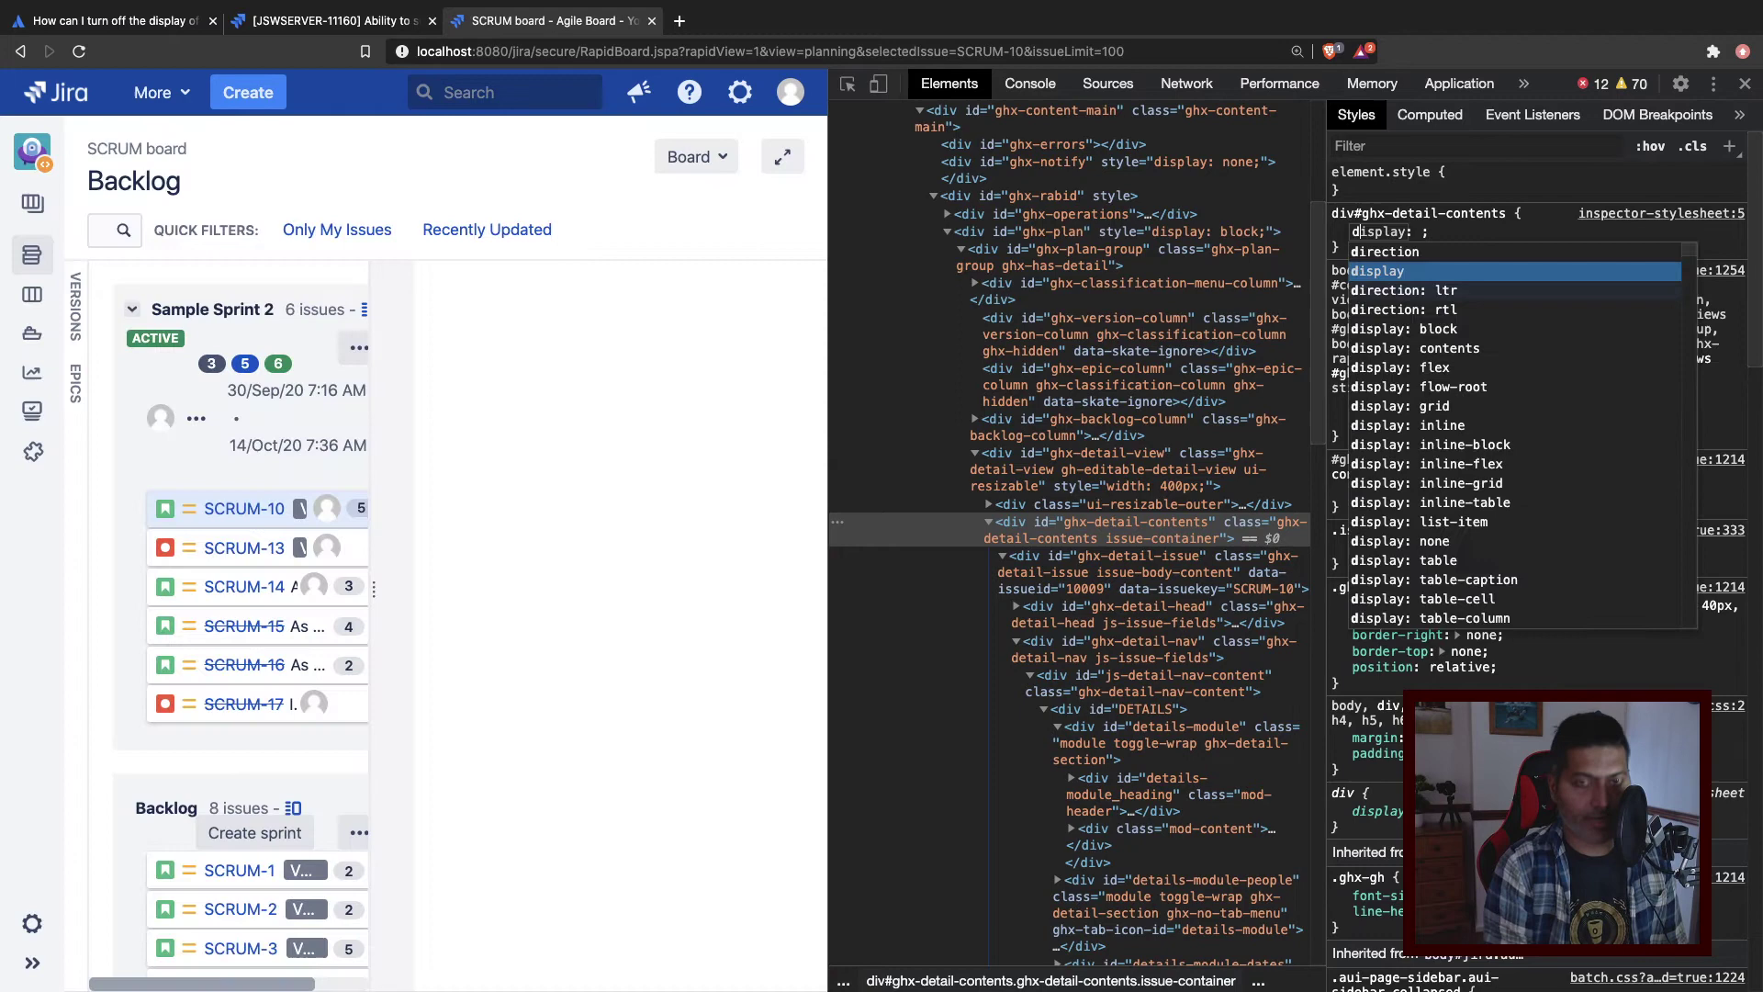
key(Tab)
text(none)
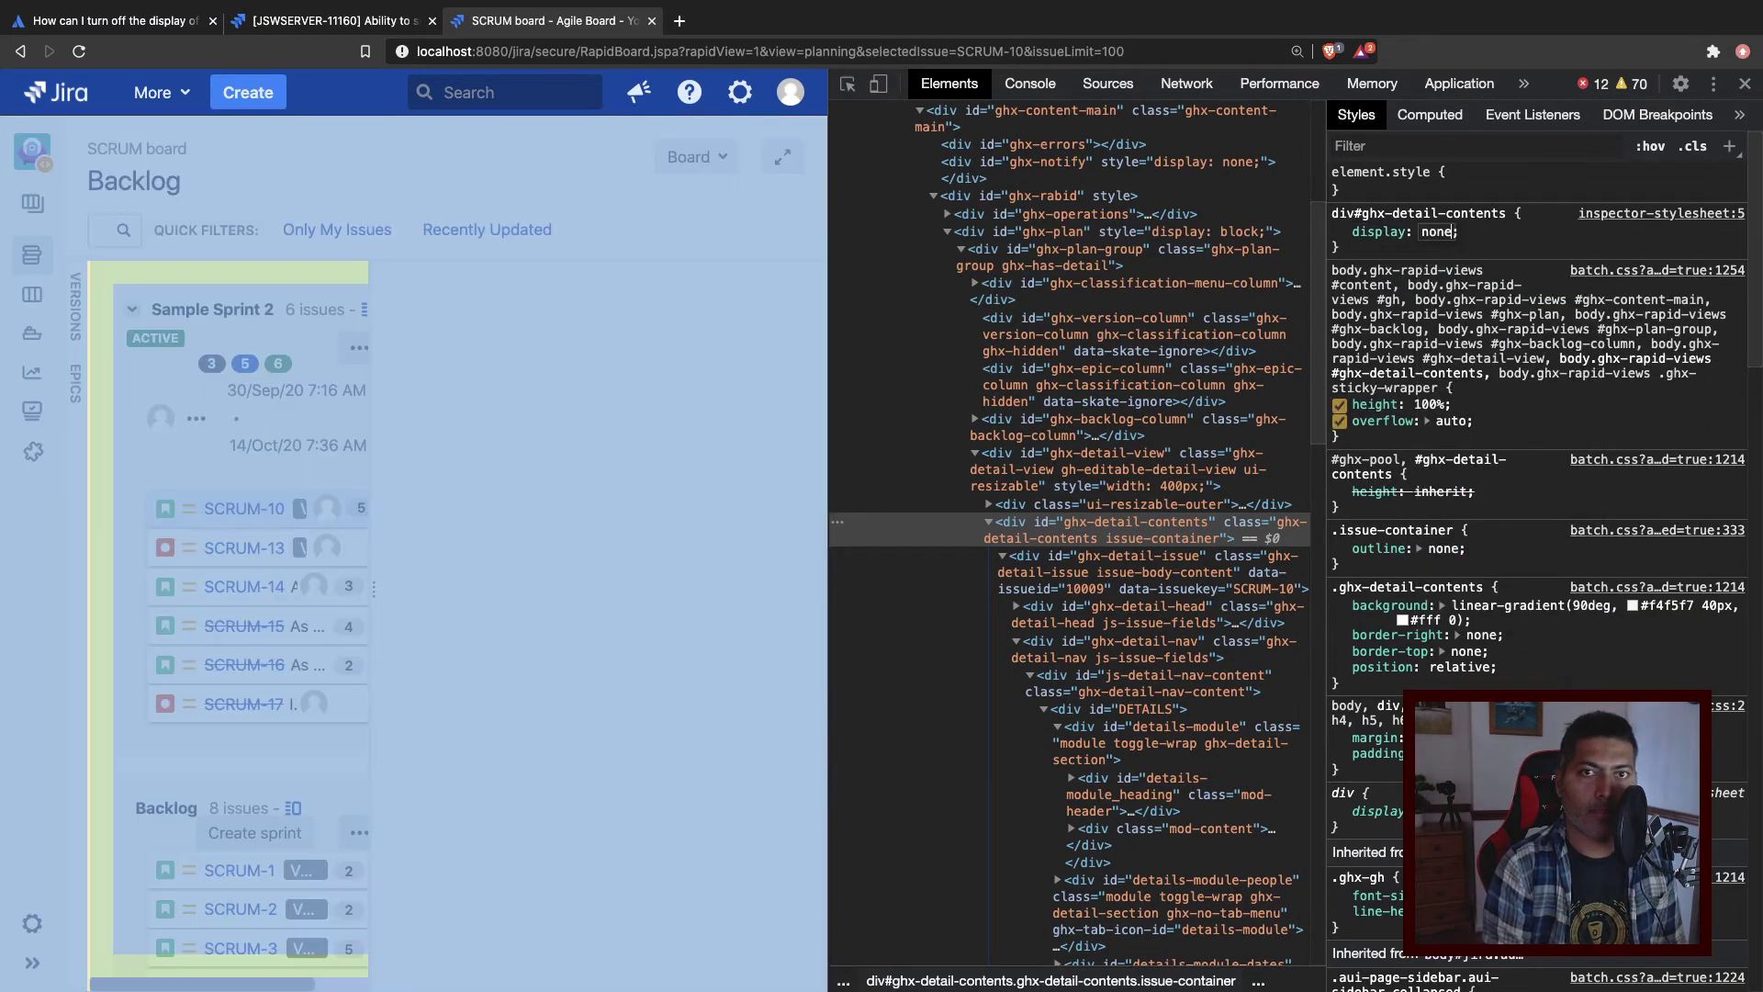
key(Return)
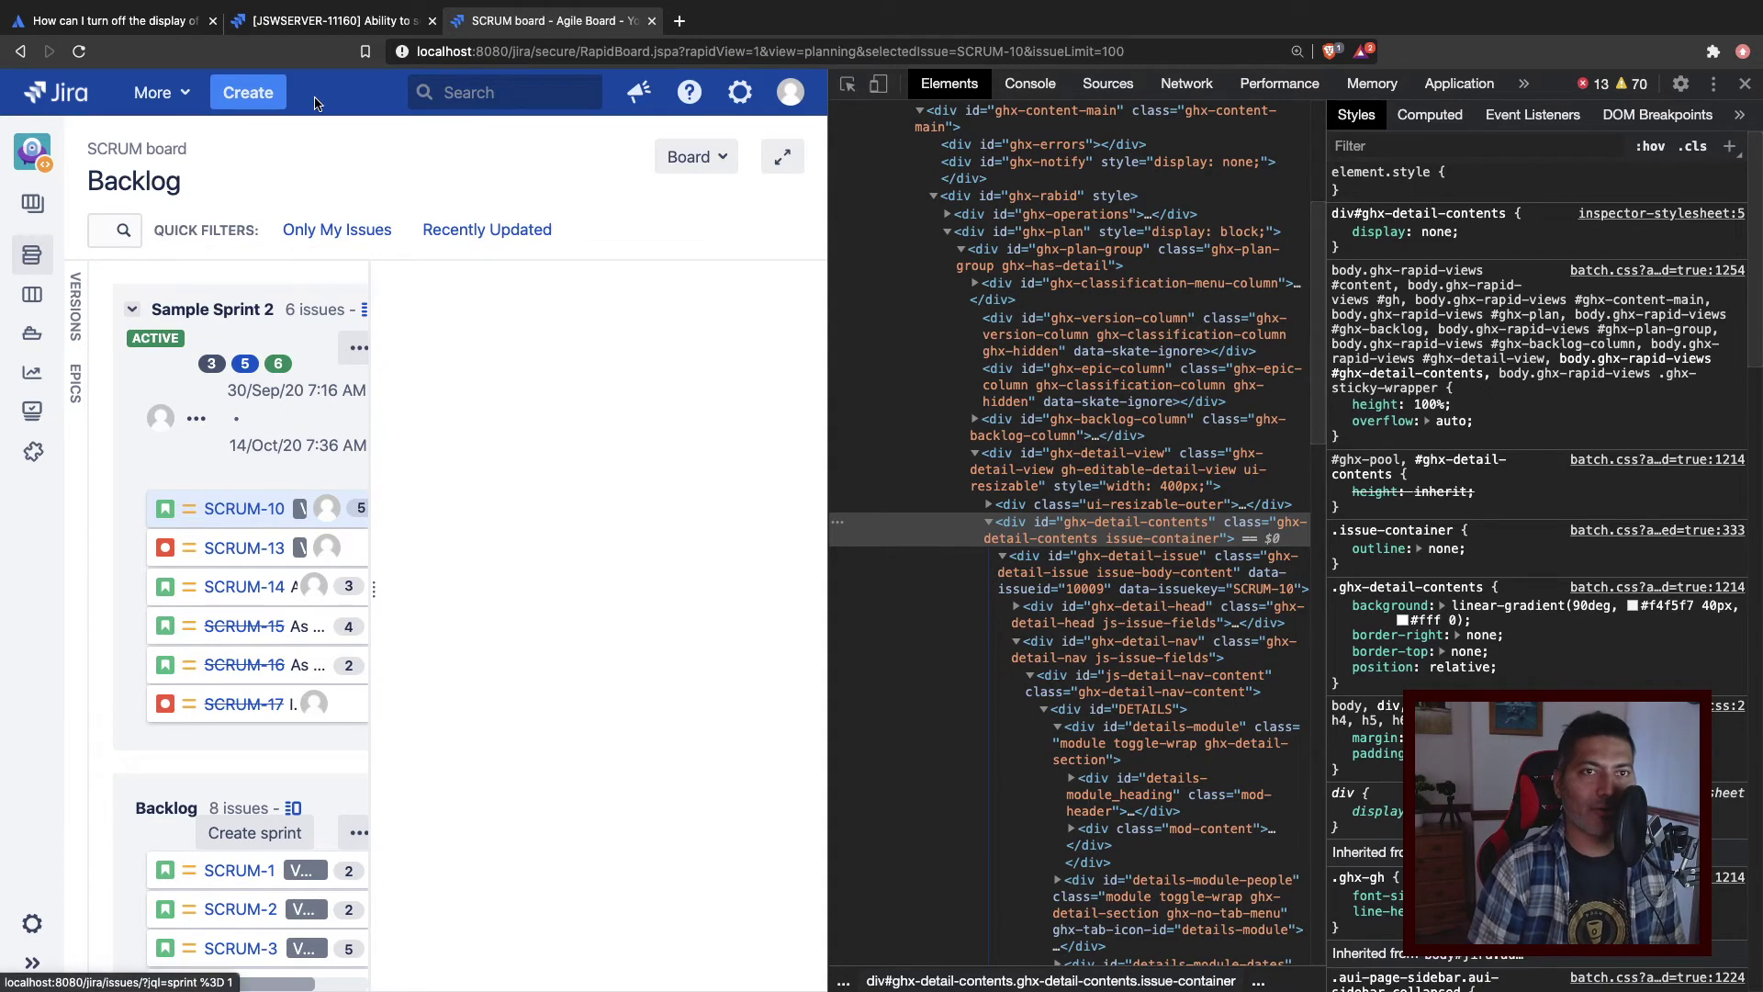
Step: Read the Announcement banner workaround on JSWSERVER-11160, then go back to the SCRUM backlog
click(318, 23)
scroll(697, 597, down, 4)
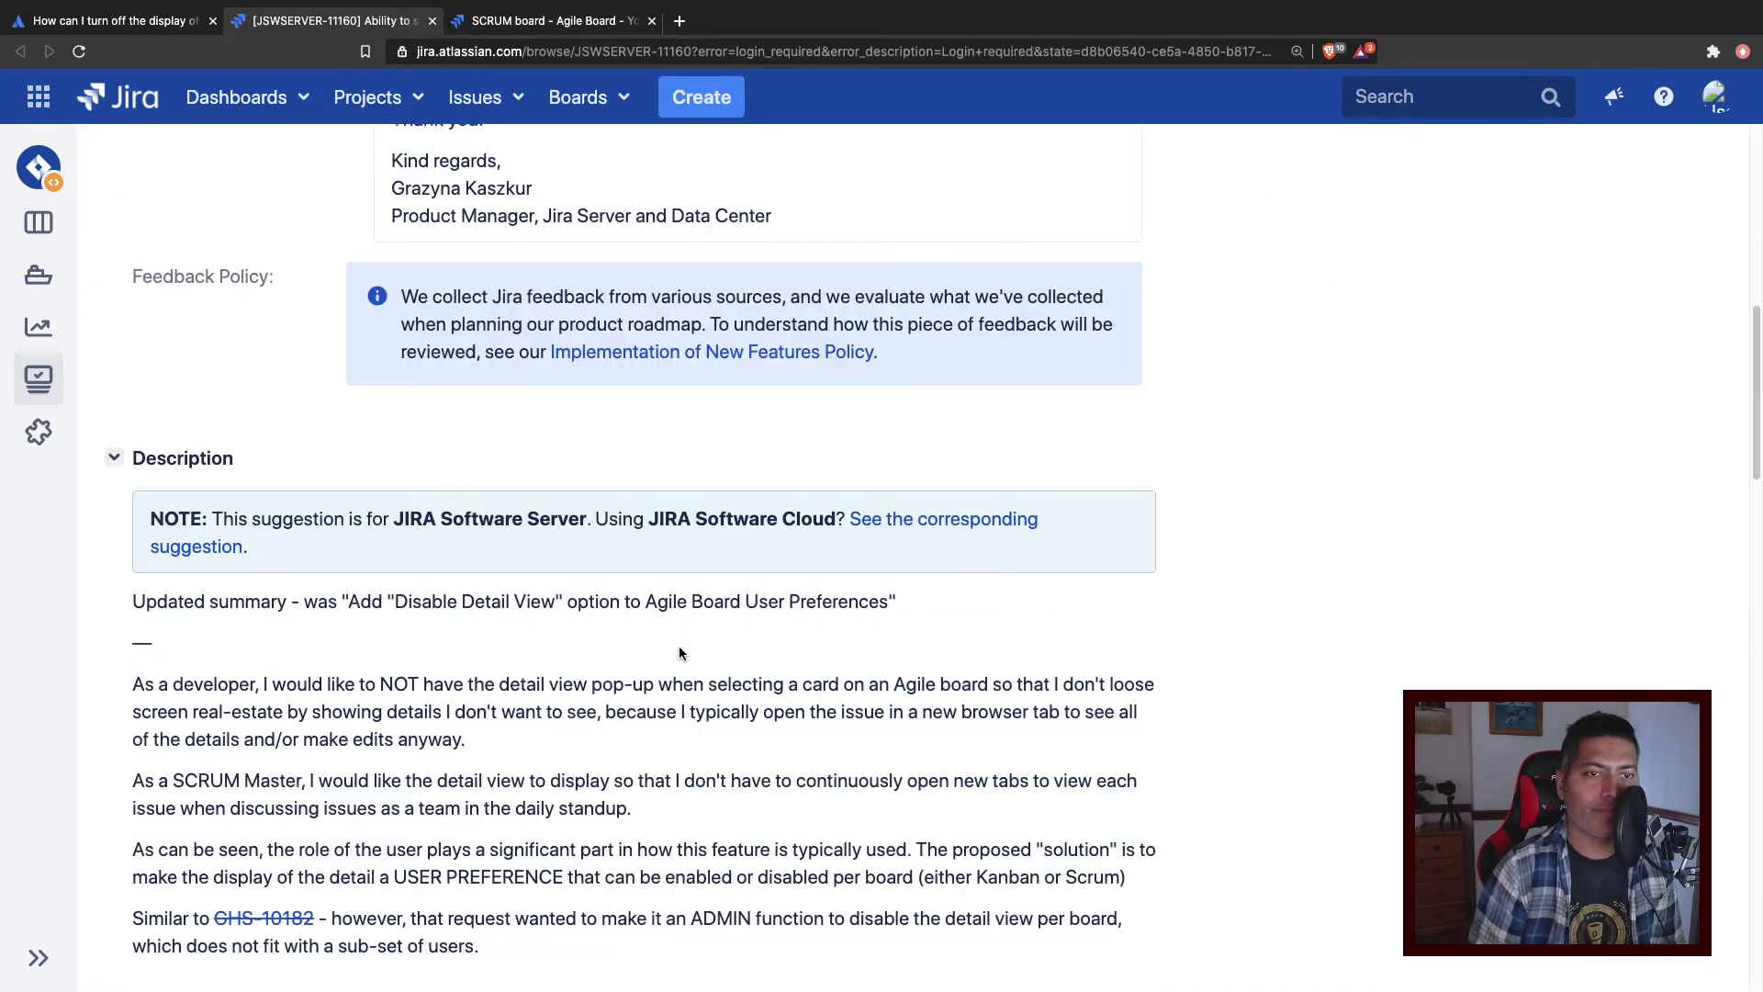
scroll(680, 652, down, 5)
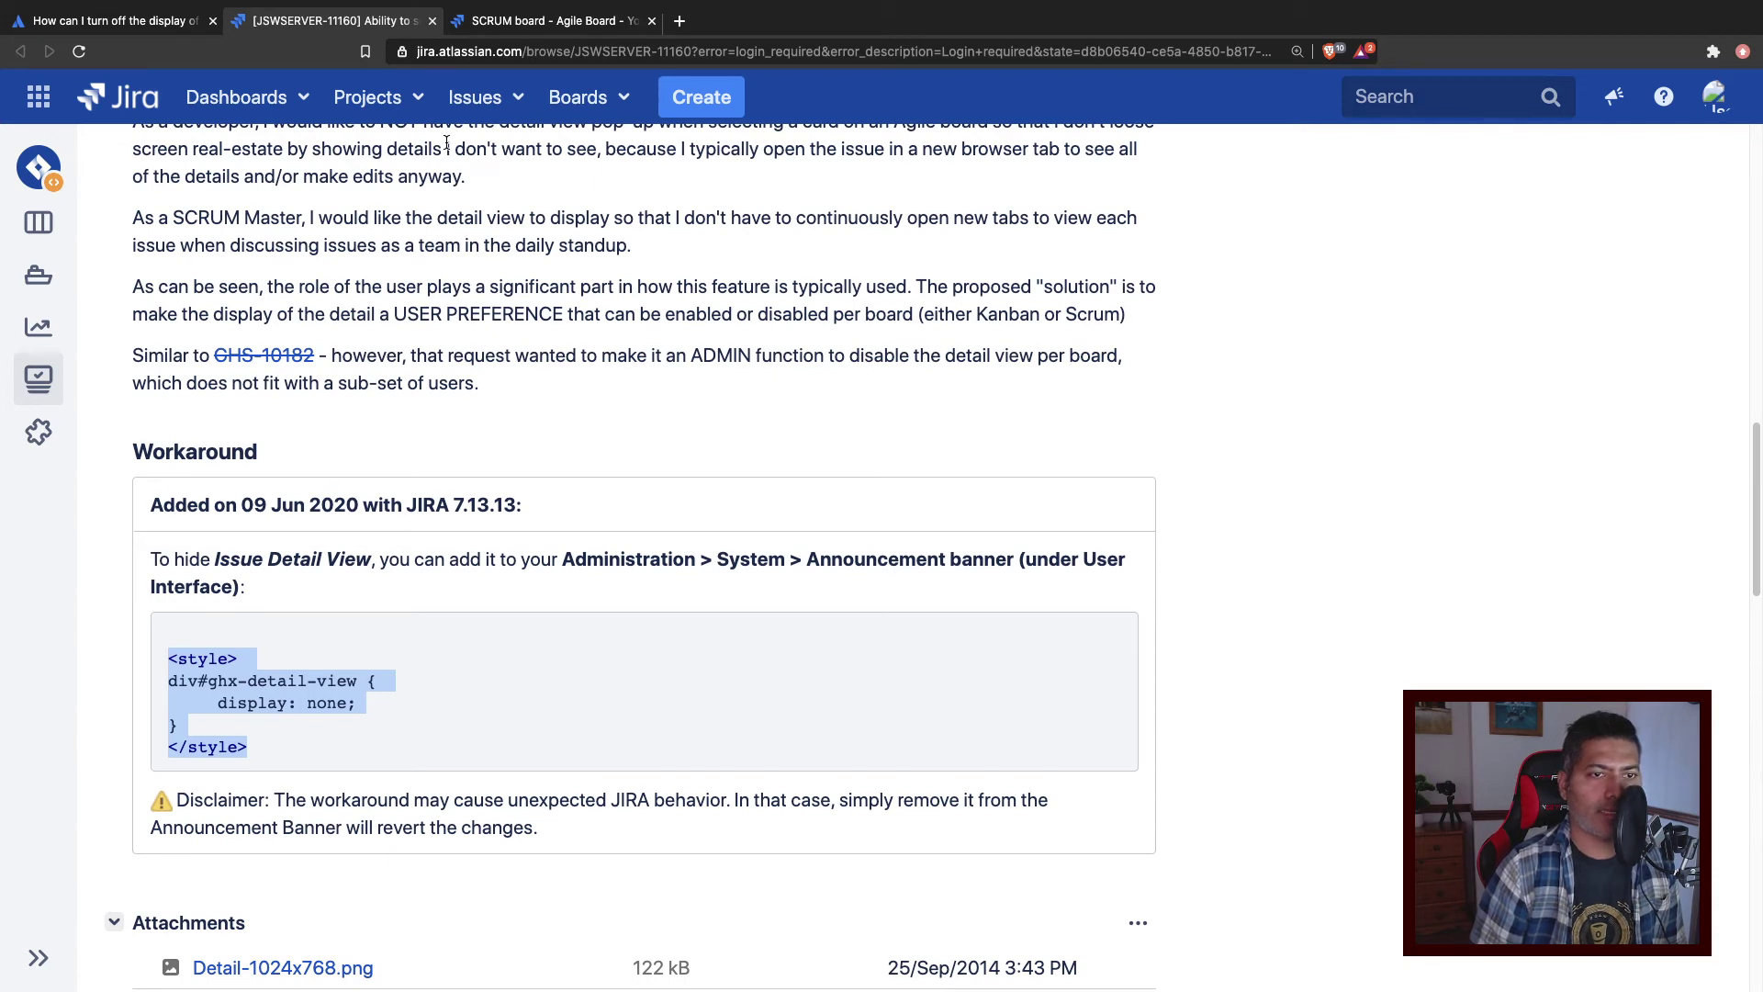
click(515, 20)
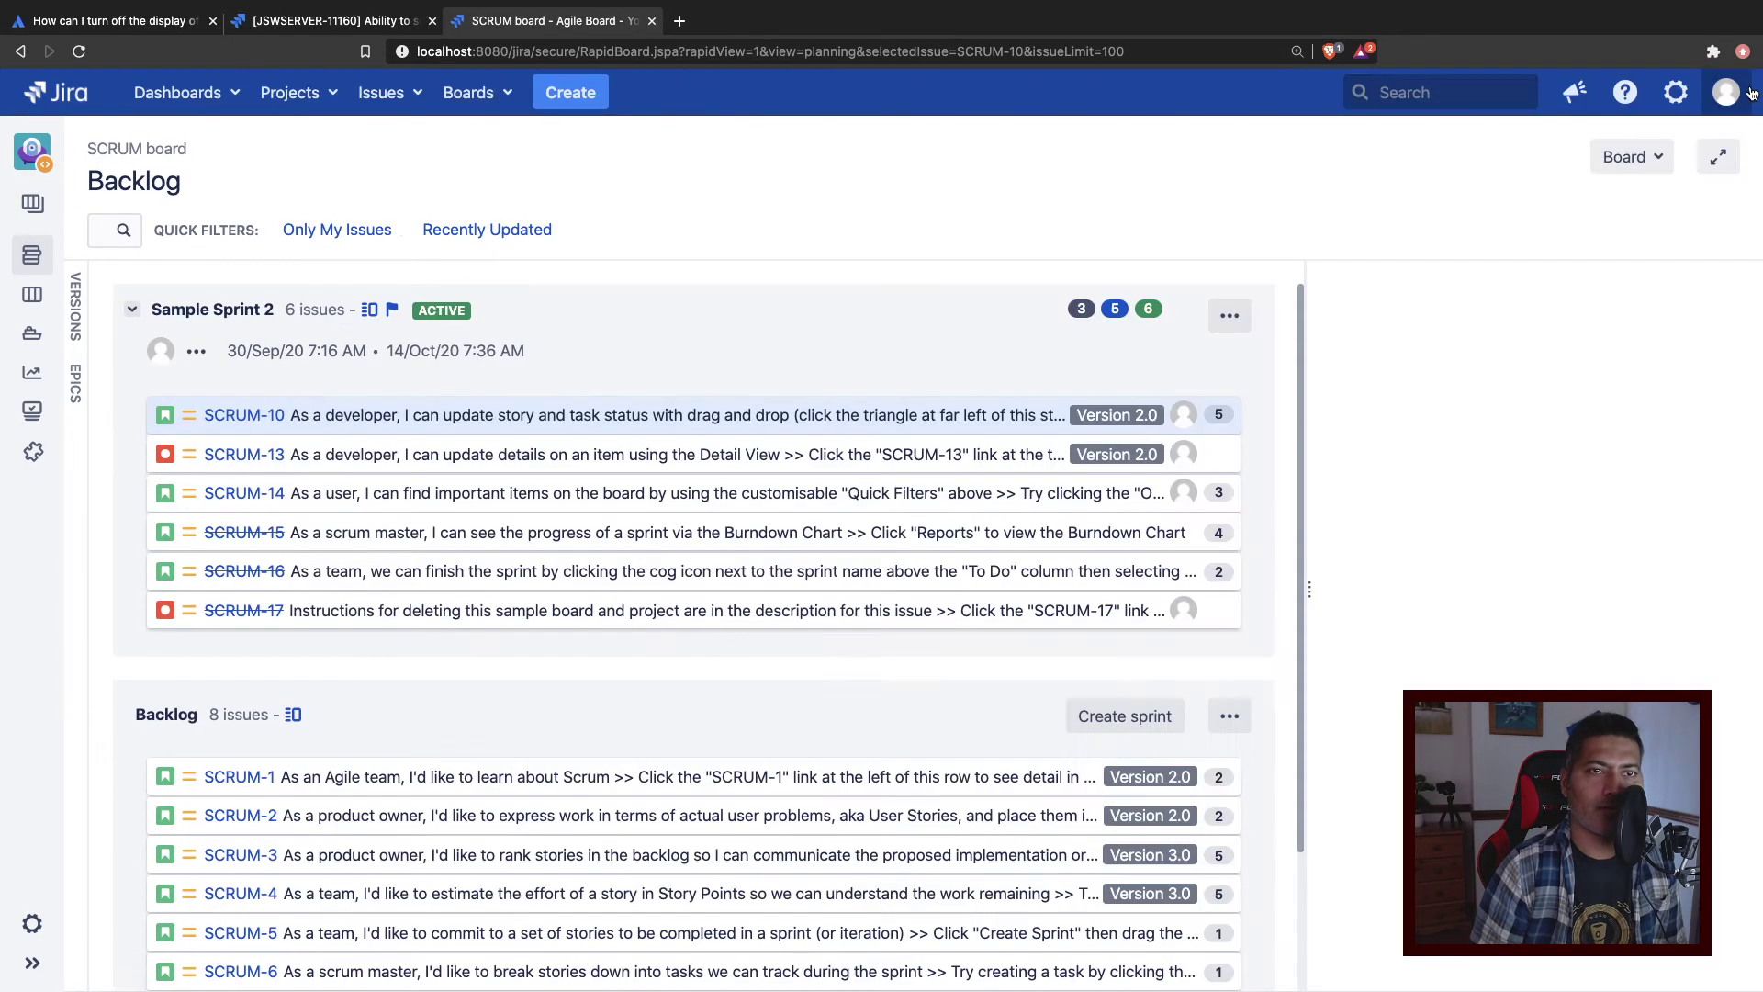
Step: Close developer tools, try 'ann' in quick operations search, then open the Jira administration menu
click(1744, 83)
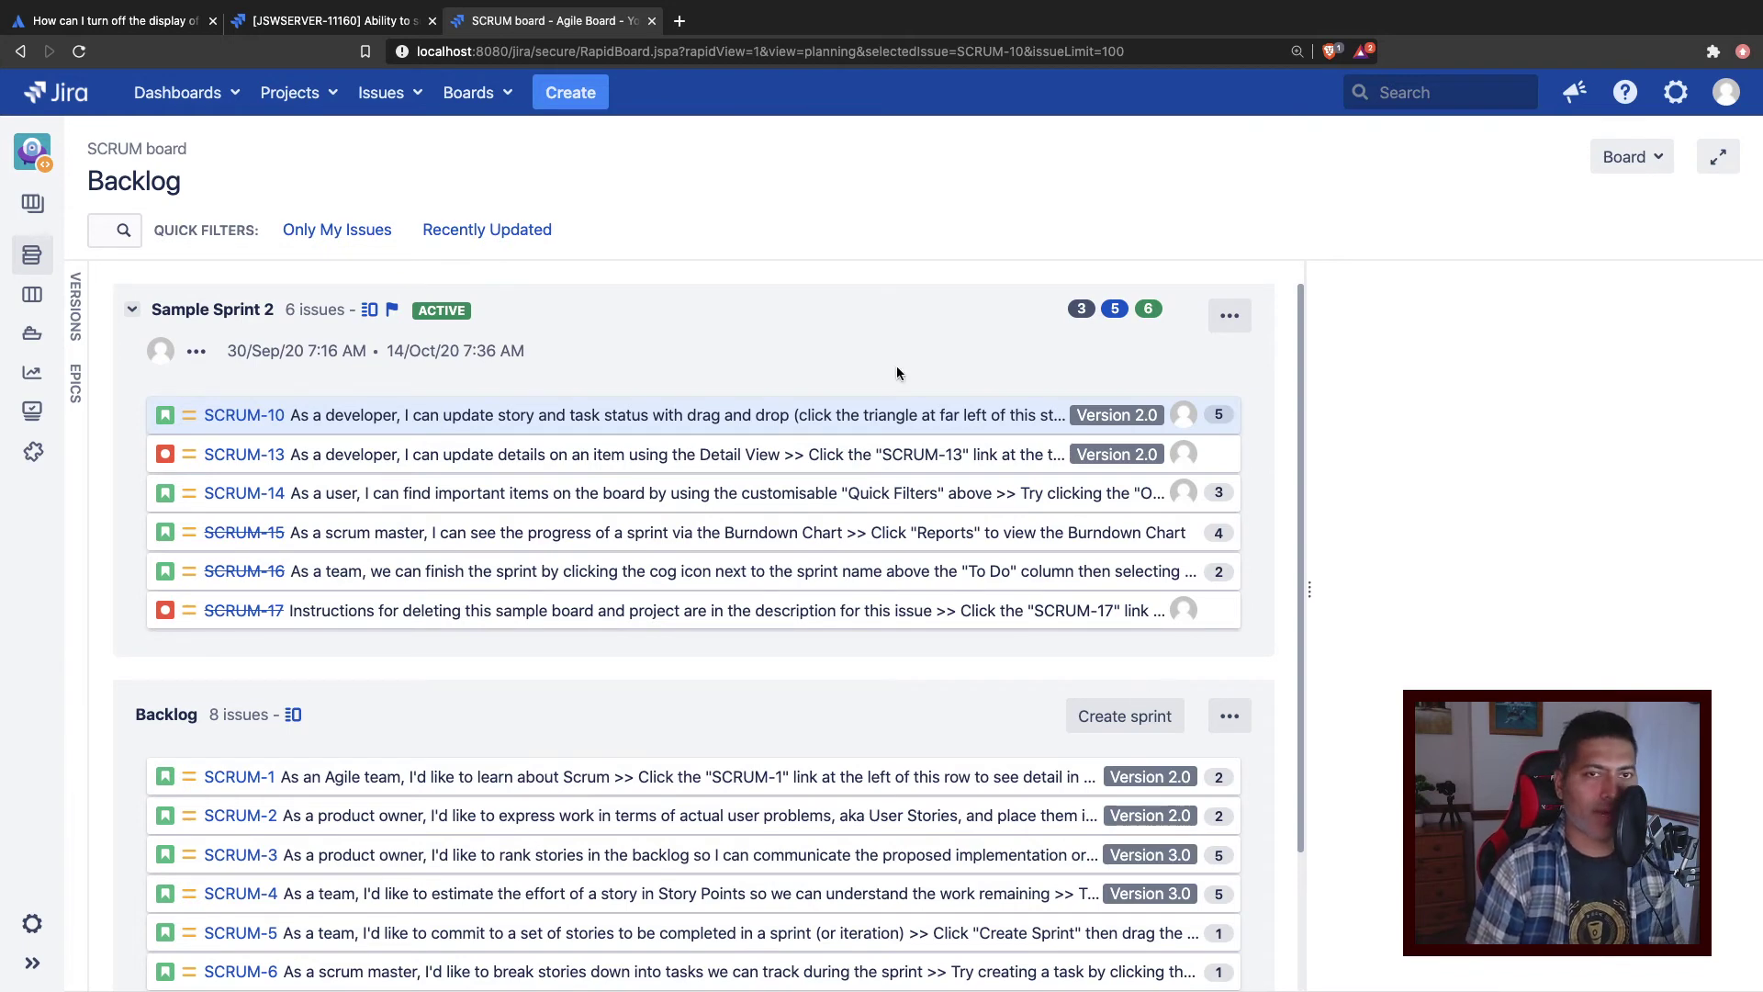
key(period)
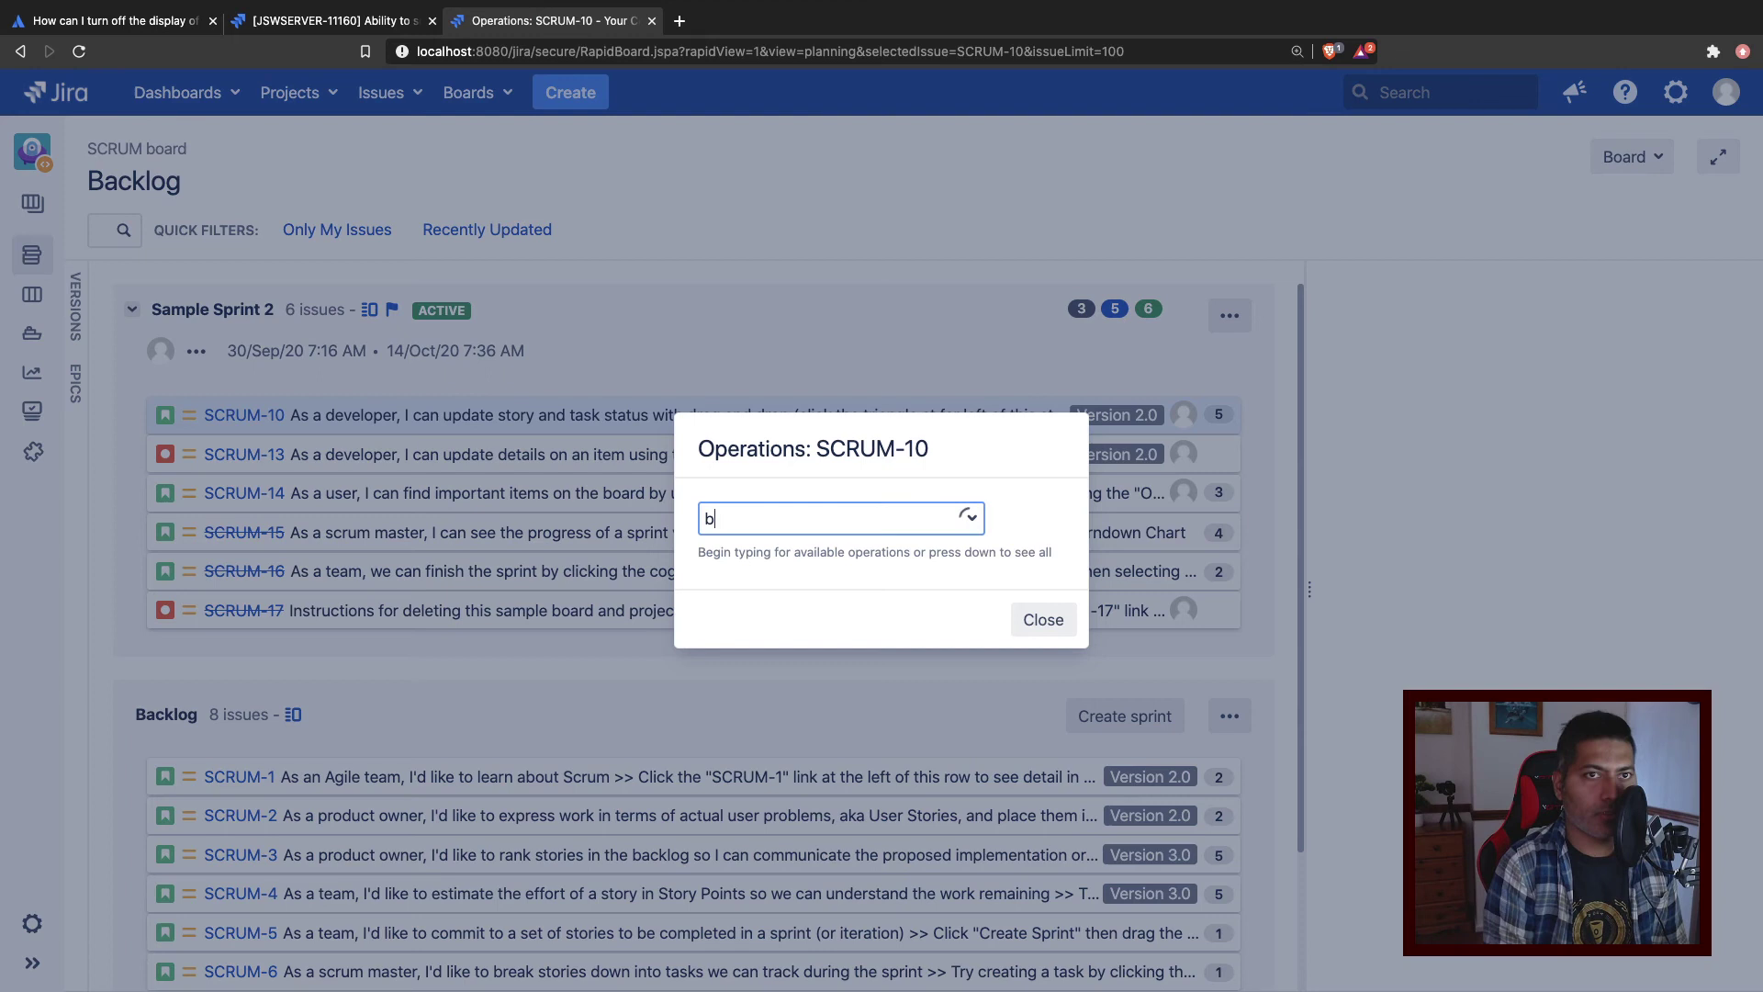
text(ann)
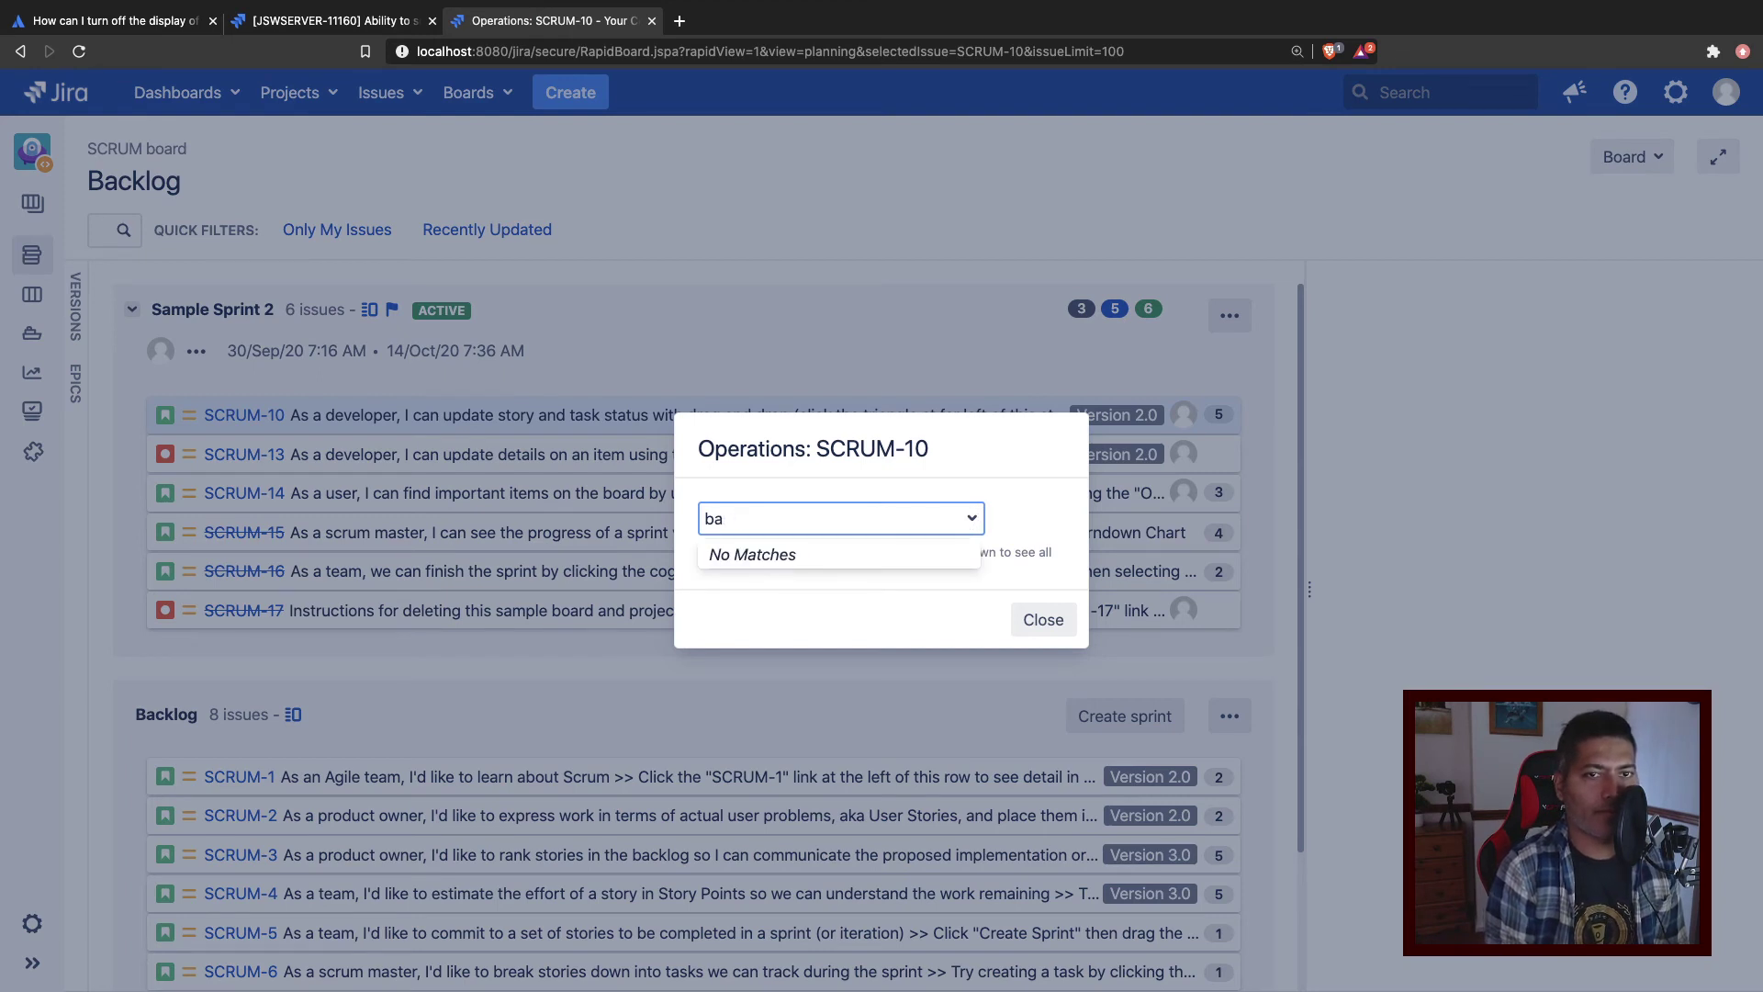
key(BackSpace)
key(BackSpace)
text(a)
key(Escape)
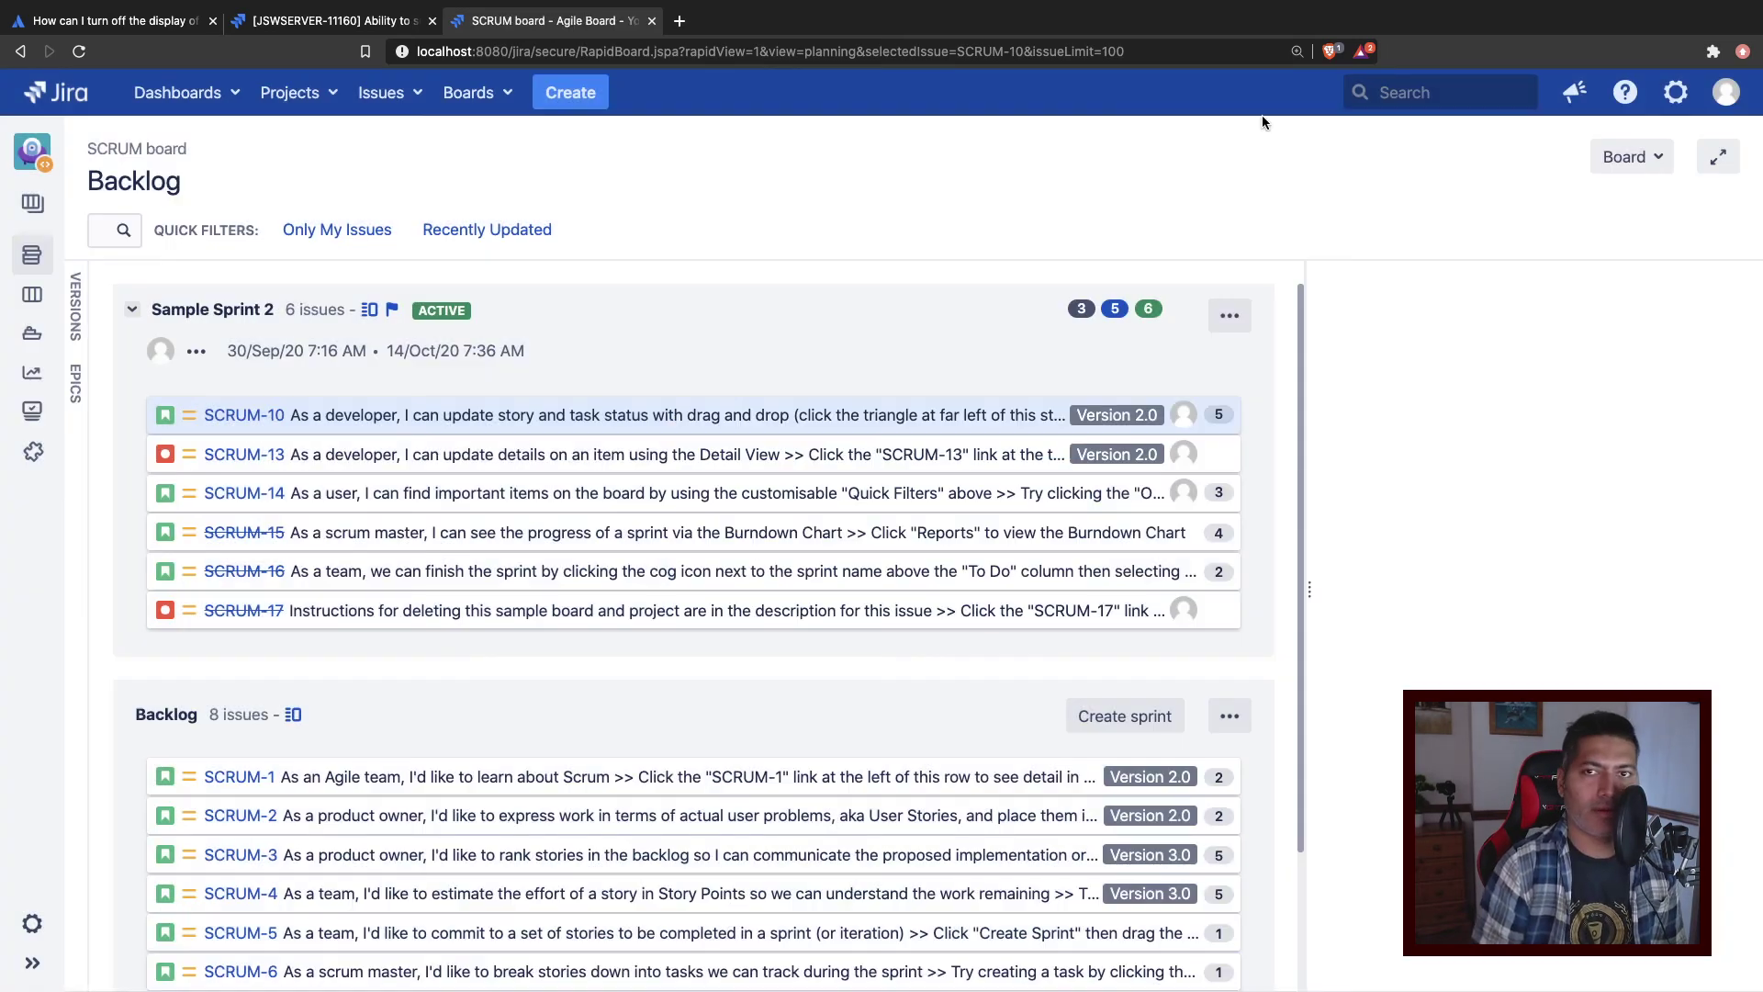
click(1673, 108)
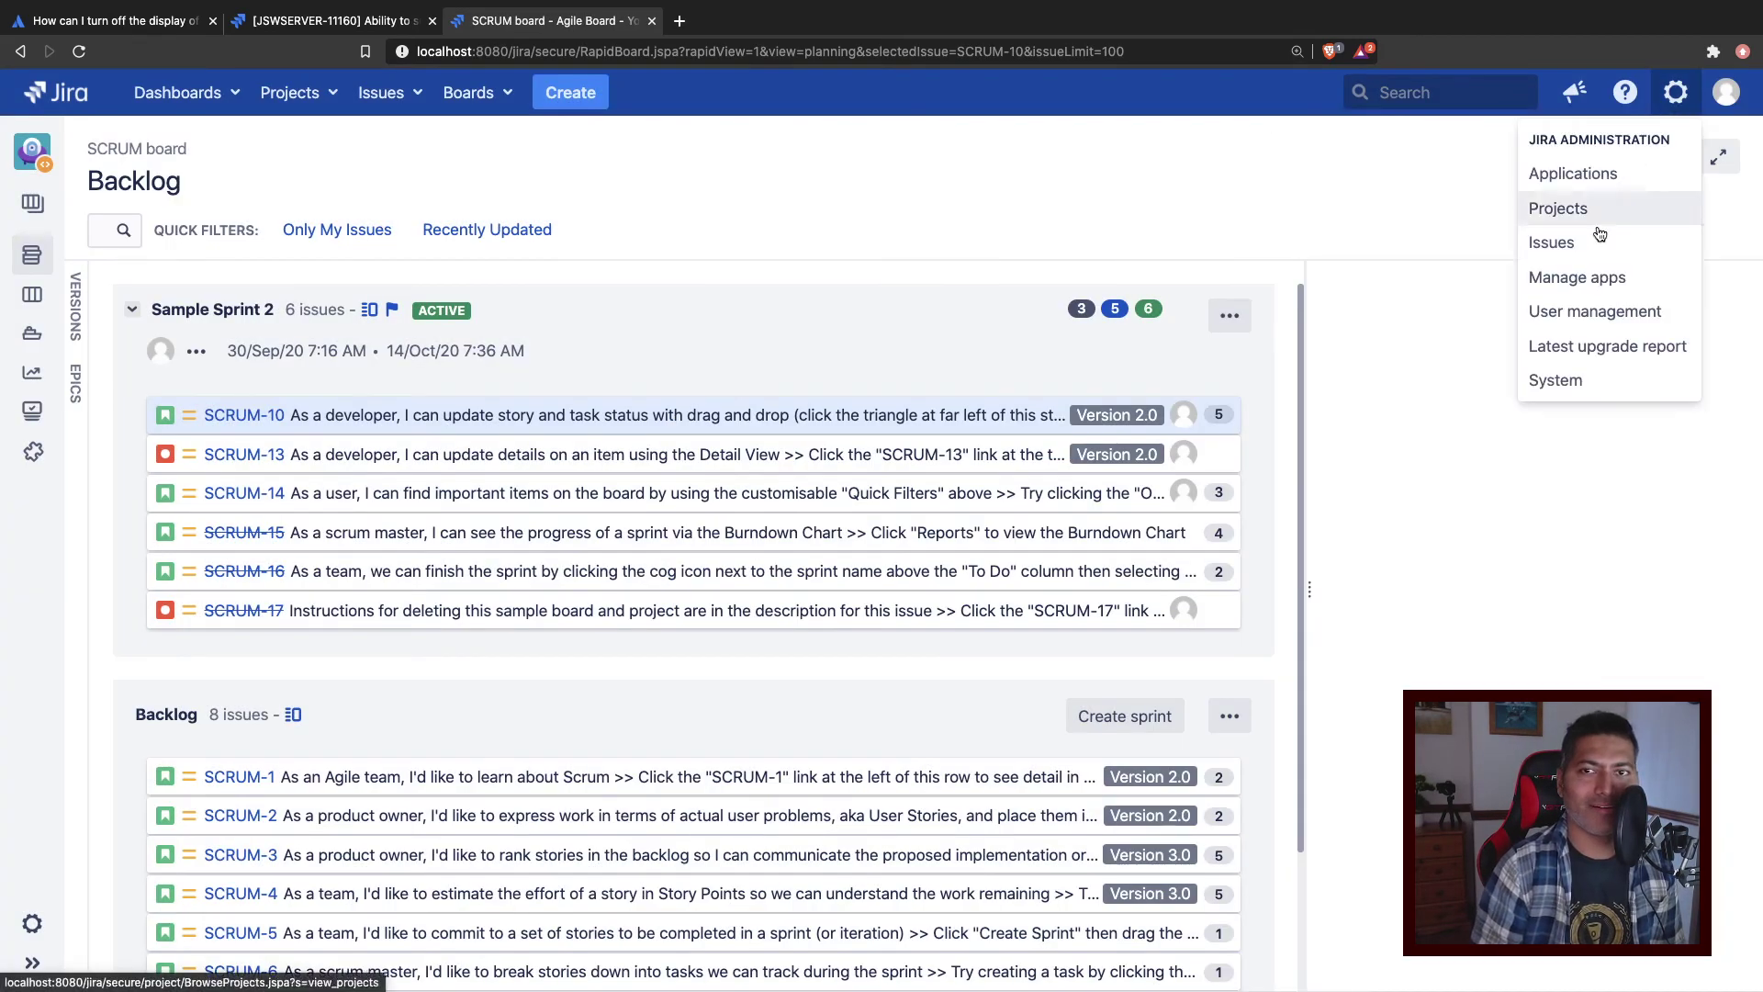
Step: From Manage apps, find 'bann' in admin search and open the empty Announcement Banner editor
click(1581, 278)
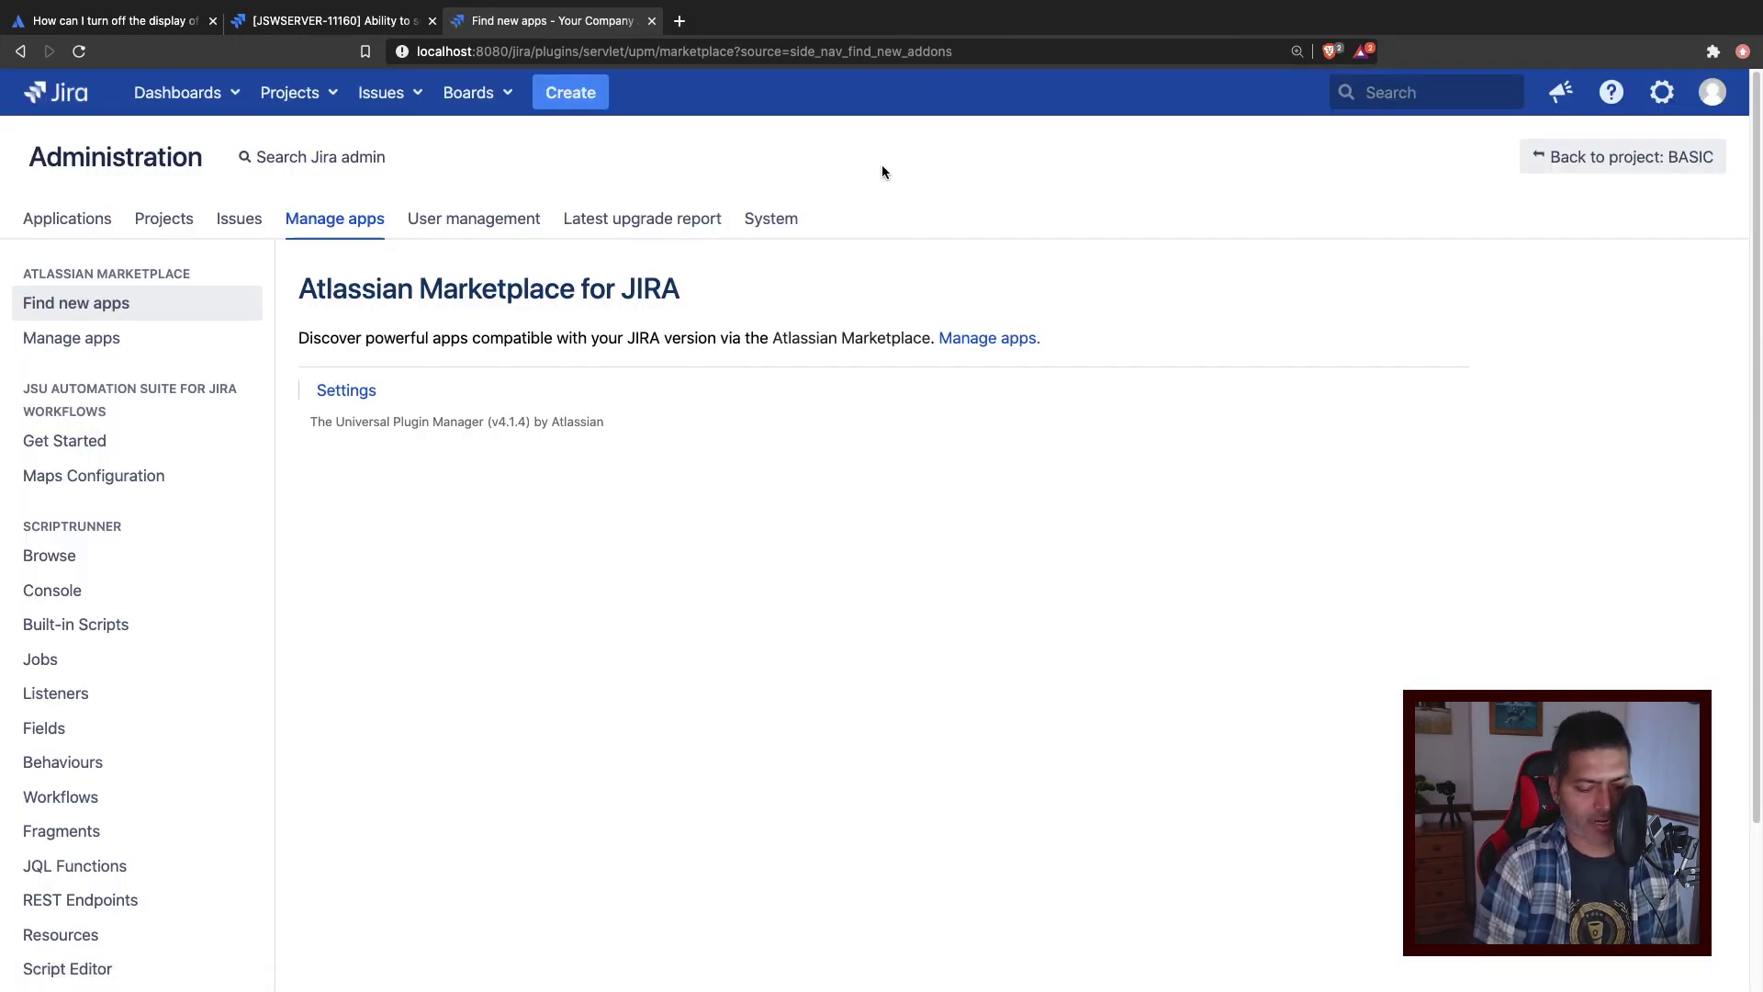
key(period)
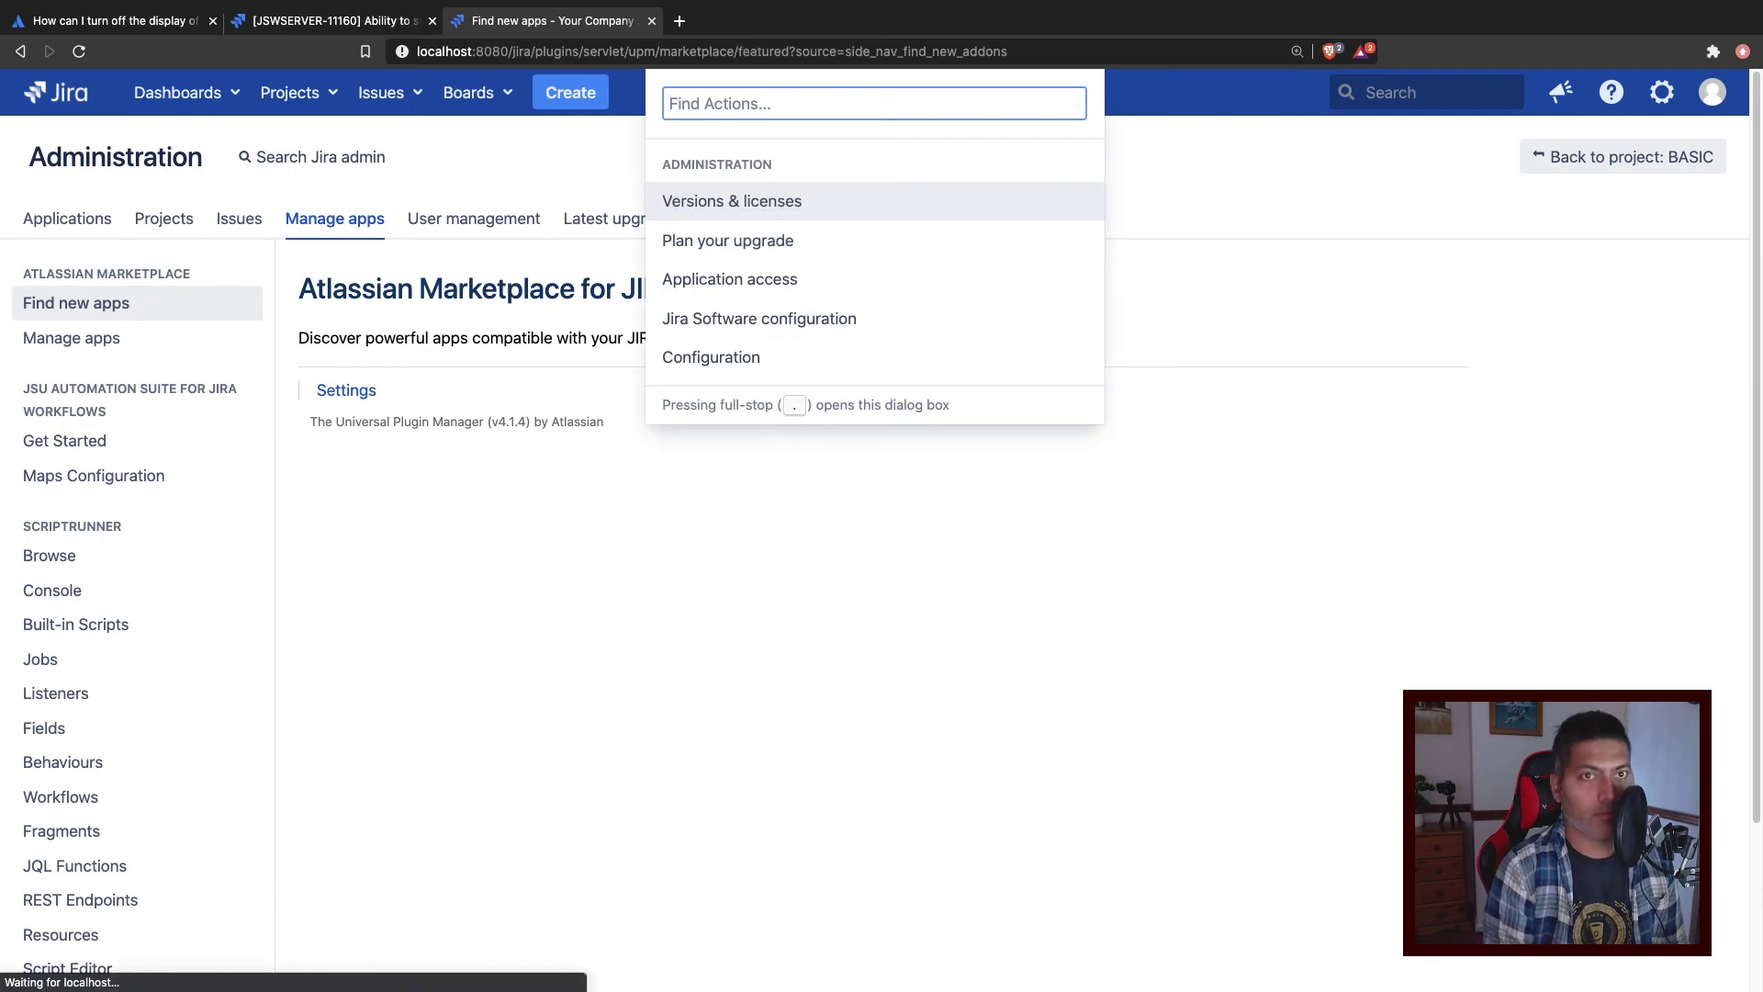
text(bann)
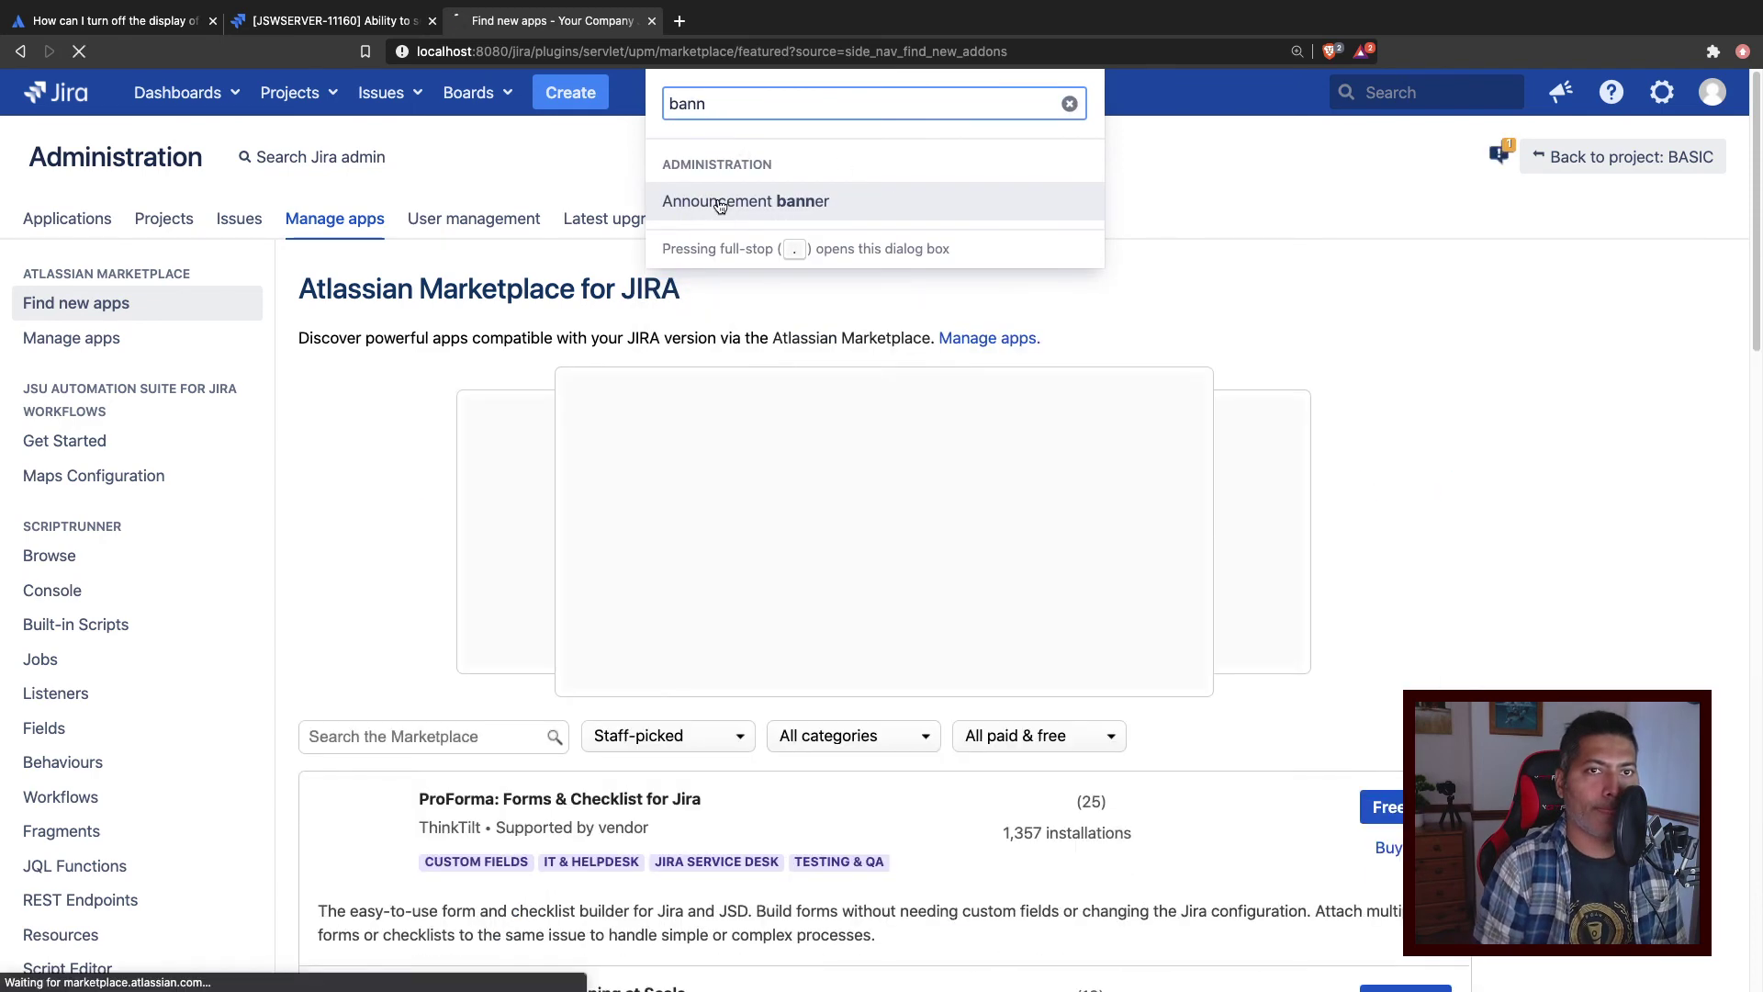
click(720, 200)
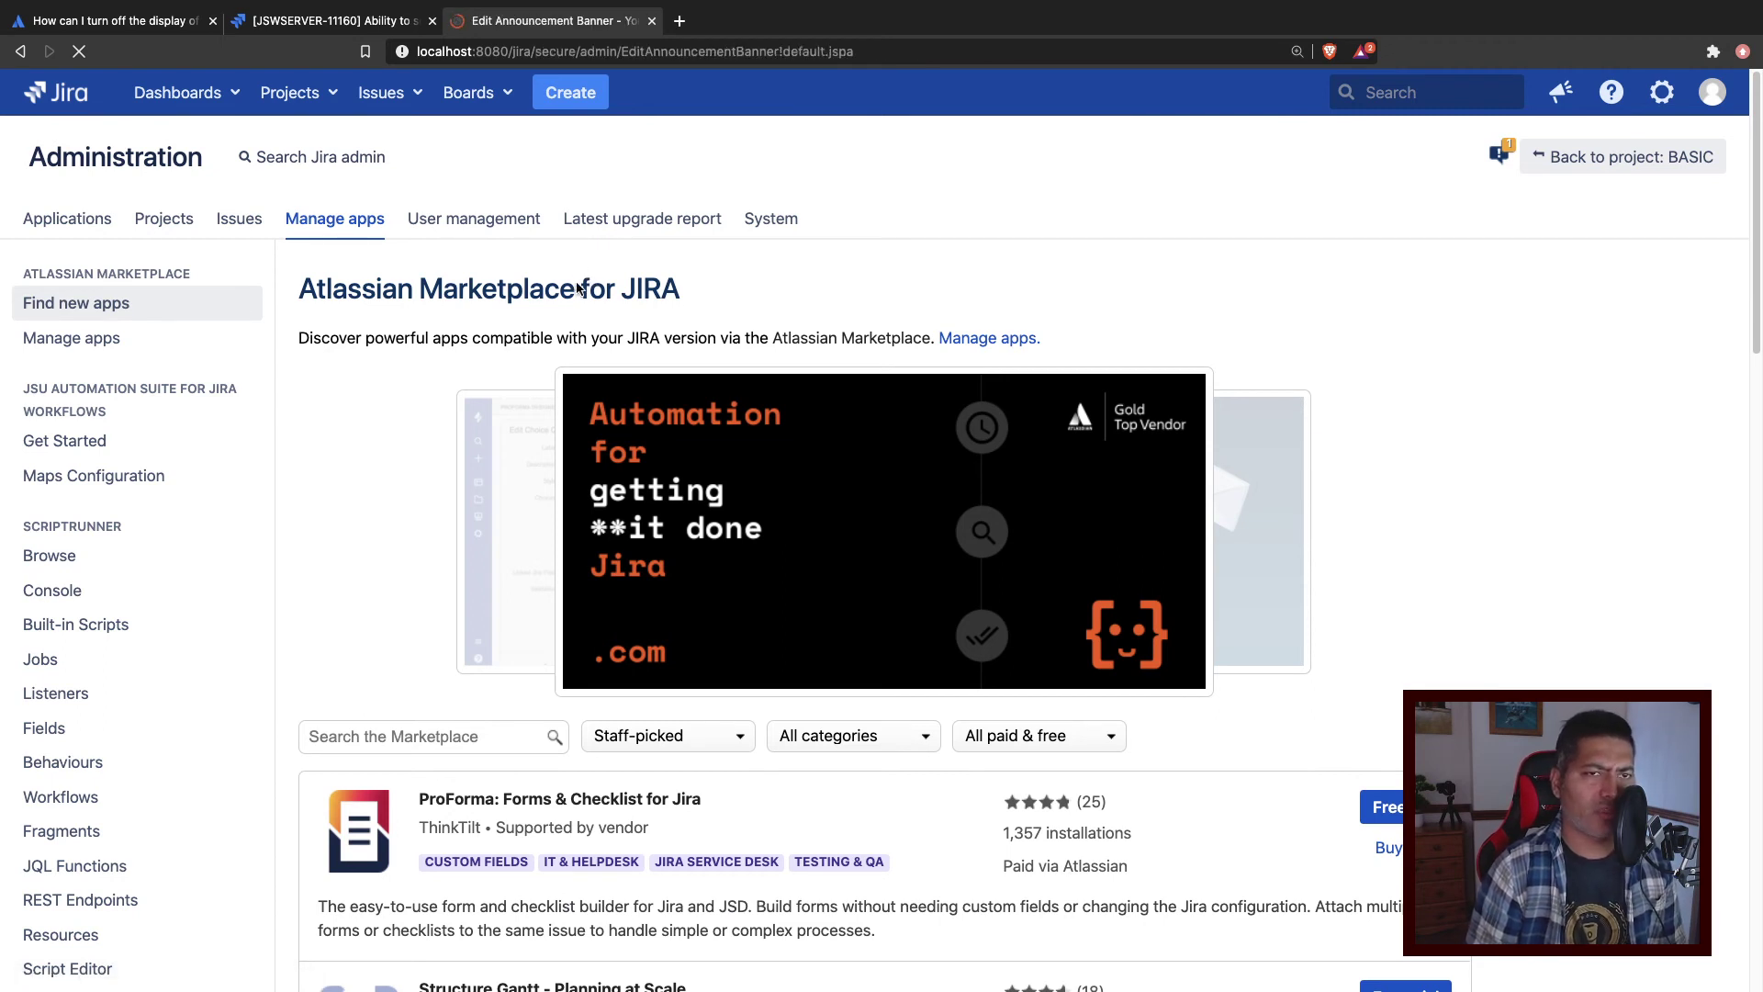
click(641, 433)
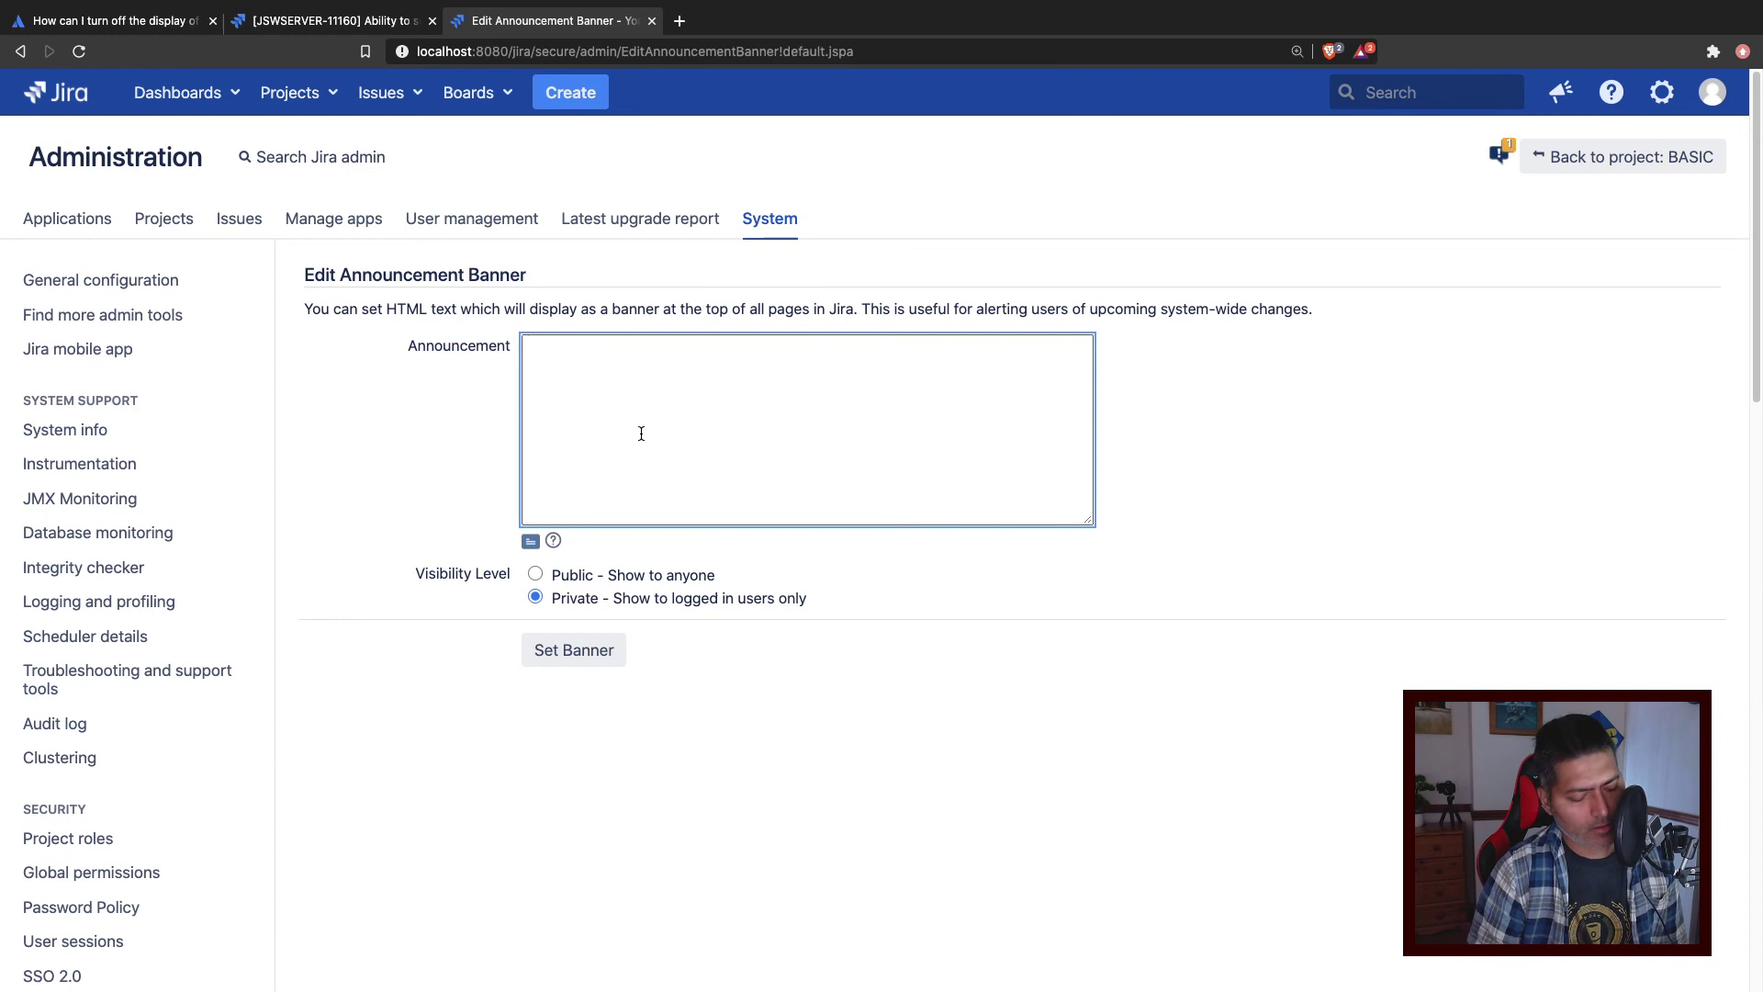
Step: Paste the style block hiding div#ghx-detail-view into the announcement and set the banner
text(<style> div#ghx-detail-view {      display: none; } </style>)
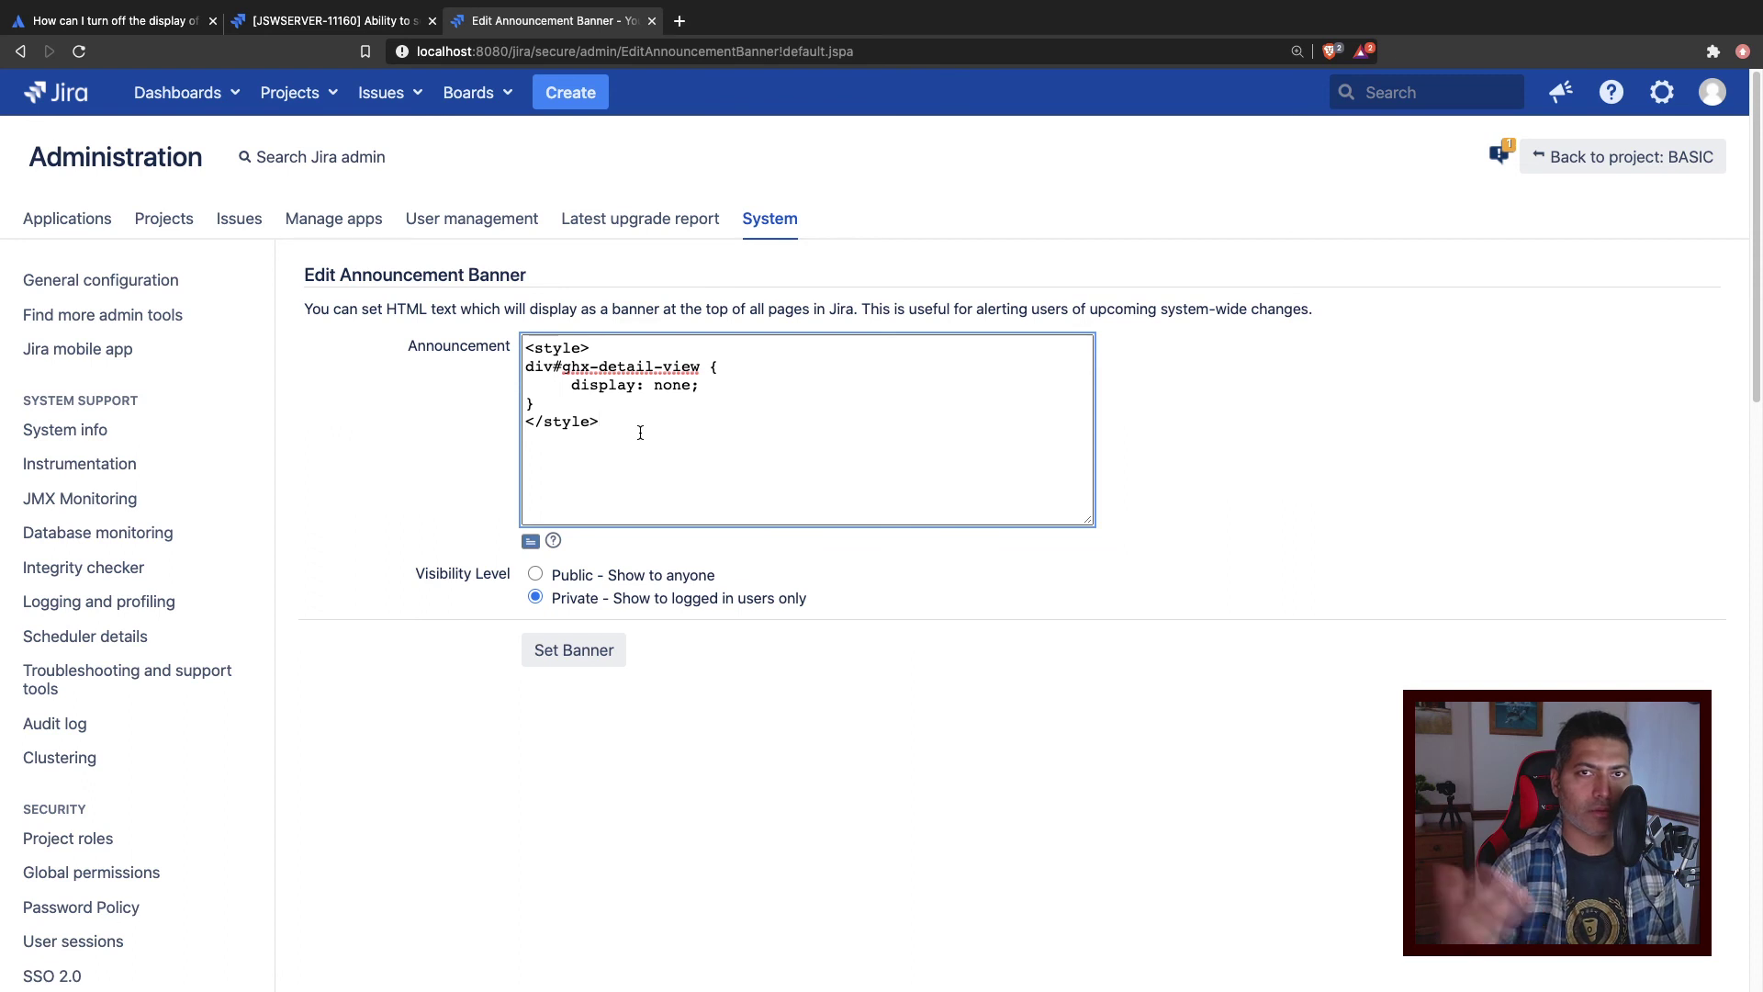
click(569, 651)
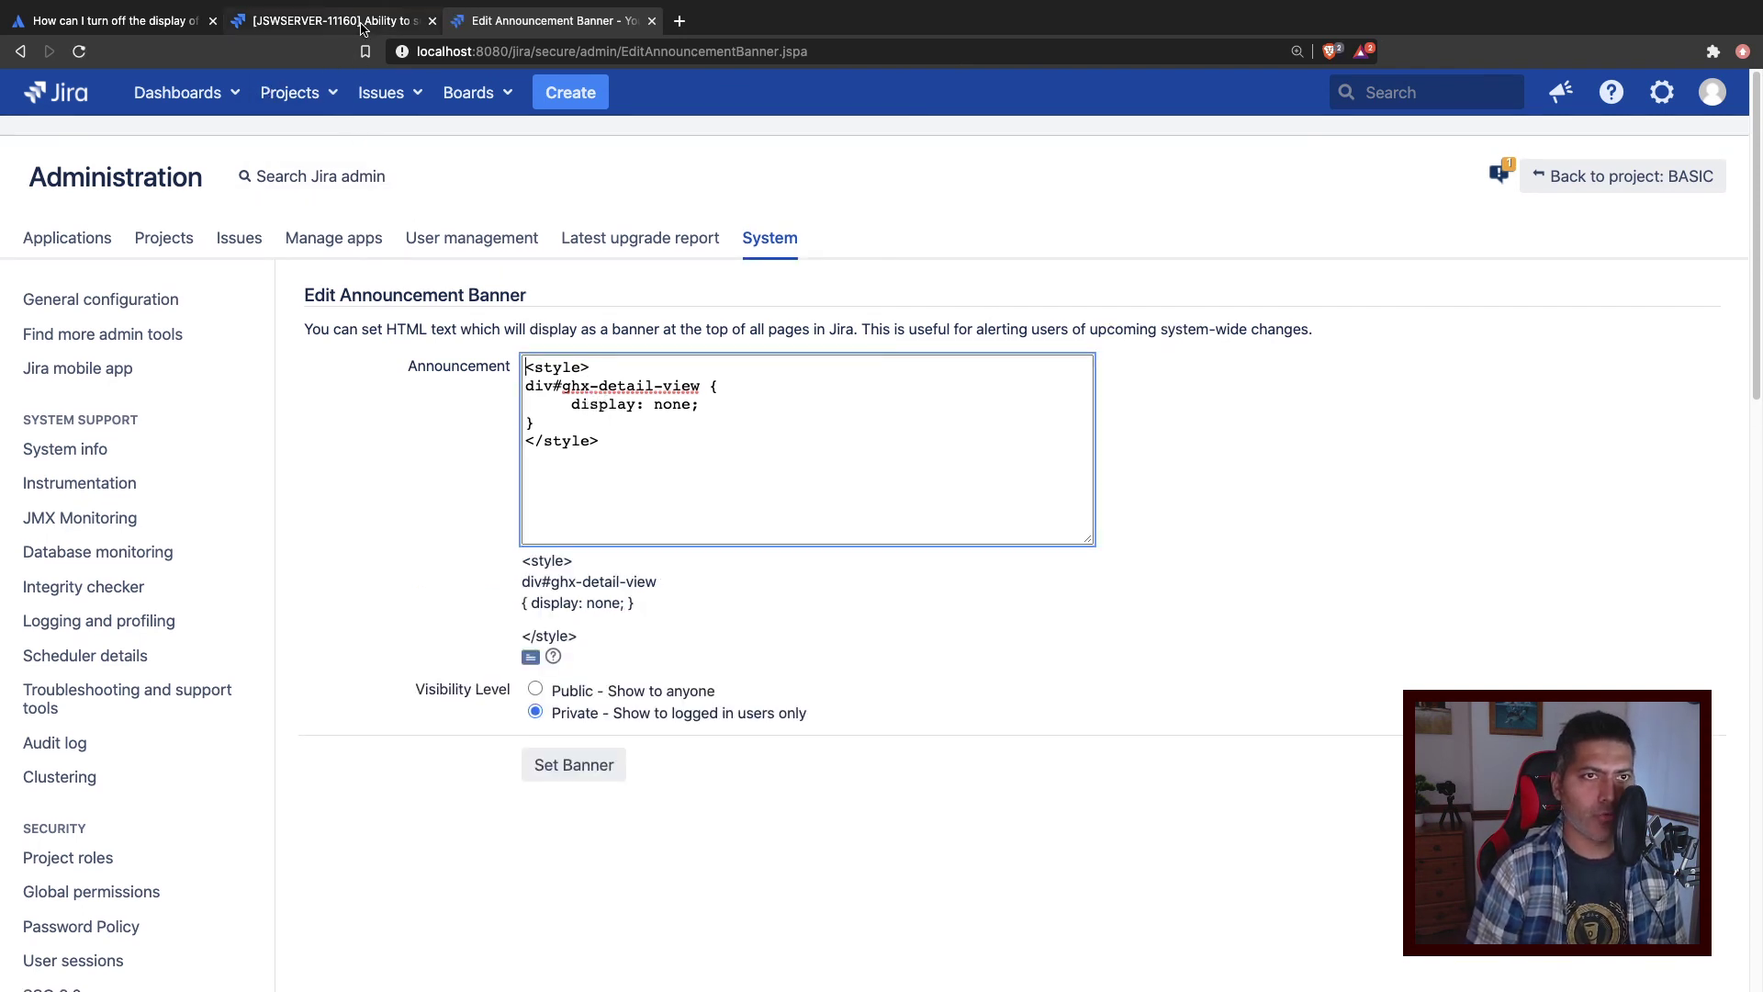
Step: Return to the SCRUM board backlog and select SCRUM-13 and SCRUM-14 to confirm no detail panel appears
click(467, 92)
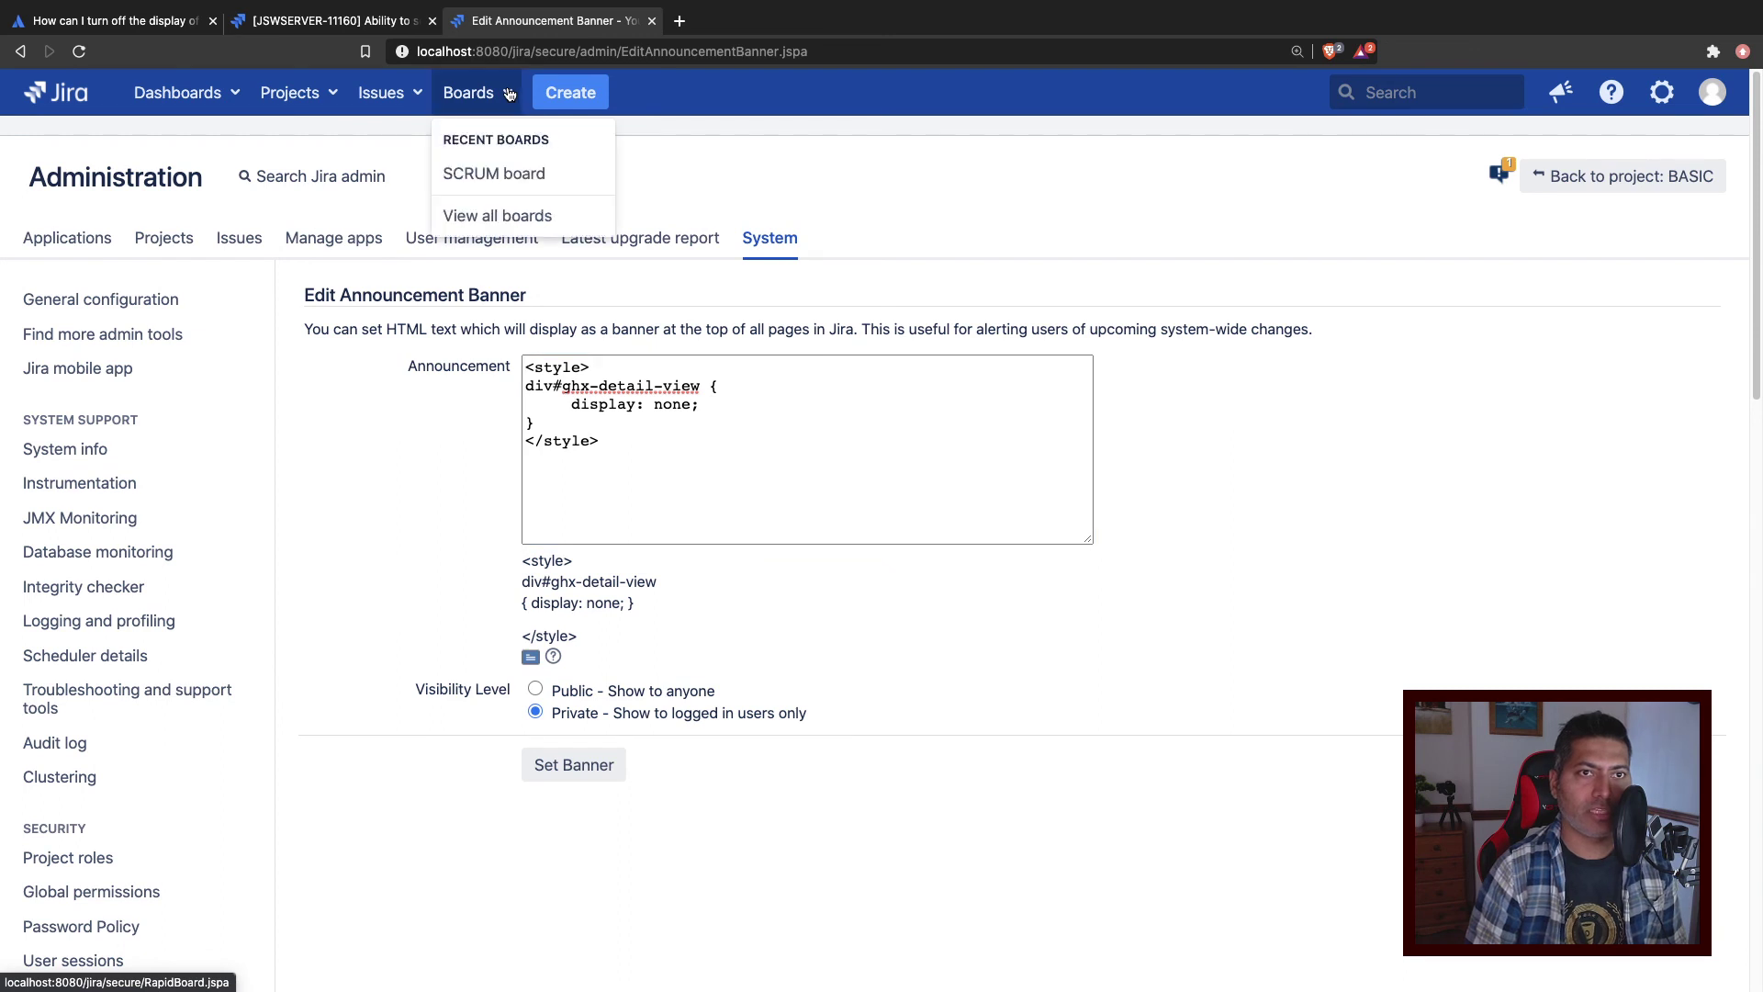
click(517, 165)
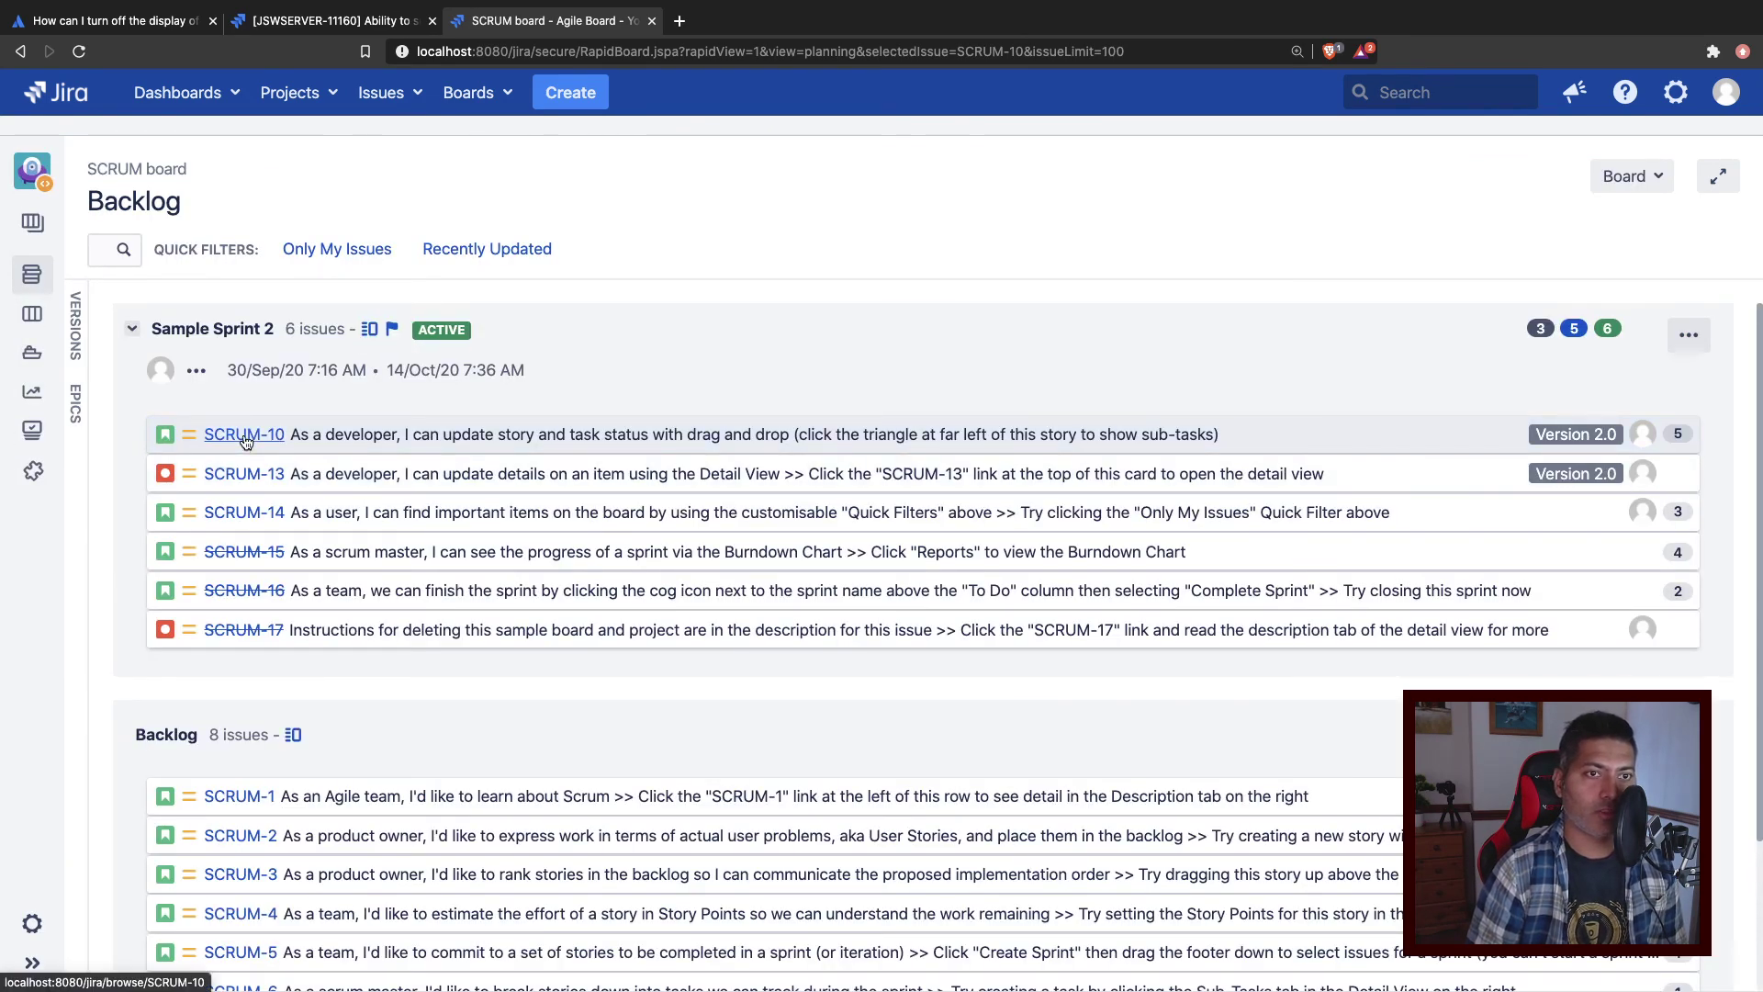
click(240, 479)
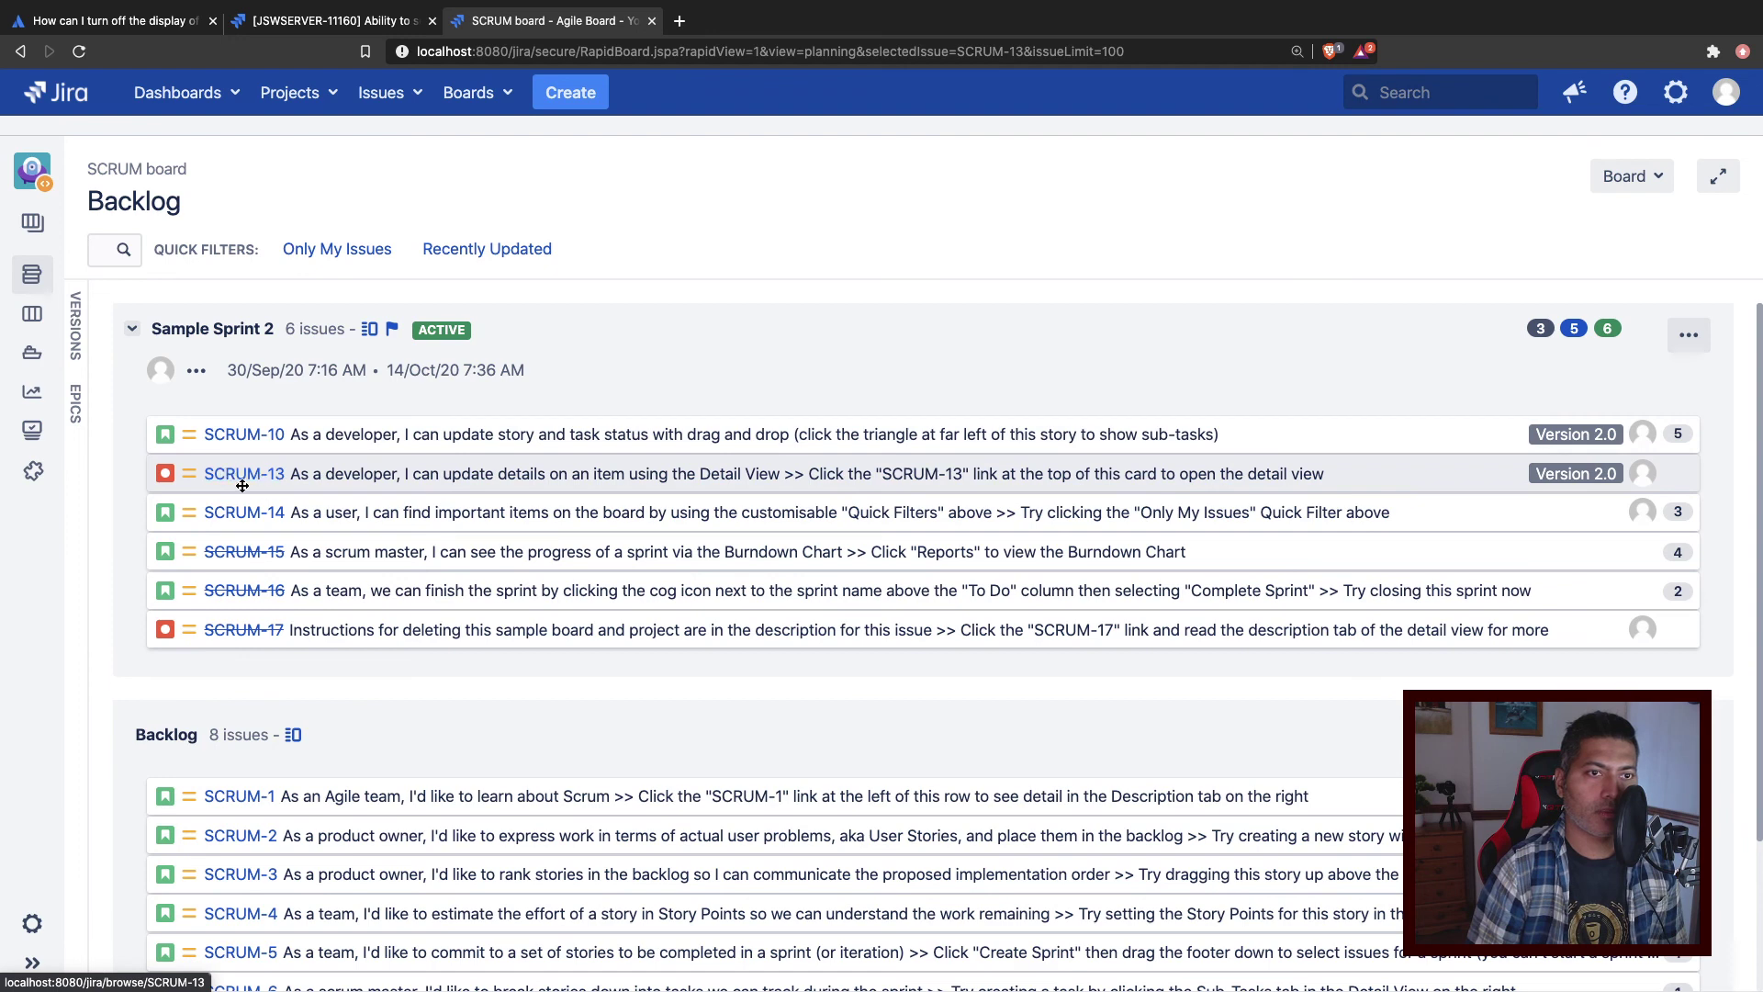
click(1653, 186)
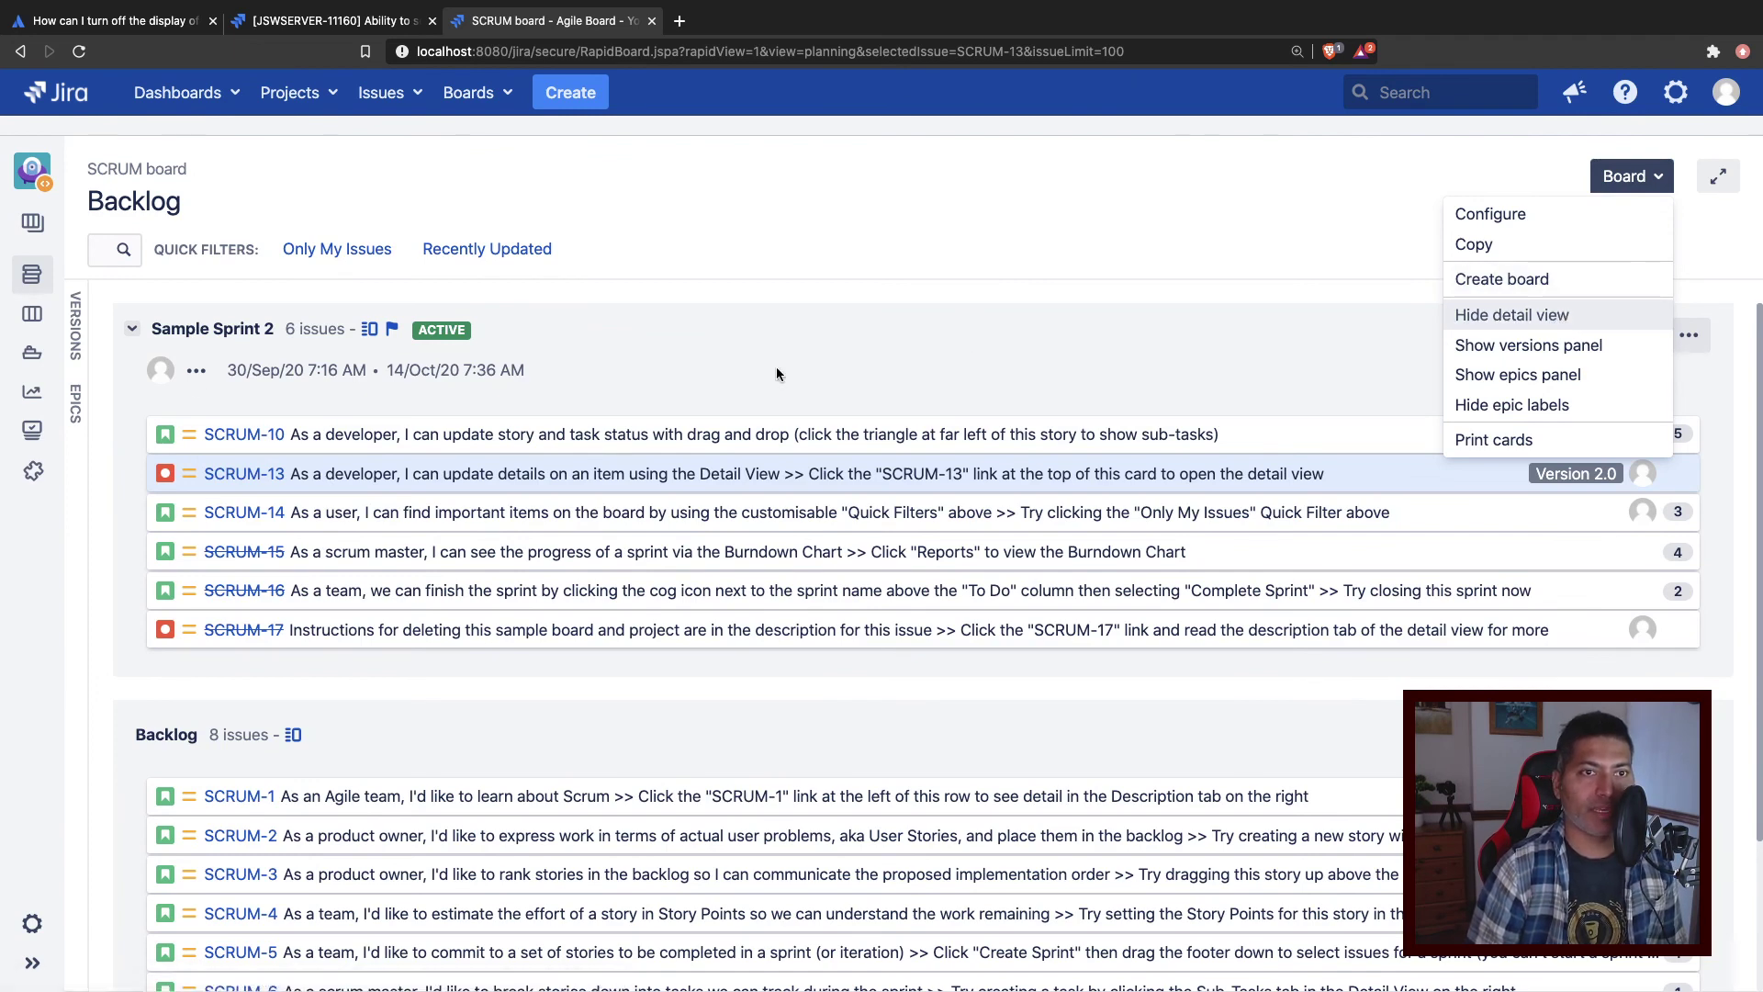
click(246, 512)
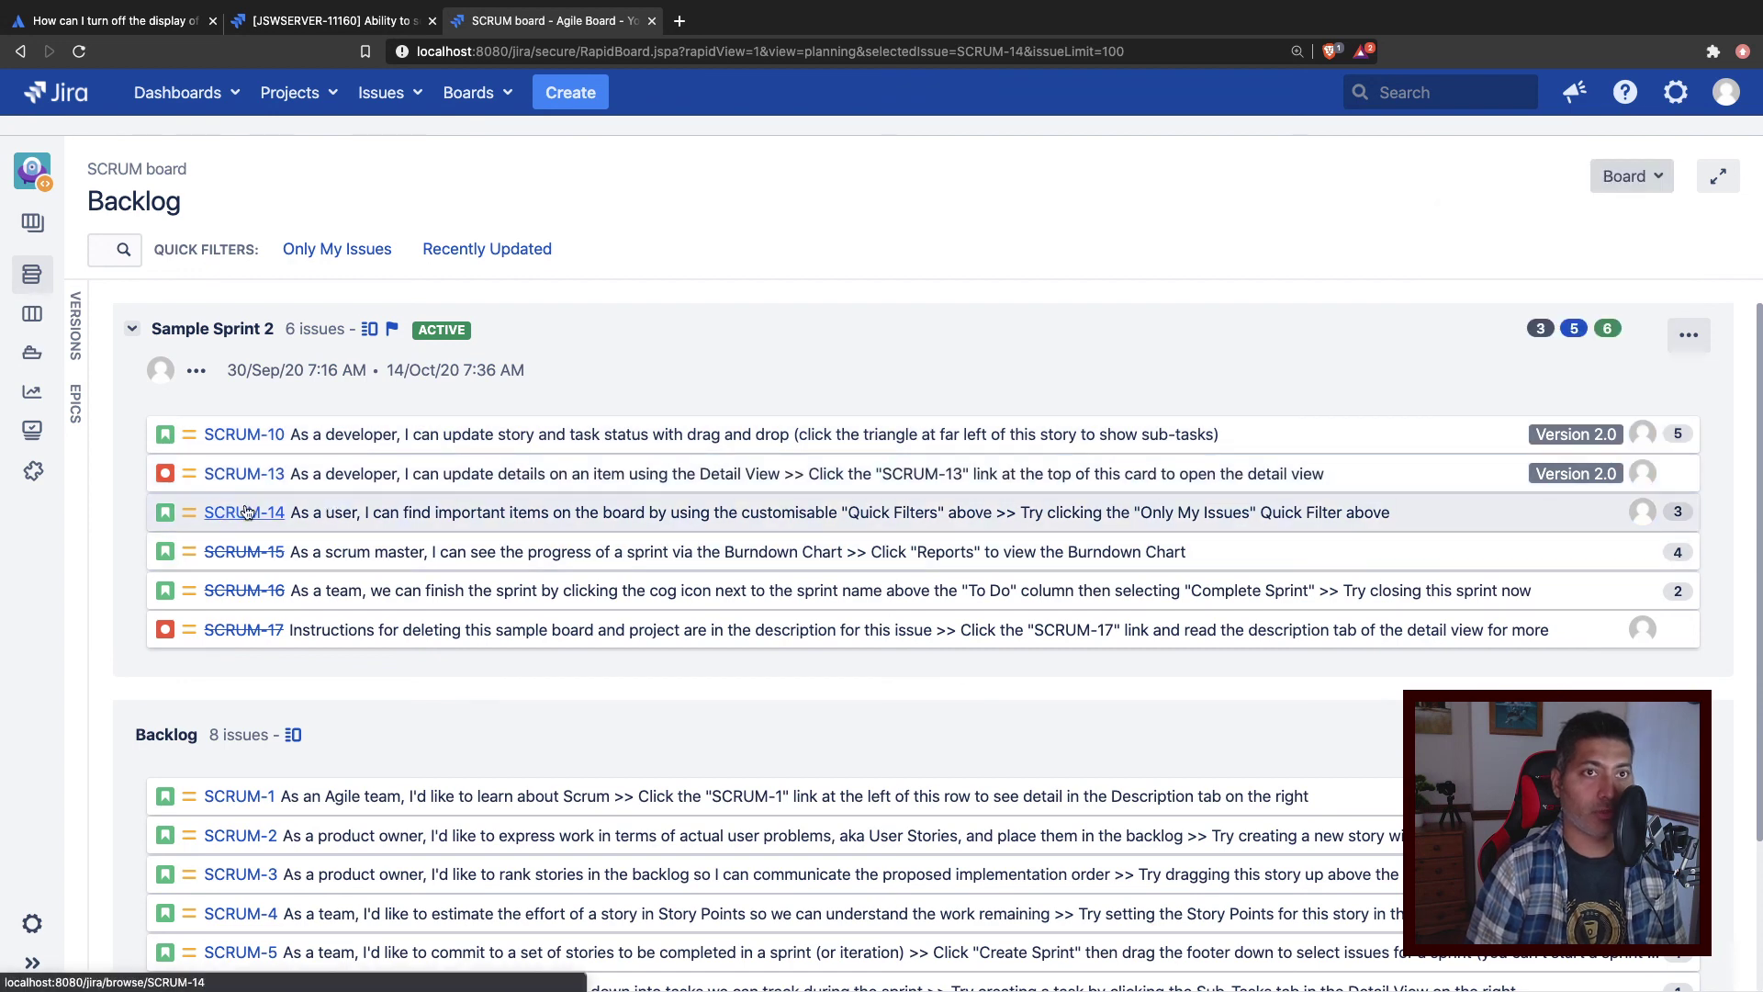